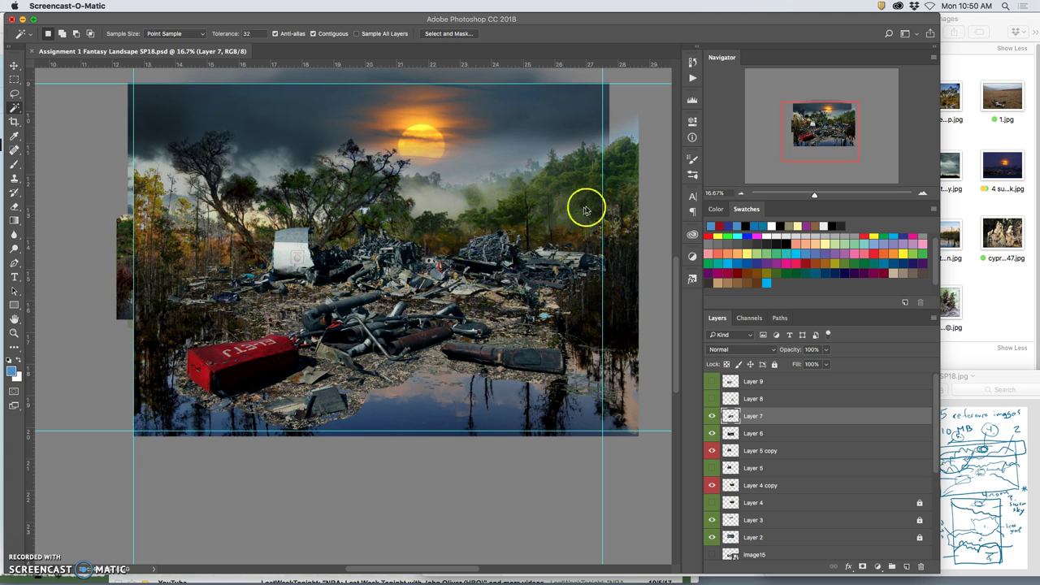
Toggle Layer 7's visibility to compare, then drag the junk pile down and left
click(713, 417)
click(713, 417)
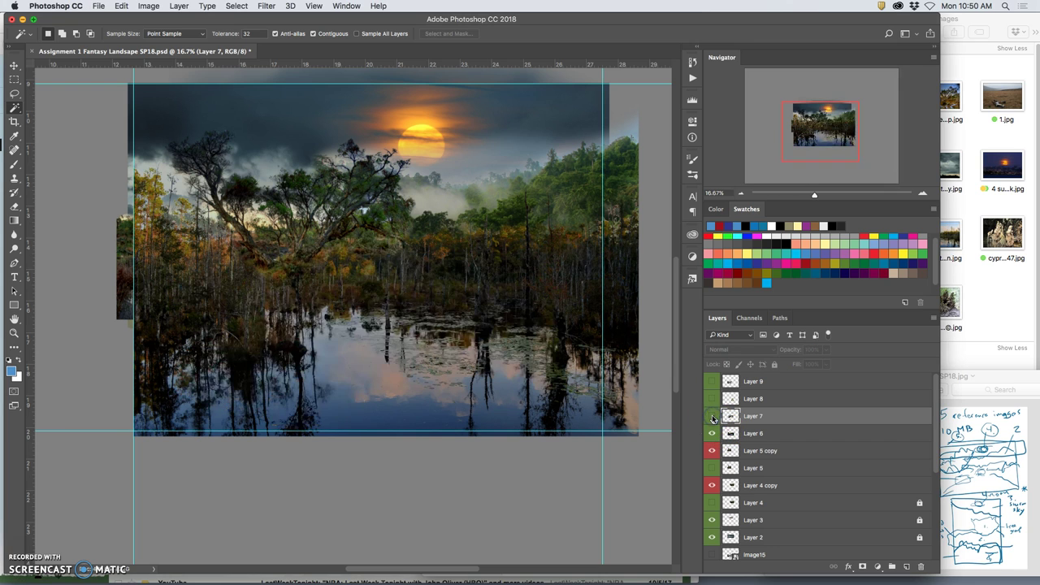
click(712, 417)
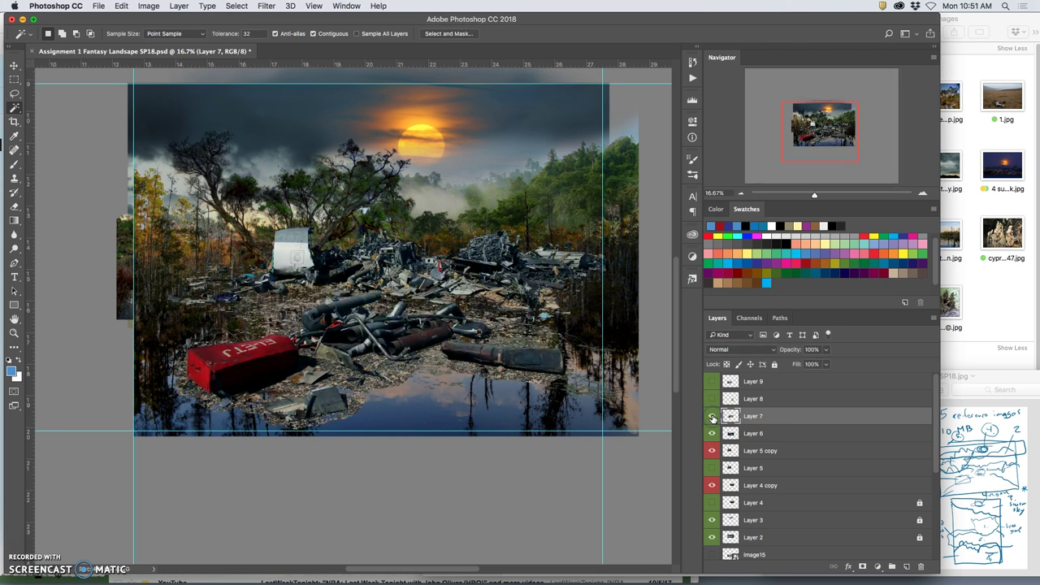
click(13, 66)
drag(399, 285, 376, 325)
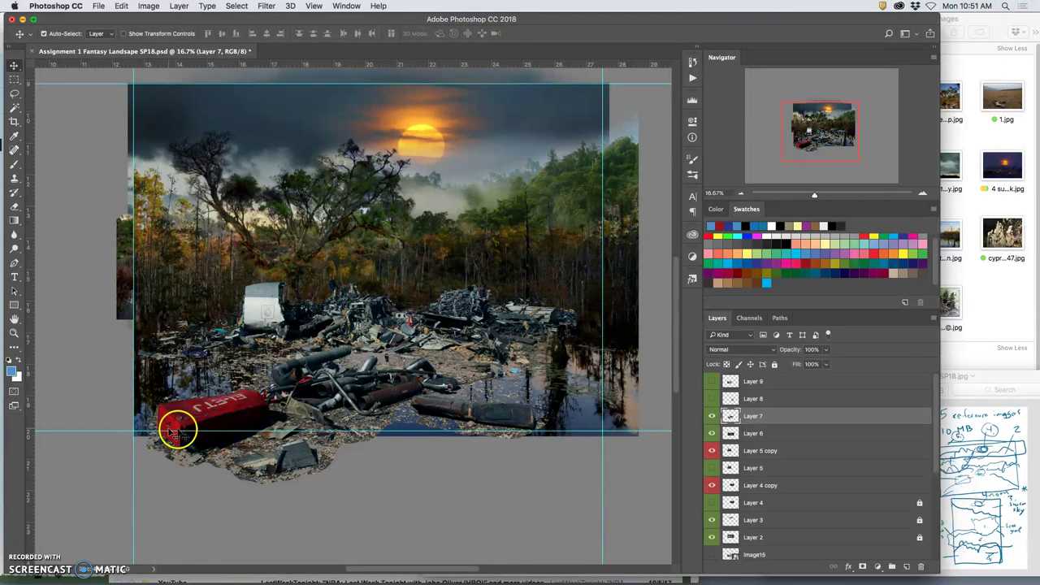
Scale the debris layer to about 89% with Cmd+T and move it up and right
click(337, 375)
key(super+t)
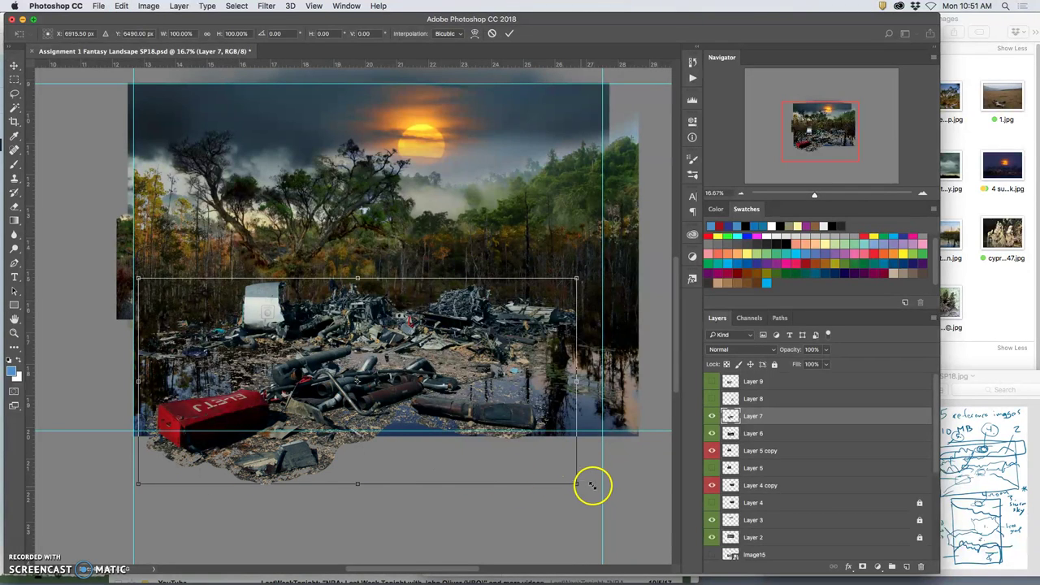
drag(581, 485, 552, 472)
drag(483, 379, 498, 330)
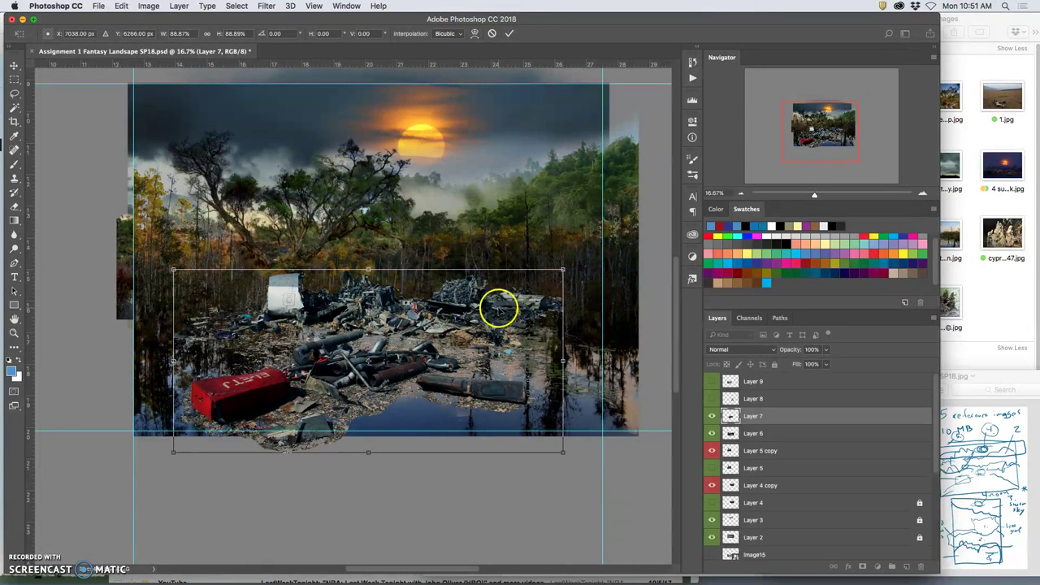
Apply a perspective transform, adjusting the corners until the pile's top edge is level
right_click(529, 303)
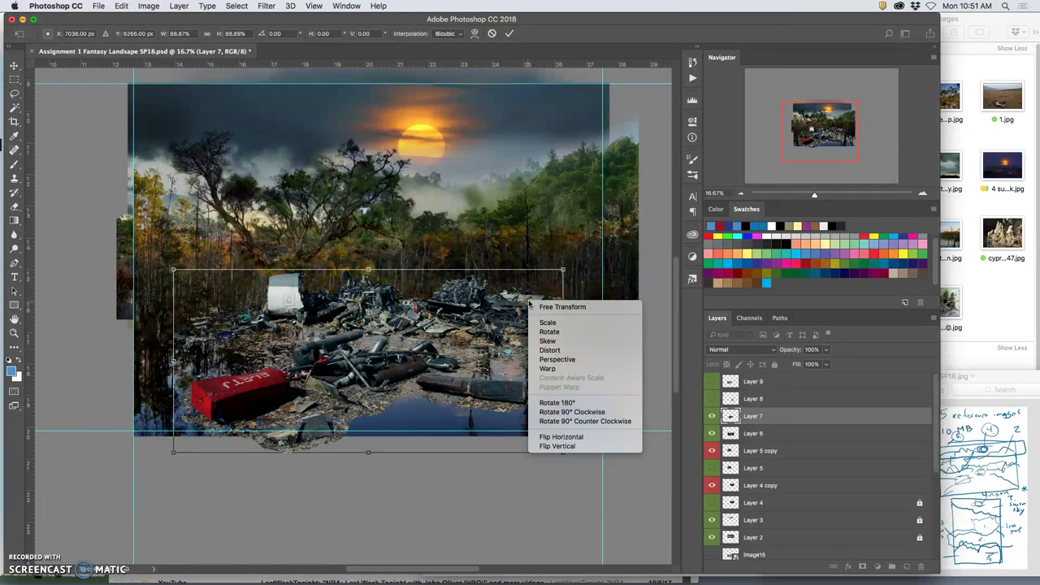
click(557, 360)
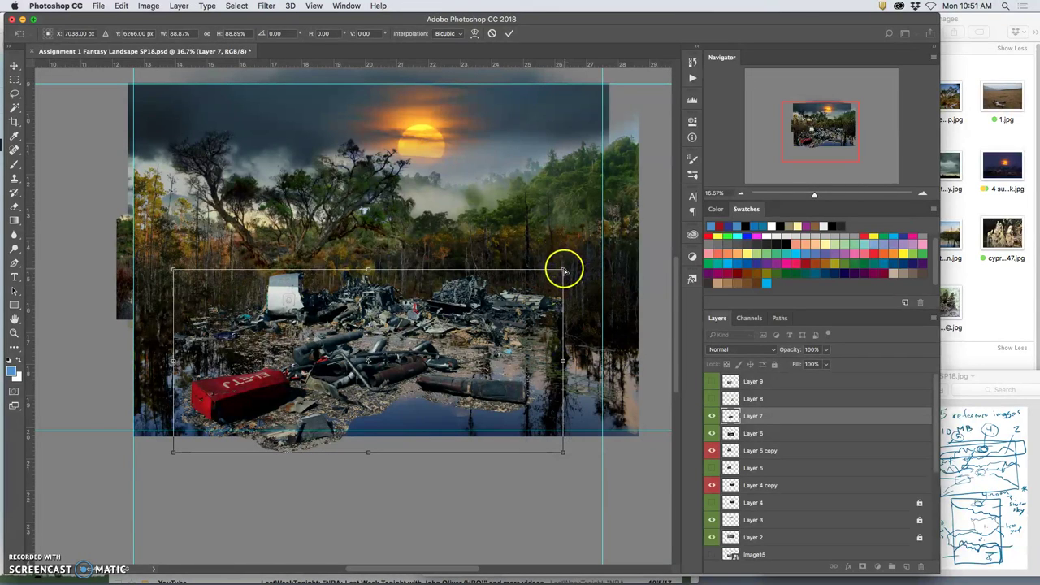
drag(563, 270, 558, 282)
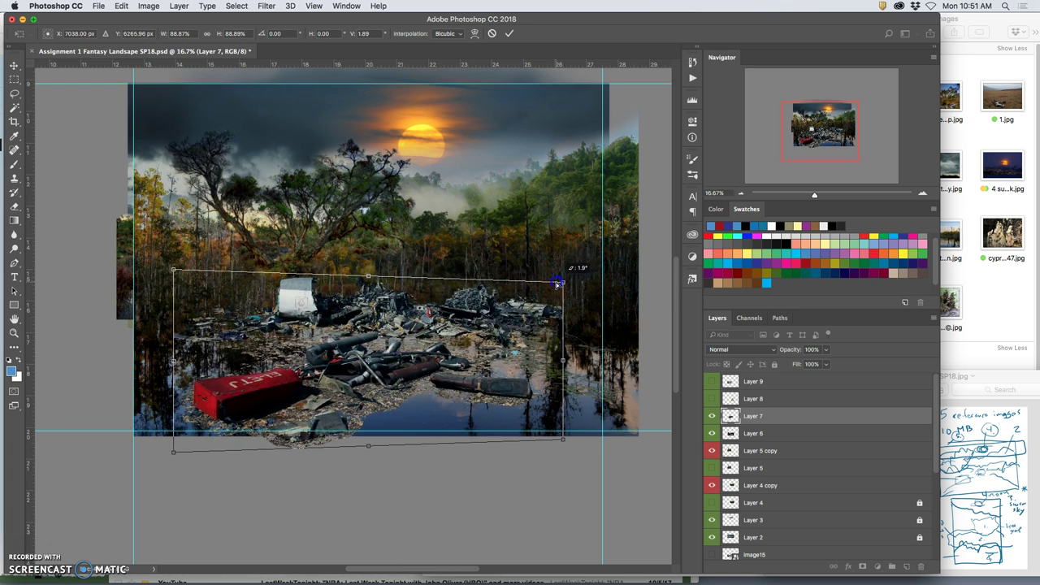
drag(173, 272, 173, 282)
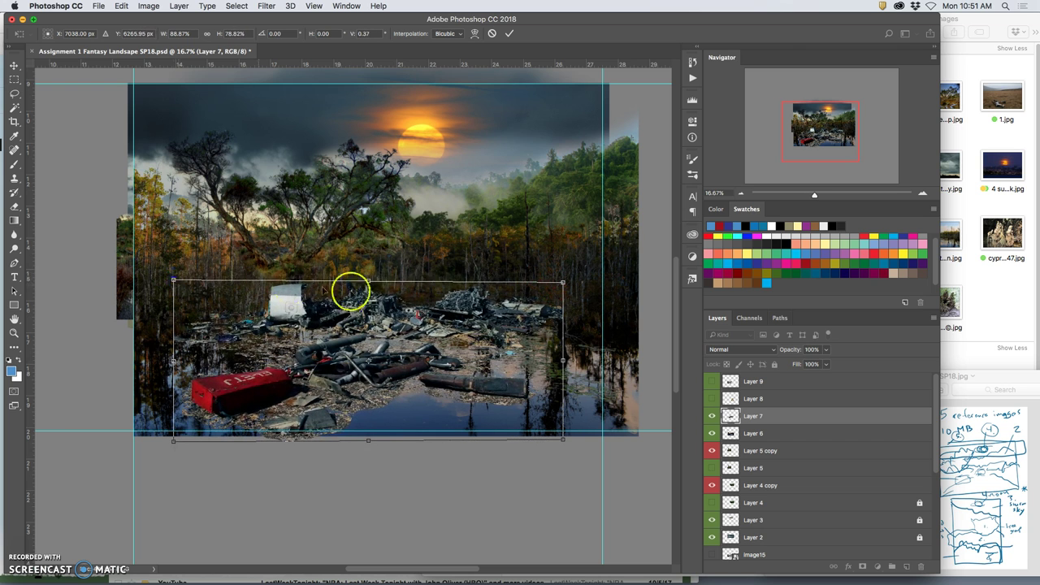
drag(560, 284, 560, 291)
drag(173, 281, 175, 289)
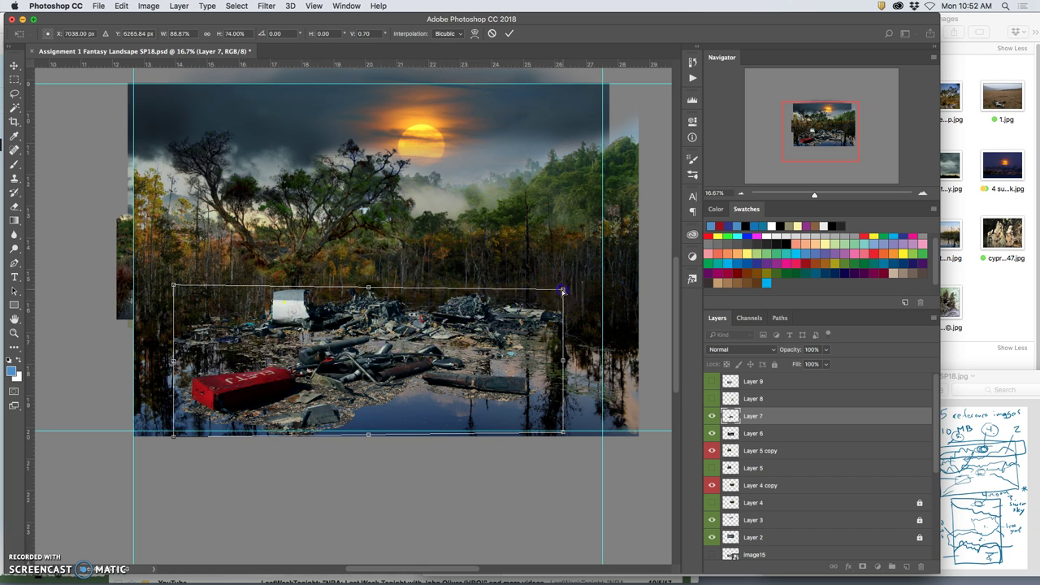
drag(562, 290, 559, 288)
drag(175, 434, 180, 438)
Commit the debris transform, compare it with undo and redo, and check the cypress stumps layer
double_click(310, 416)
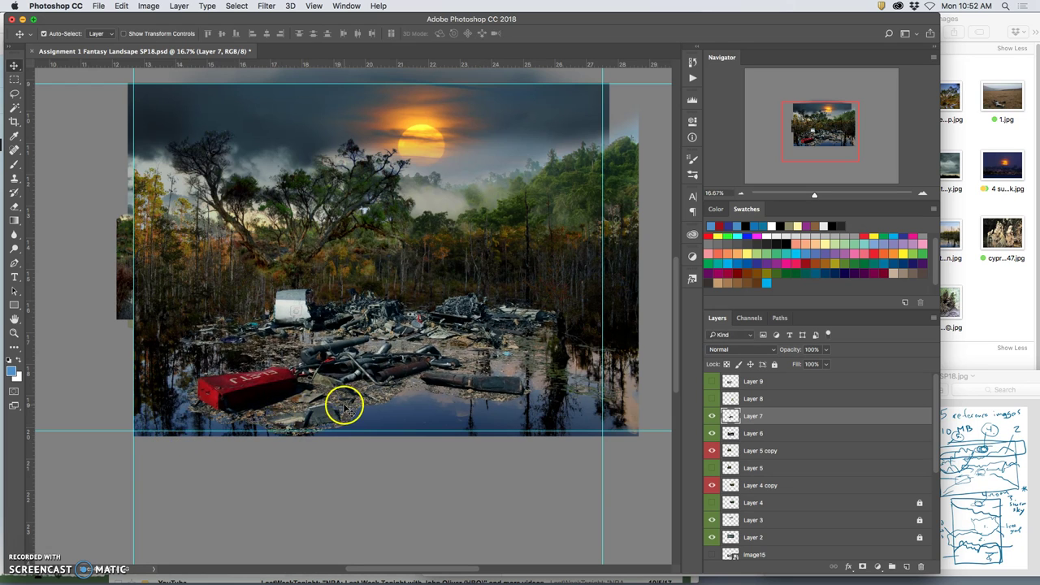
key(super+z)
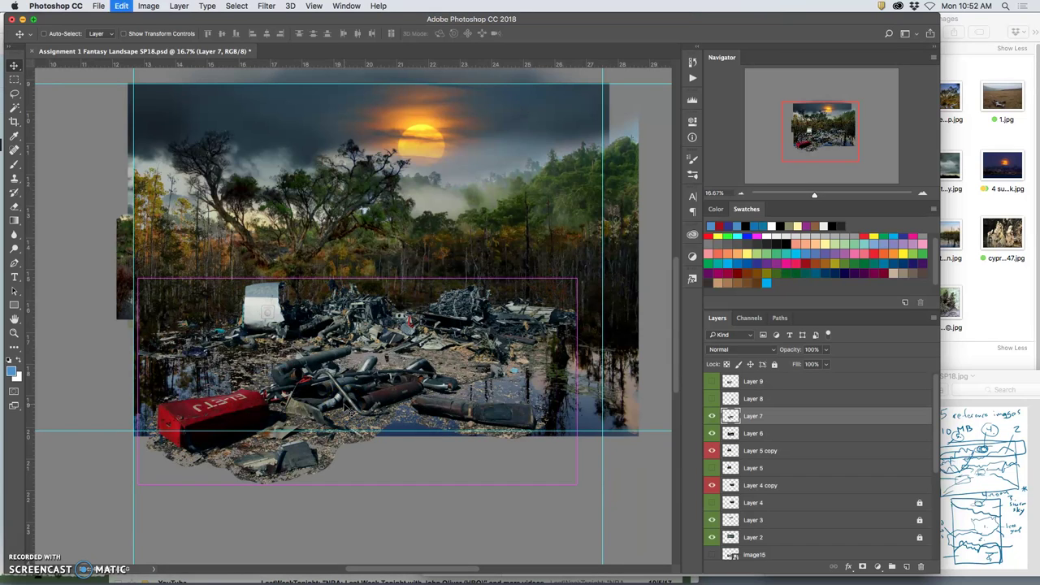
key(super+z)
key(super+z)
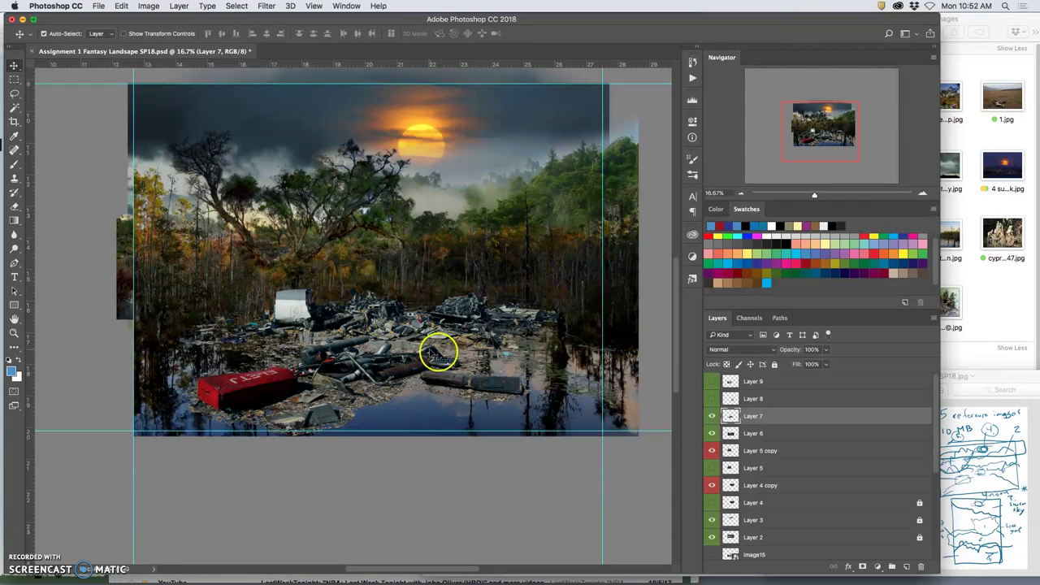
click(712, 399)
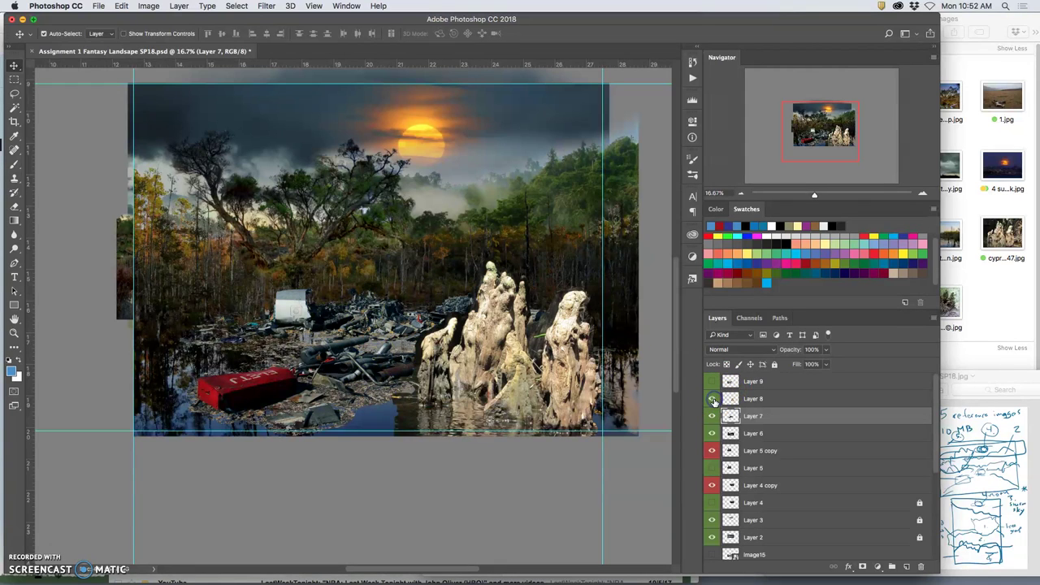
click(713, 399)
Move the debris pile further left in the water and zoom in on it
alt+scroll(551, 368, up, 1)
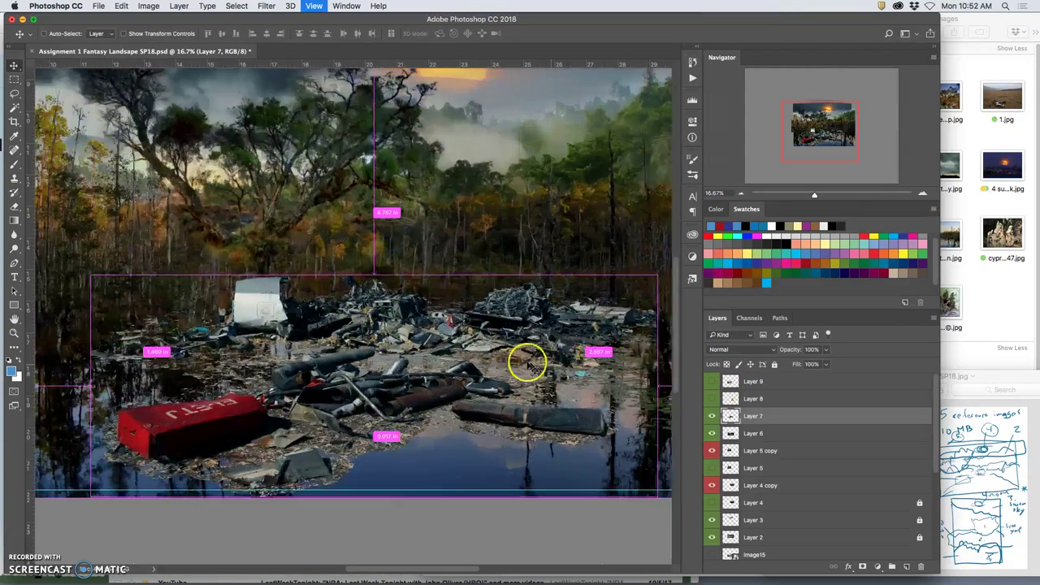
scroll(469, 353, left, 2)
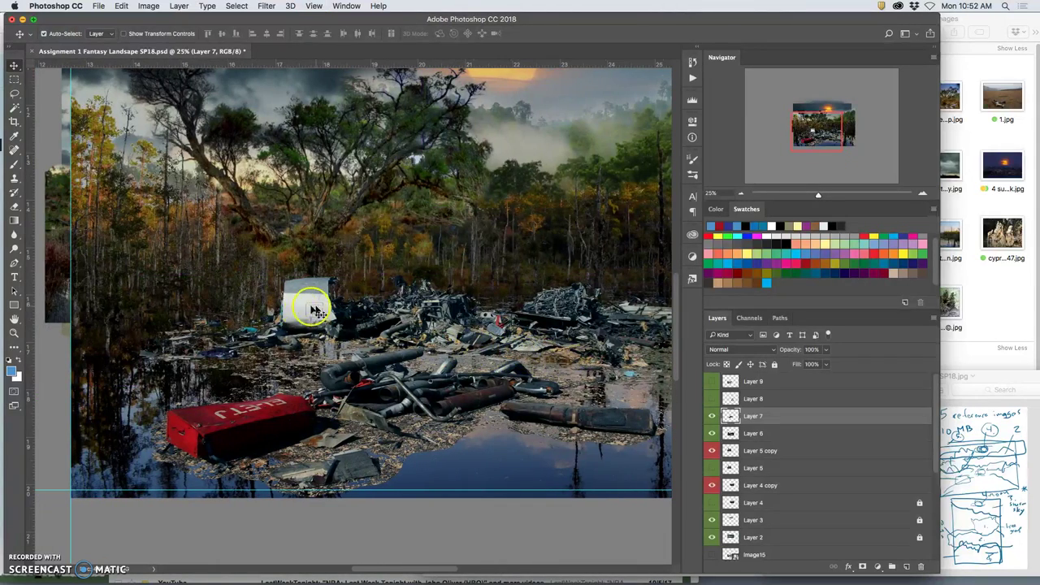
alt+scroll(308, 313, down, 1)
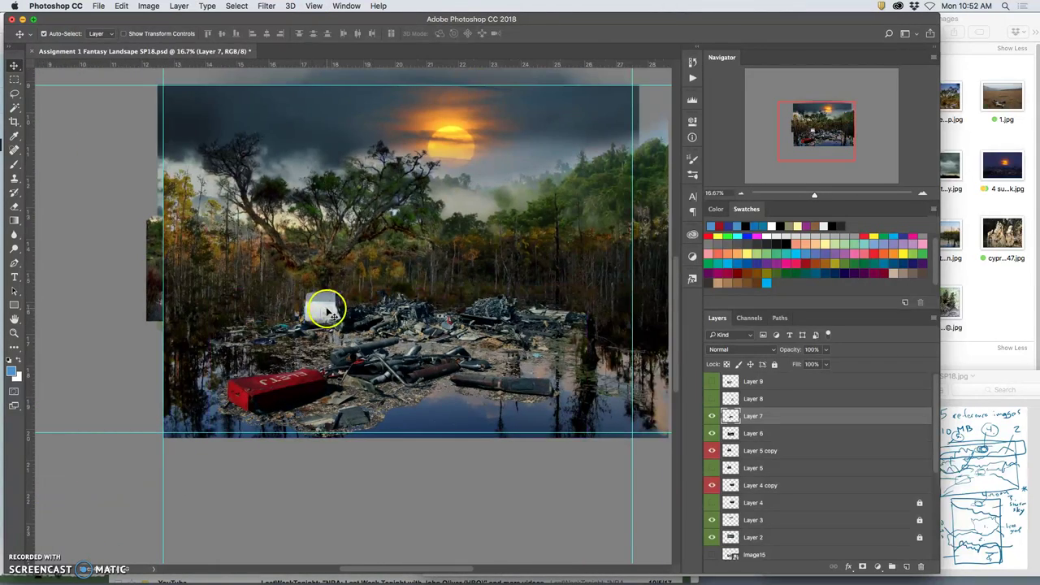
scroll(389, 317, right, 3)
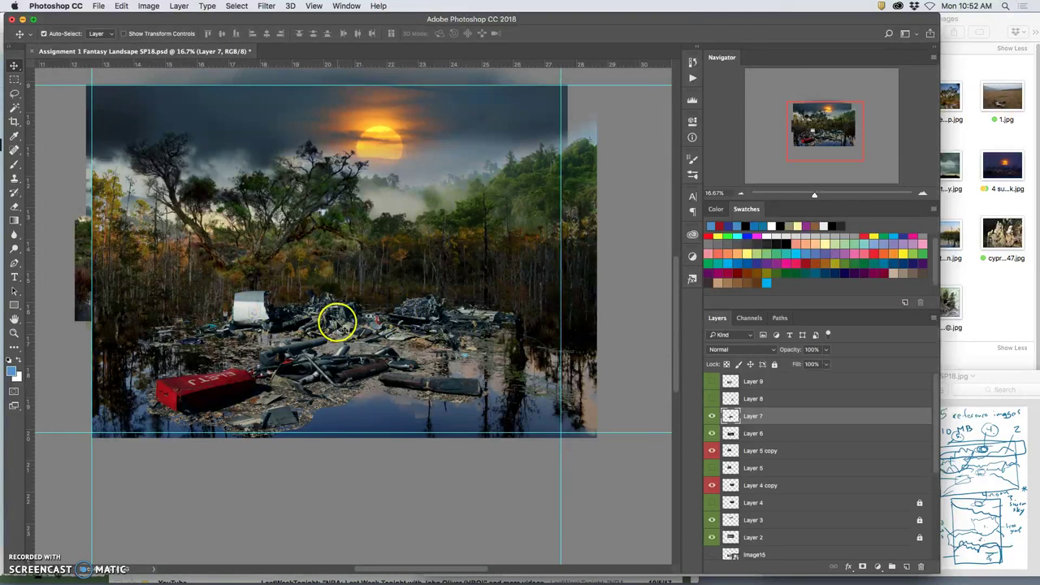
drag(337, 322, 311, 325)
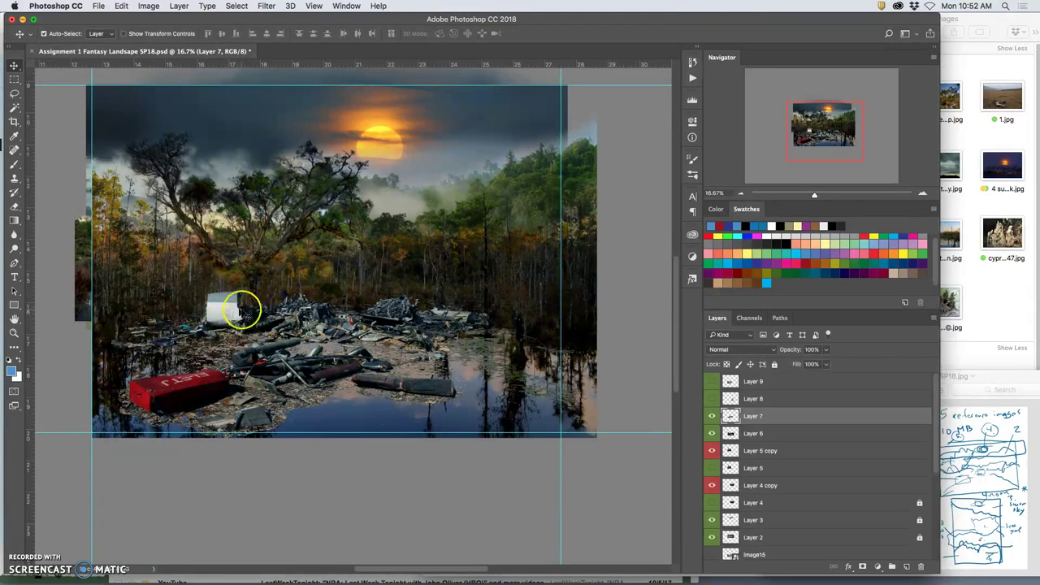
key(super+equal)
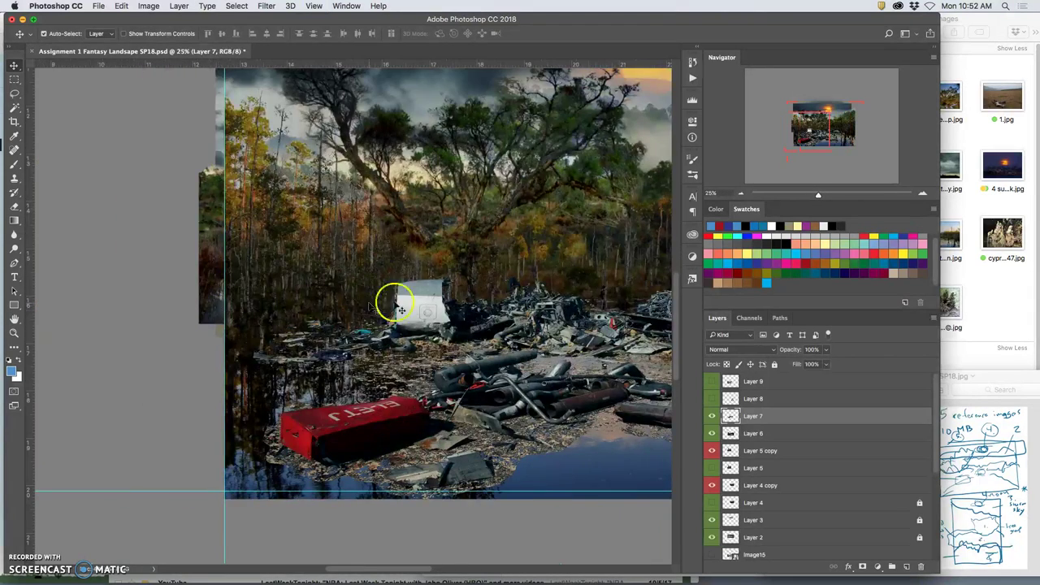
Choose the Dodge tool, undo the white-box stroke, and lighten the red box's top
scroll(433, 308, right, 2)
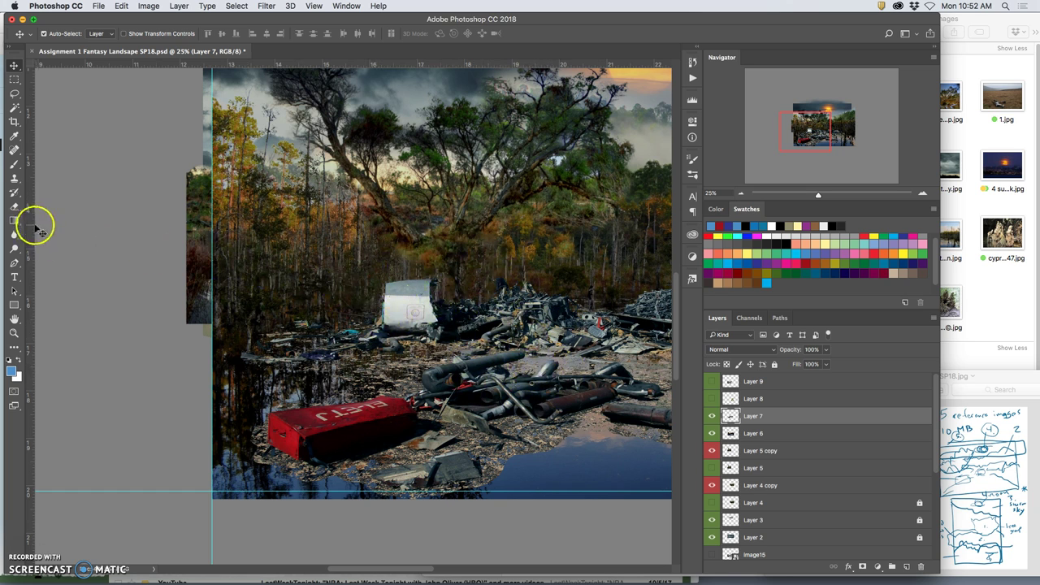
click(14, 250)
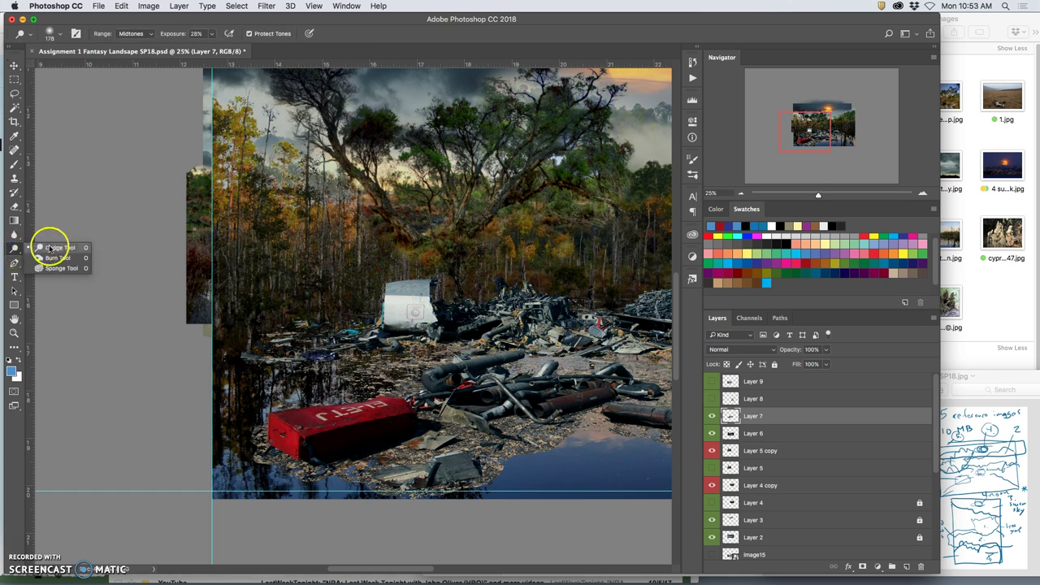
click(51, 248)
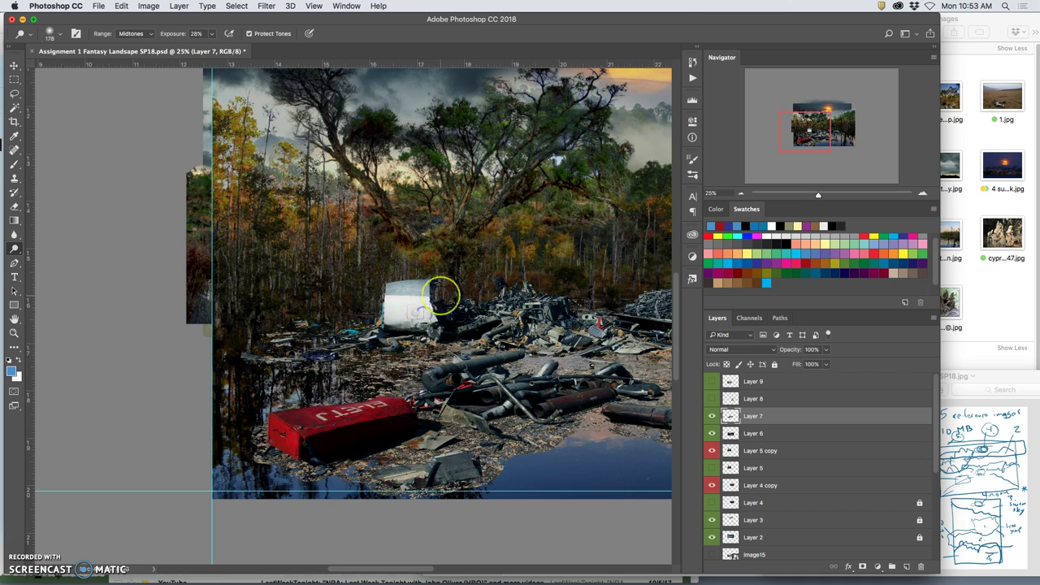
key(ctrl+z)
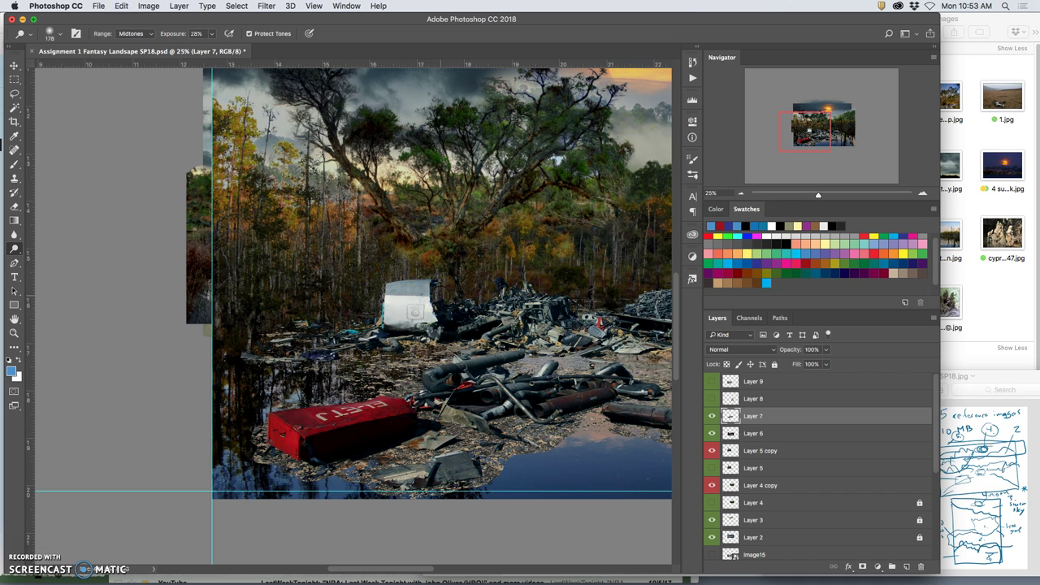
drag(402, 420, 302, 421)
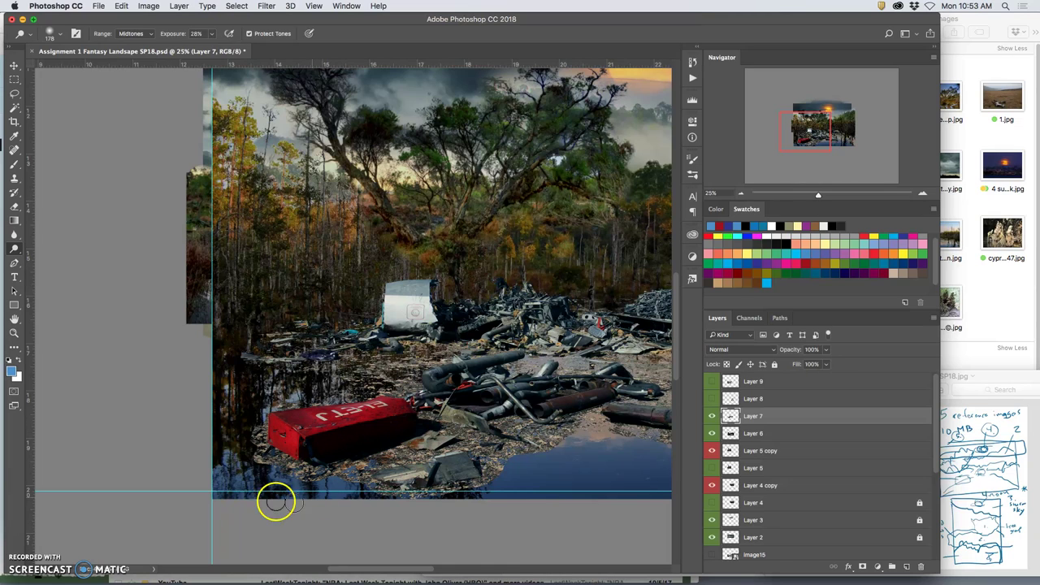
At Midtones and 30% exposure, lighten the white box and surrounding debris down toward the red box
drag(15, 252, 51, 257)
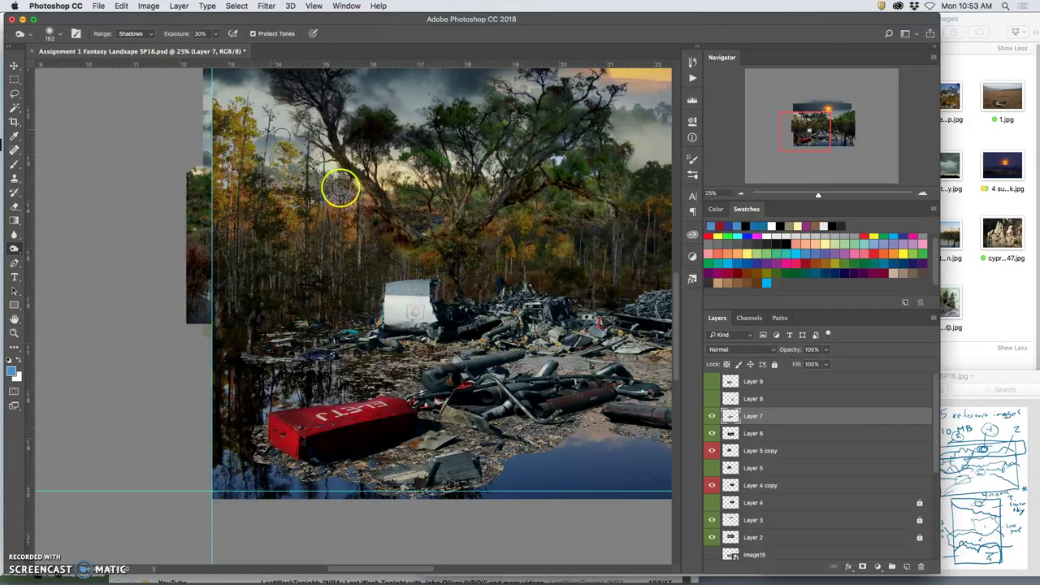
click(144, 33)
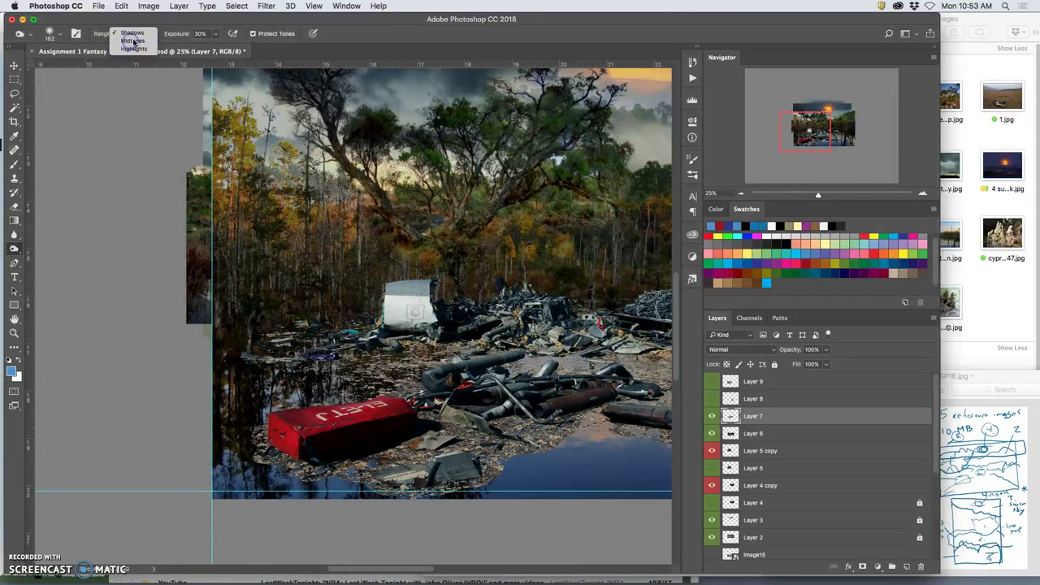
click(132, 41)
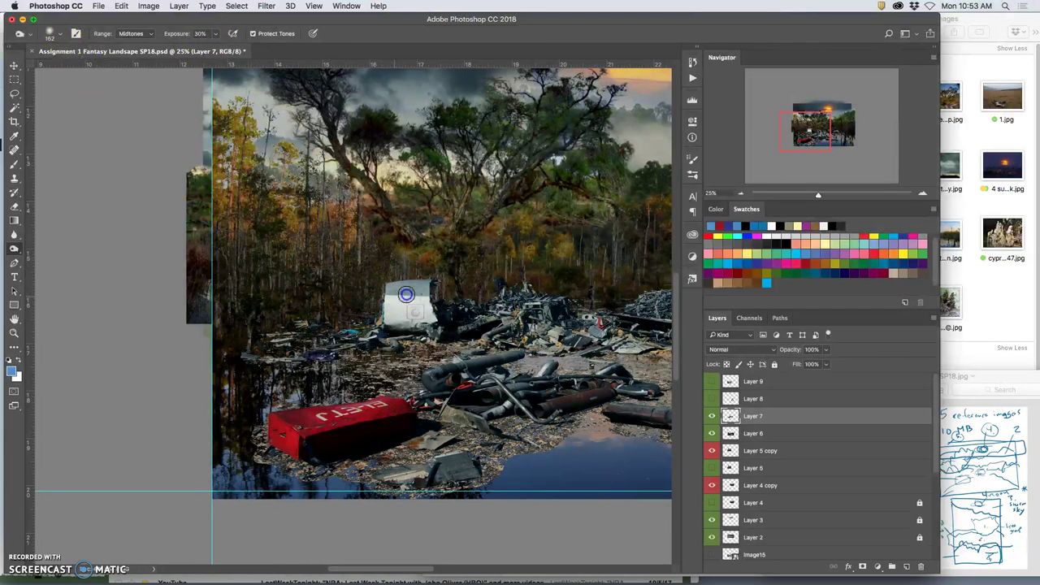
mouse_move(411, 306)
mouse_down()
mouse_move(425, 308)
mouse_move(392, 318)
mouse_up()
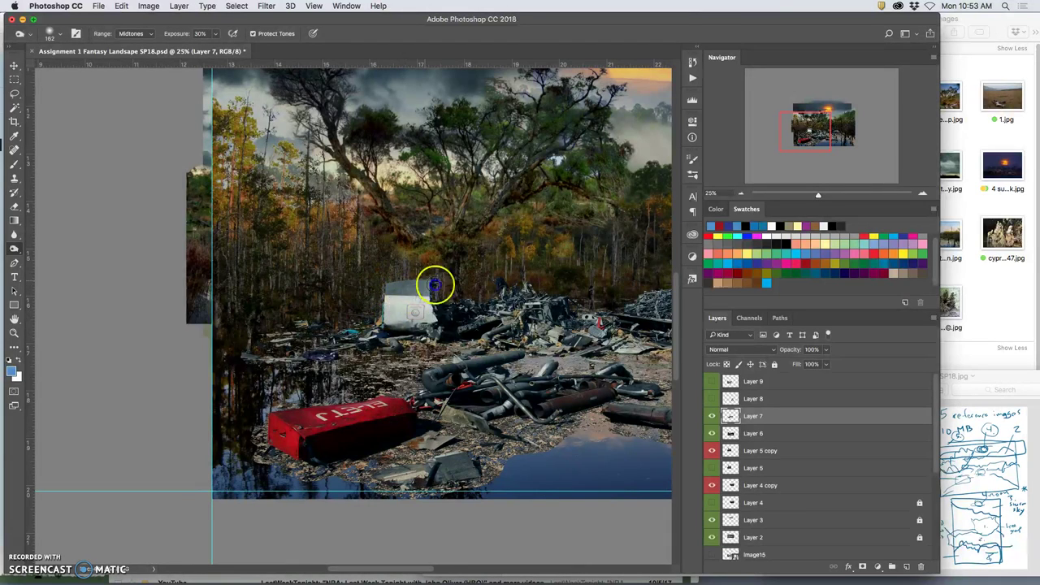
drag(430, 286, 424, 280)
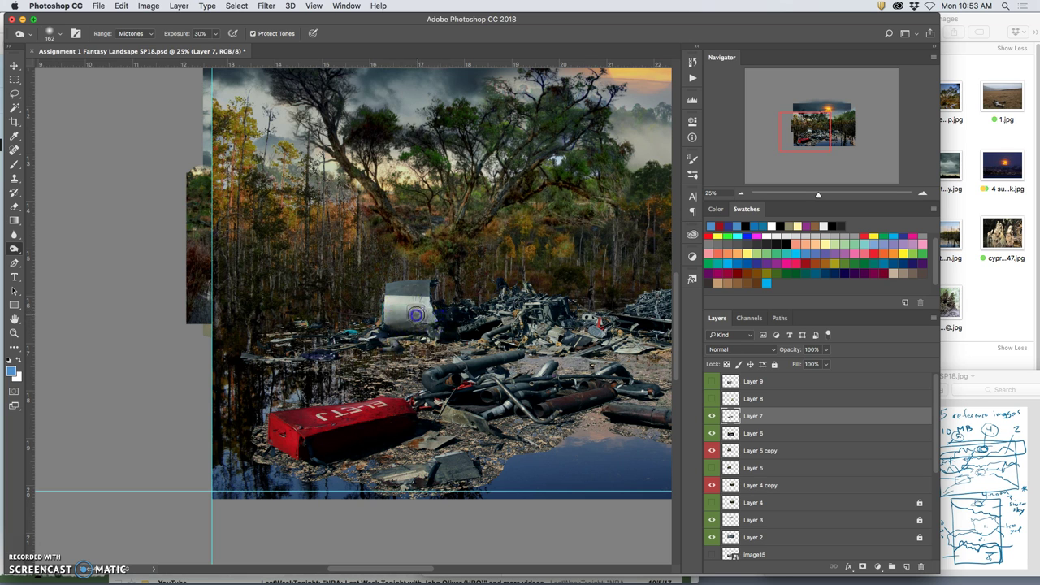
click(372, 327)
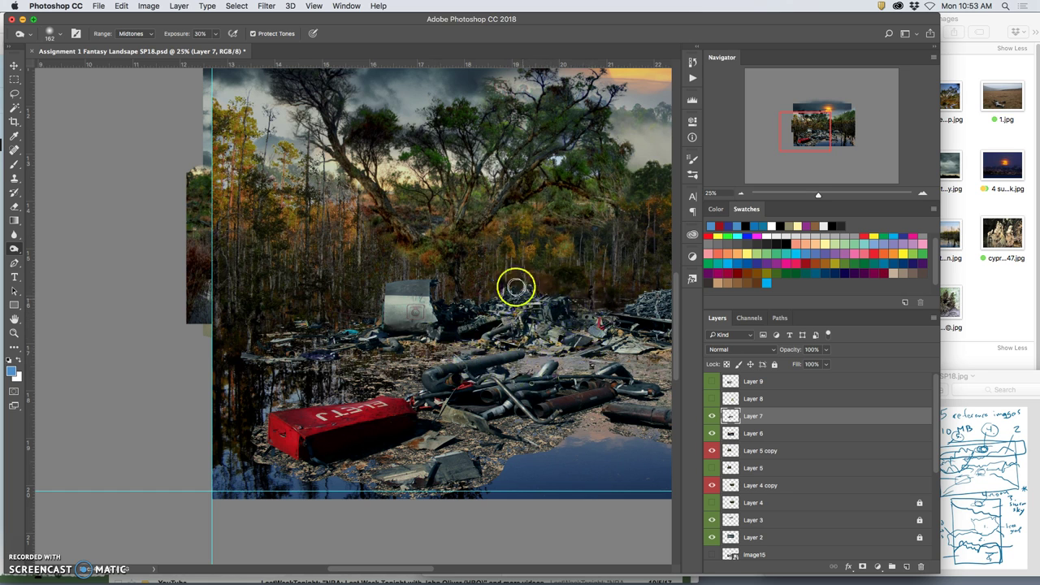
mouse_move(536, 285)
mouse_down()
mouse_move(588, 353)
mouse_move(451, 462)
mouse_move(324, 468)
mouse_move(537, 388)
mouse_up()
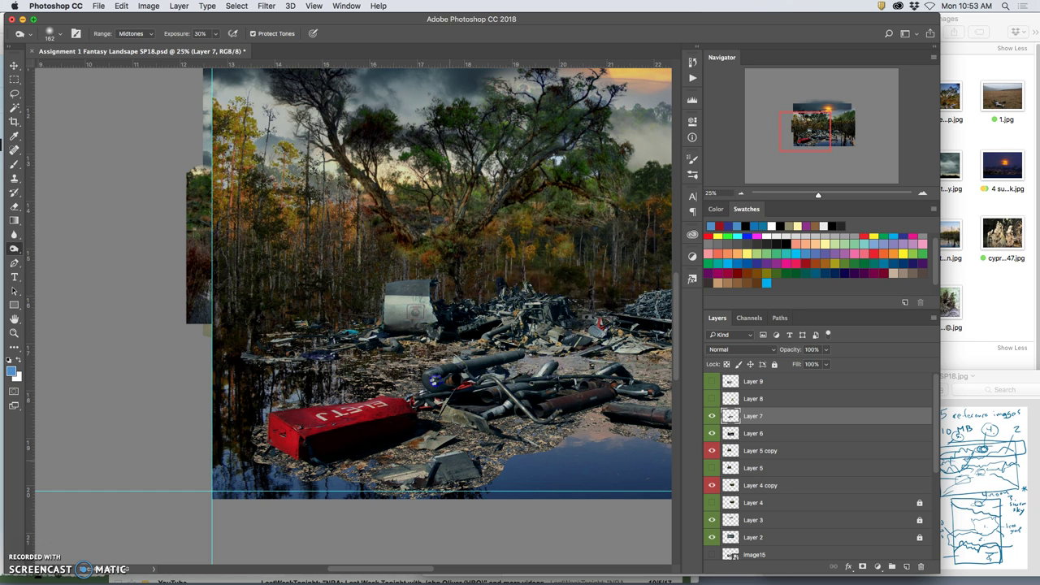
drag(590, 360, 560, 356)
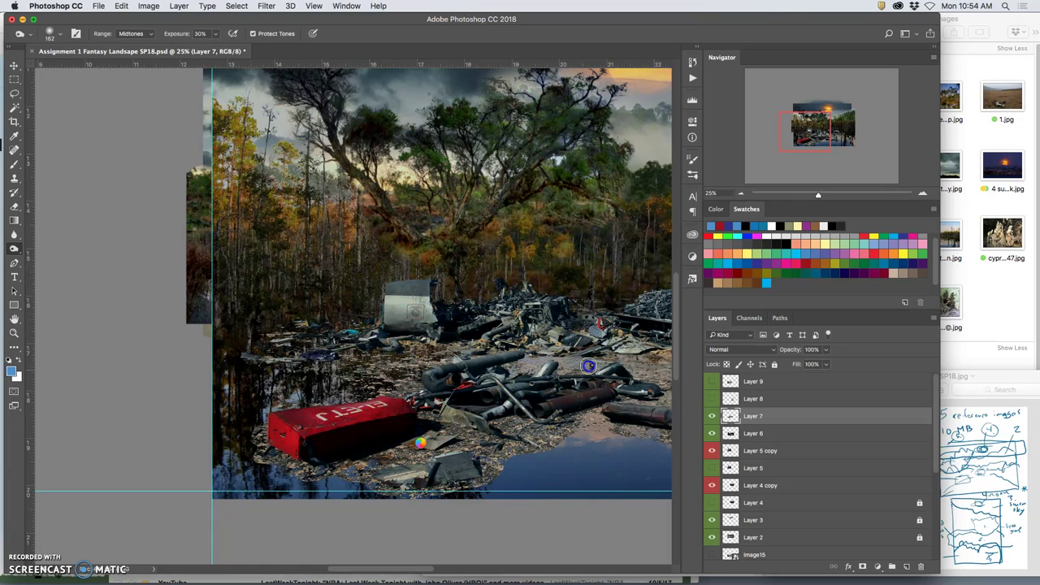
scroll(421, 440, right, 10)
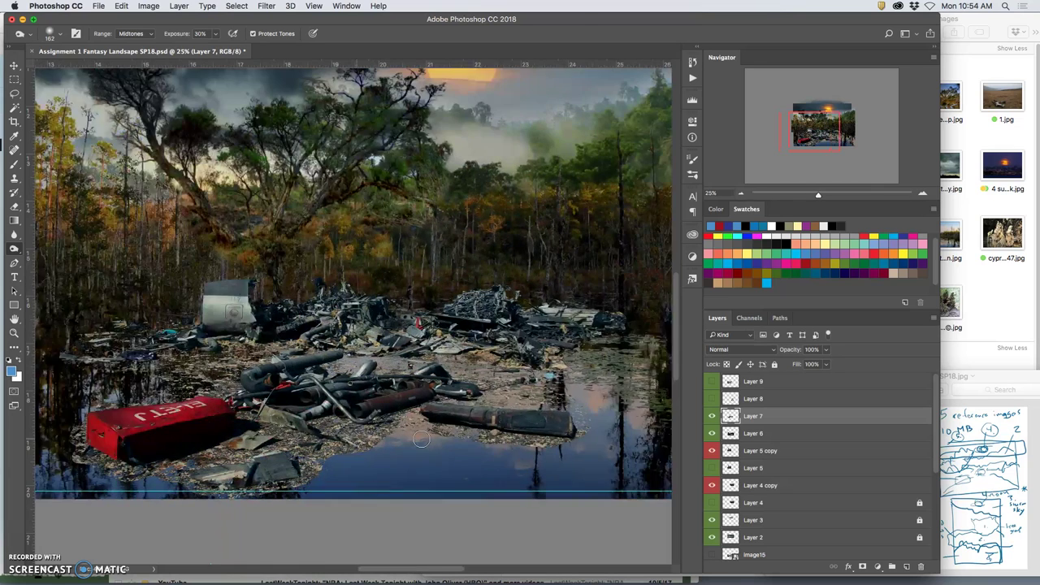
scroll(421, 439, left, 10)
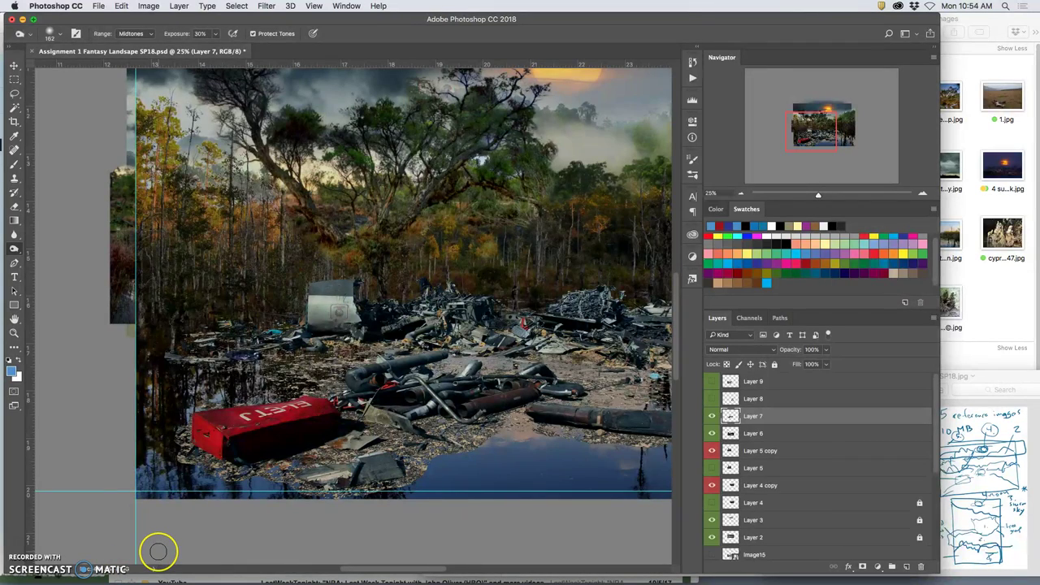
Zoom out to see the whole composite and draw a crop frame around it
scroll(158, 552, right, 5)
key(super+minus)
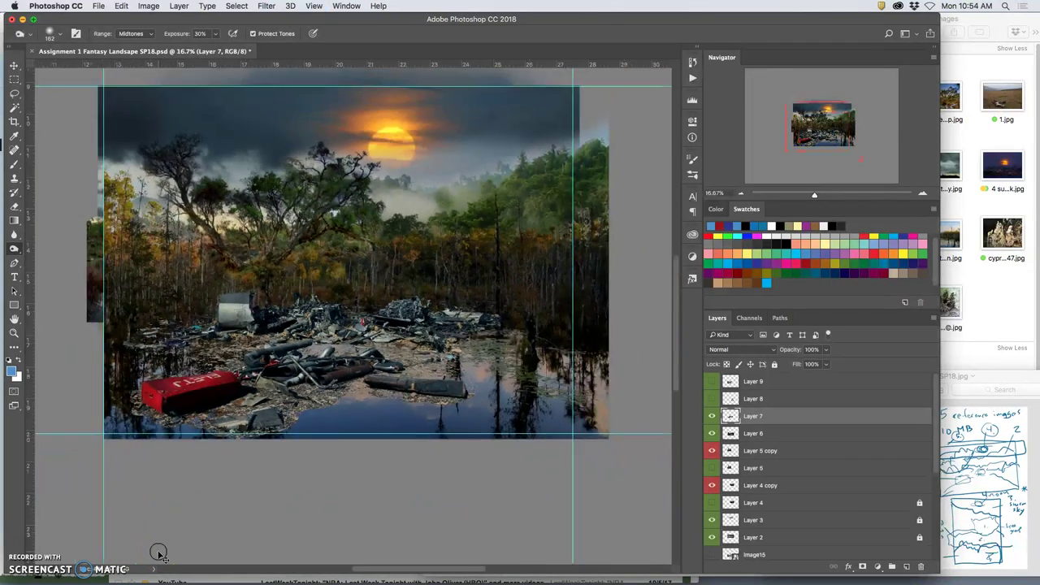
key(super+minus)
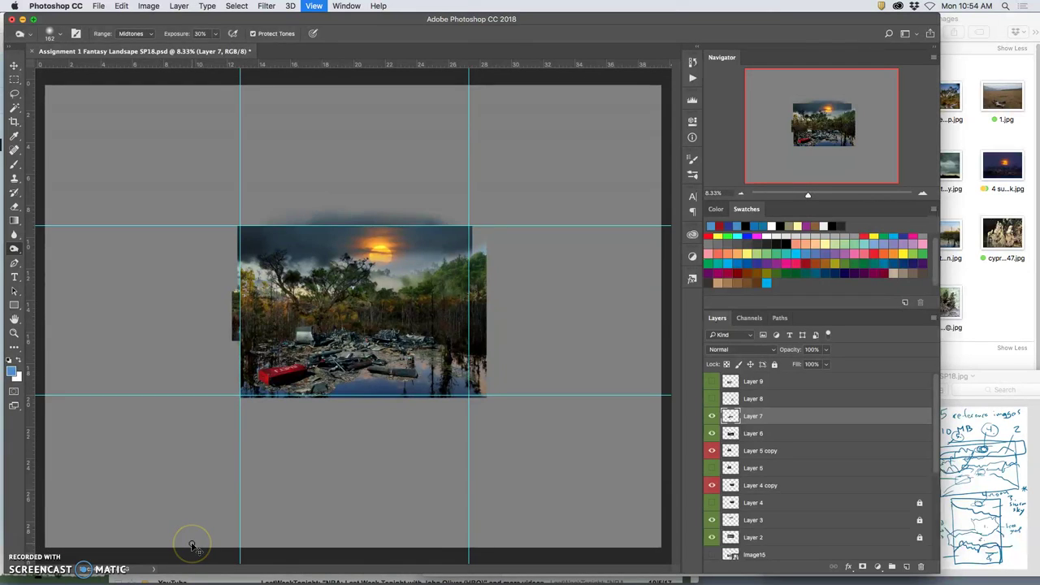
key(super+minus)
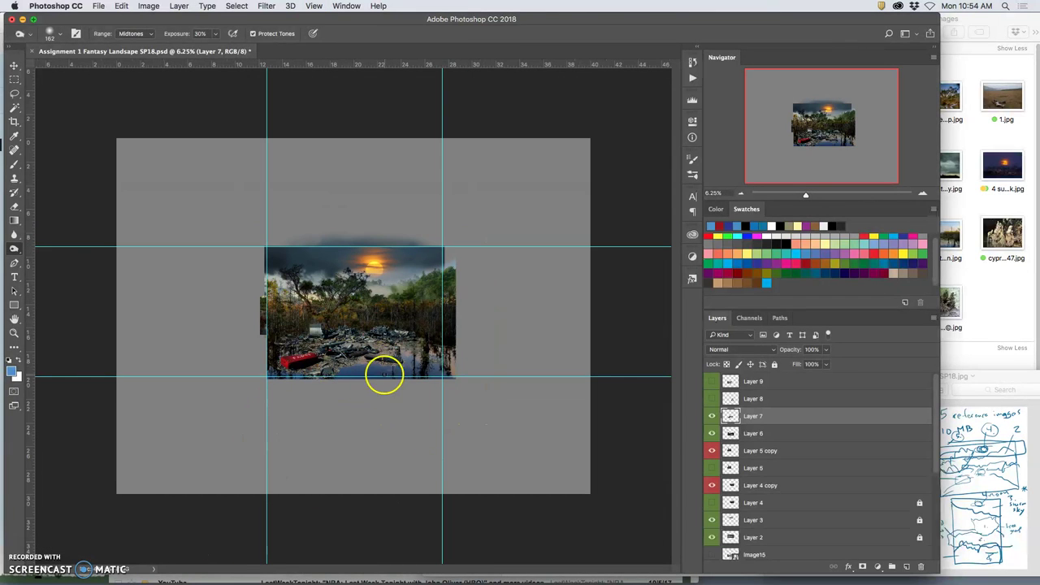
key(super+plus)
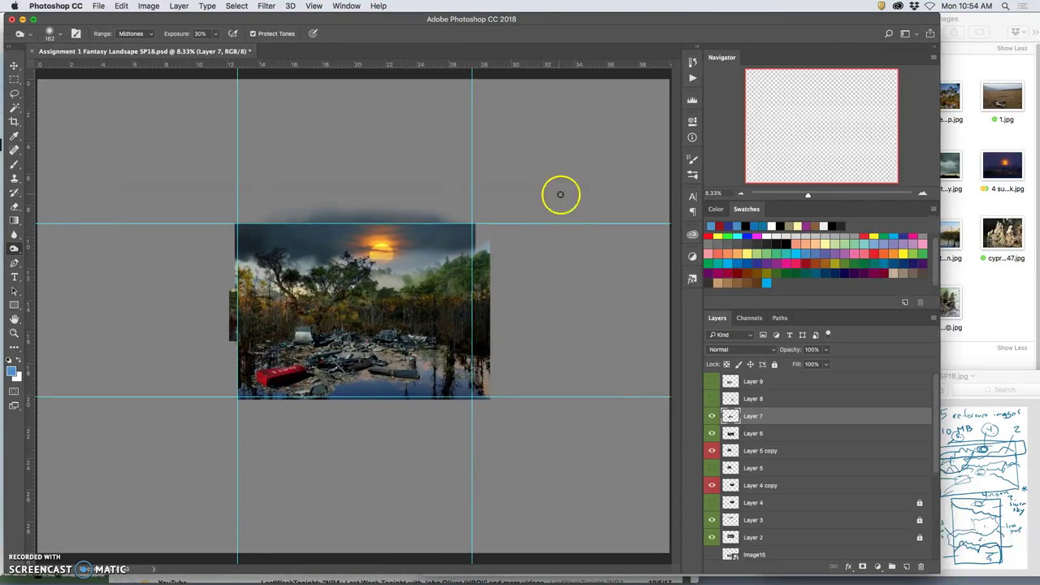
click(14, 122)
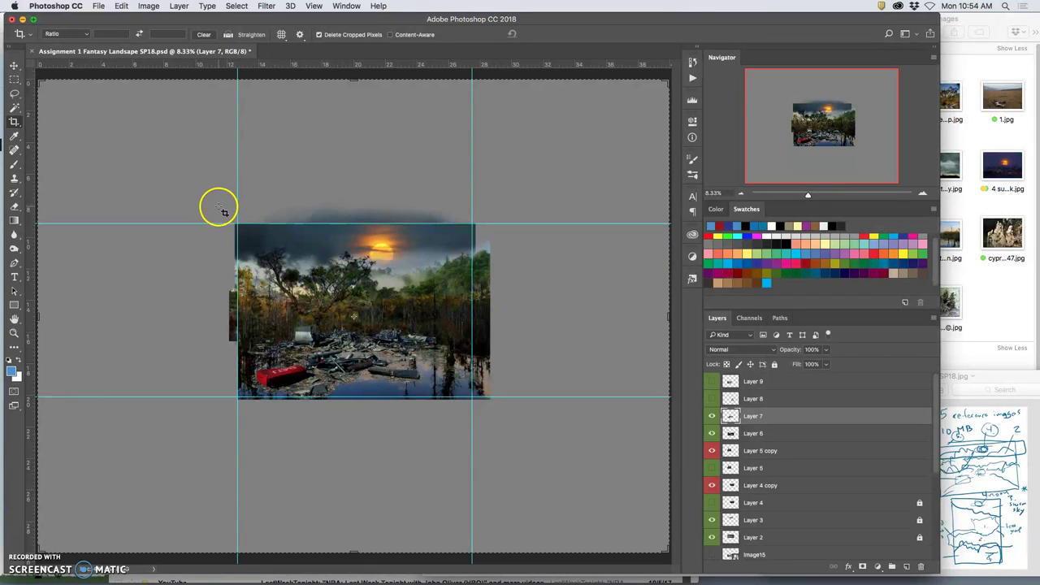
drag(221, 205, 494, 426)
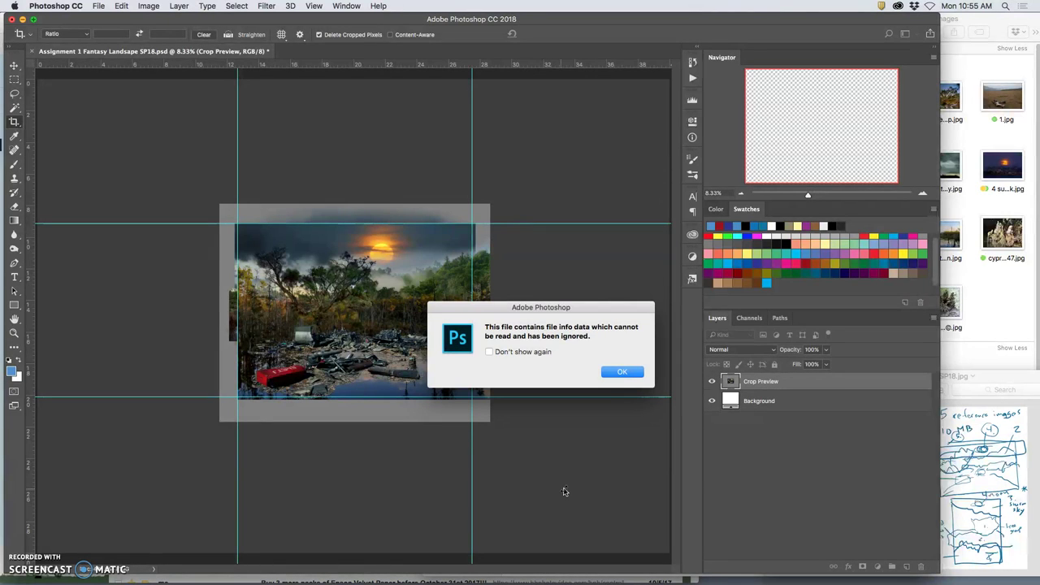
Dismiss the unreadable file-info warning with OK
click(621, 374)
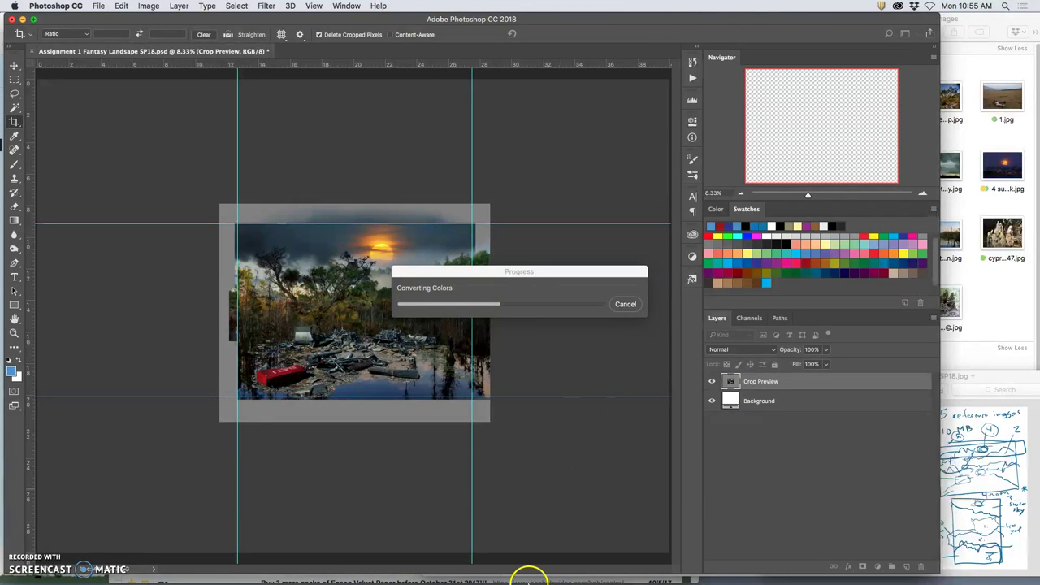
Try to force quit the unresponsive Word app from the Dock
mouse_move(512, 579)
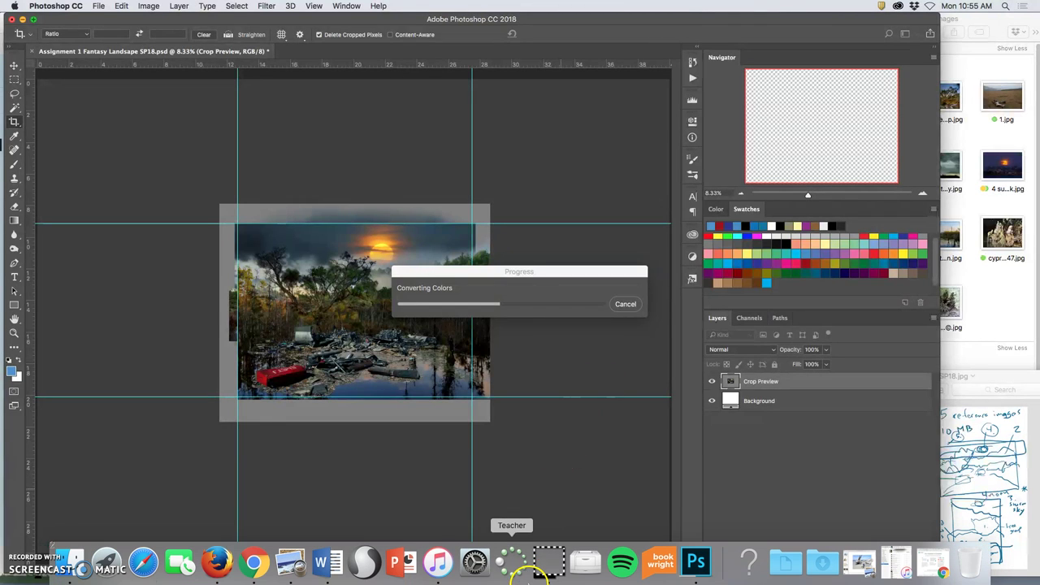
right_click(332, 566)
click(343, 522)
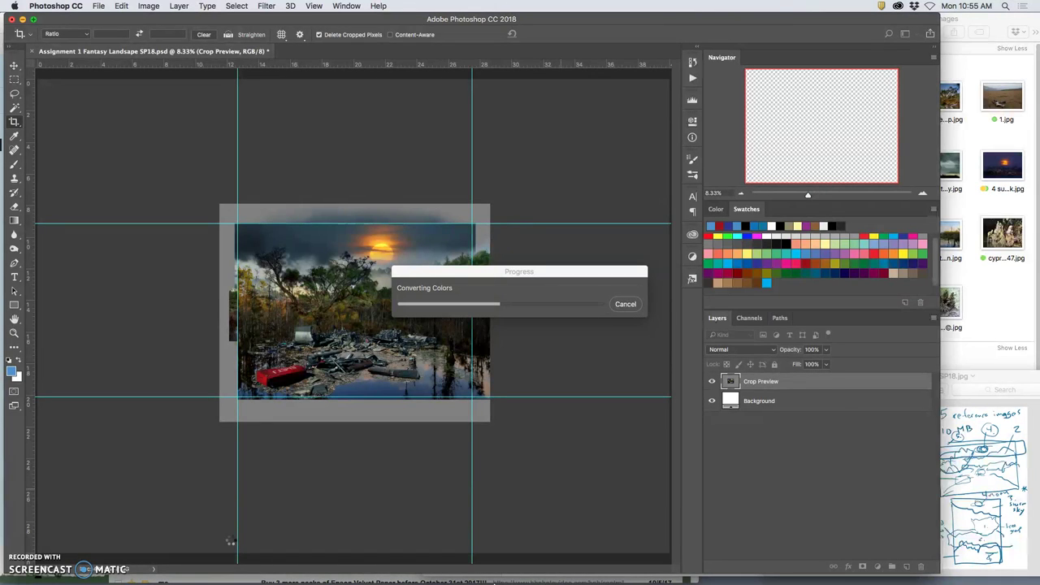
right_click(421, 559)
click(423, 533)
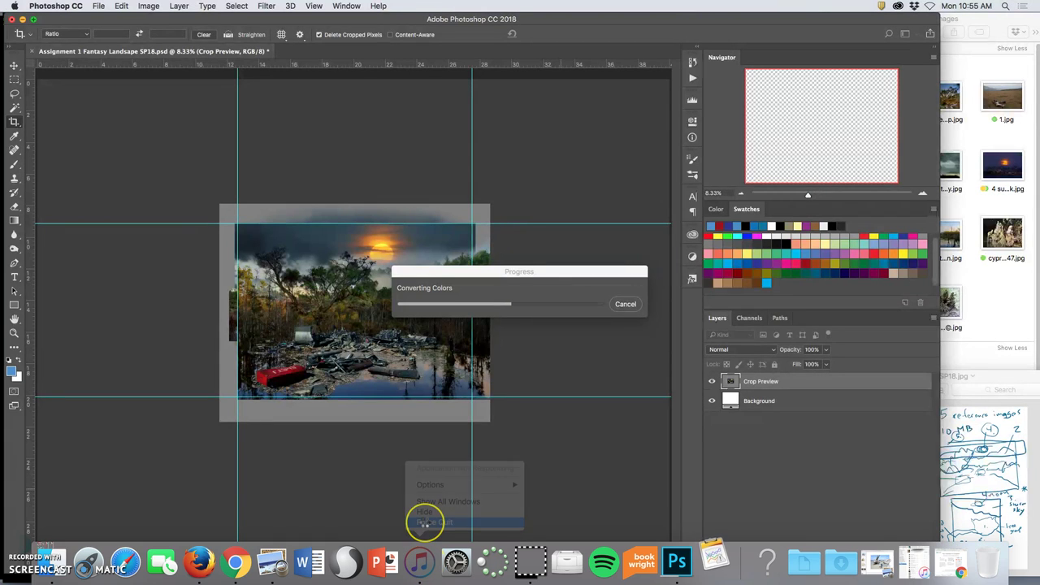
Force quit Microsoft Error Reporting and return to Photoshop
right_click(730, 559)
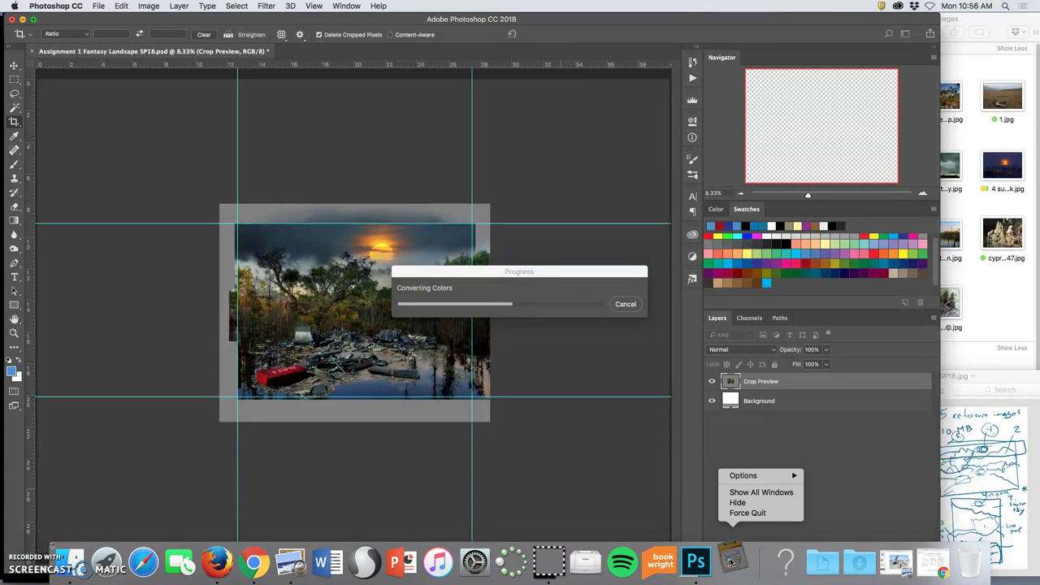
click(741, 513)
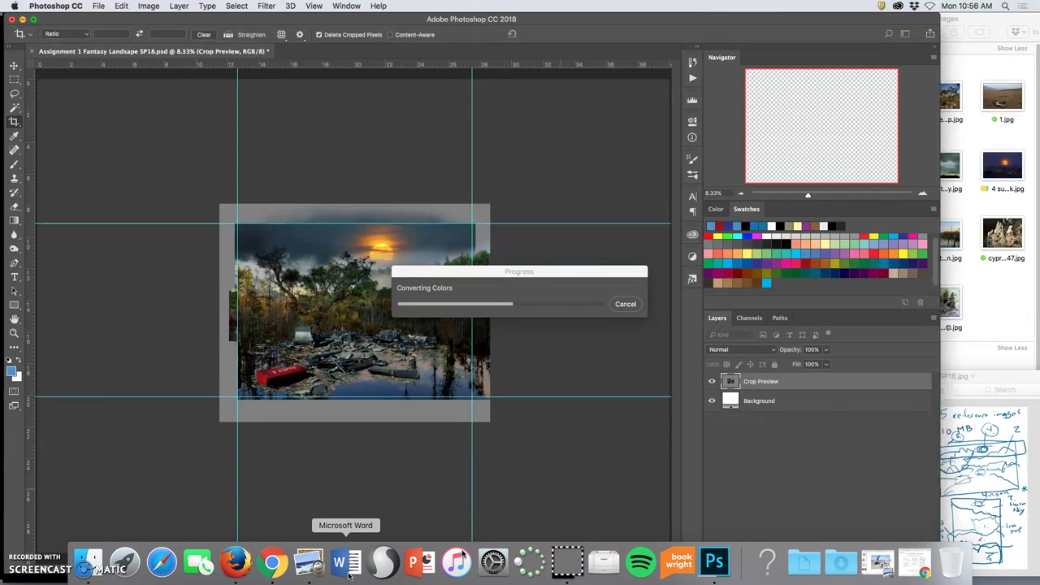
click(299, 567)
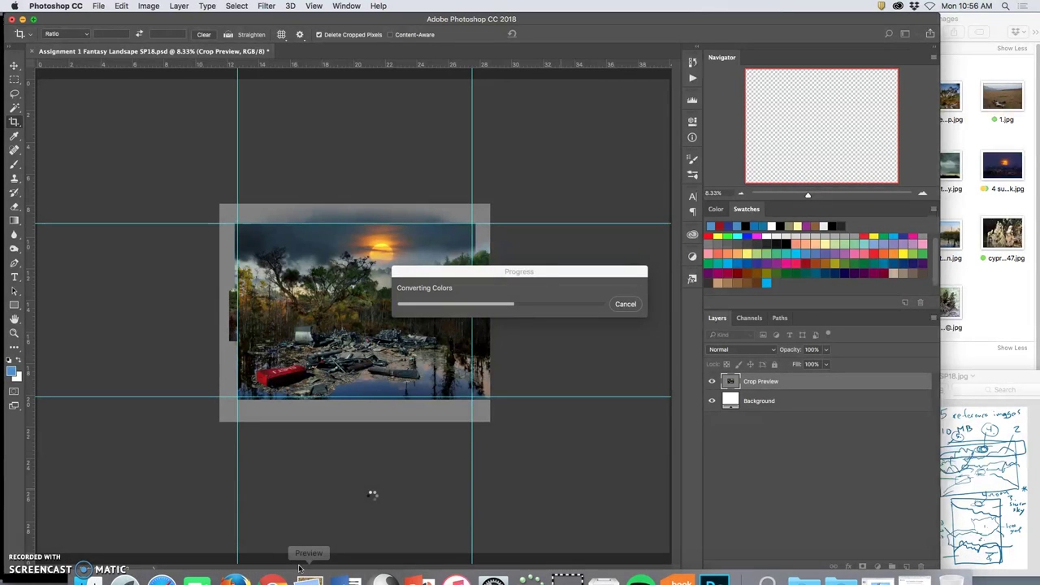
click(332, 528)
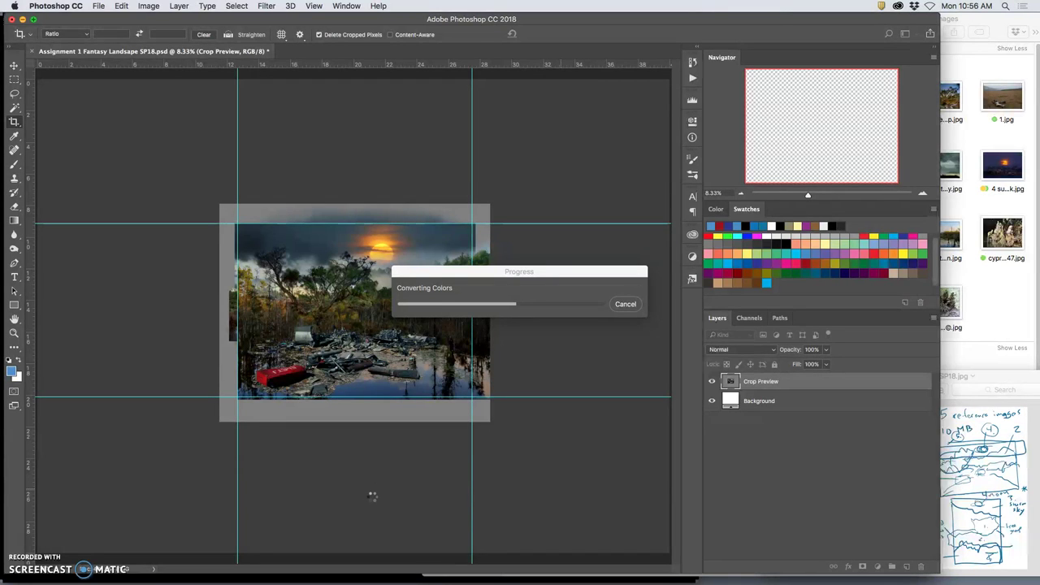
click(373, 497)
mouse_move(459, 578)
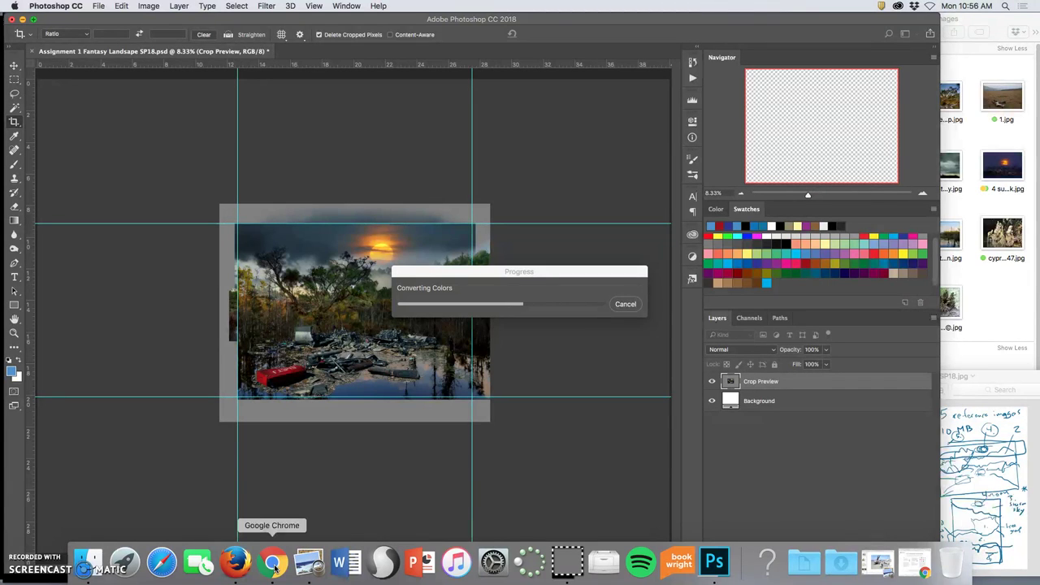
click(286, 530)
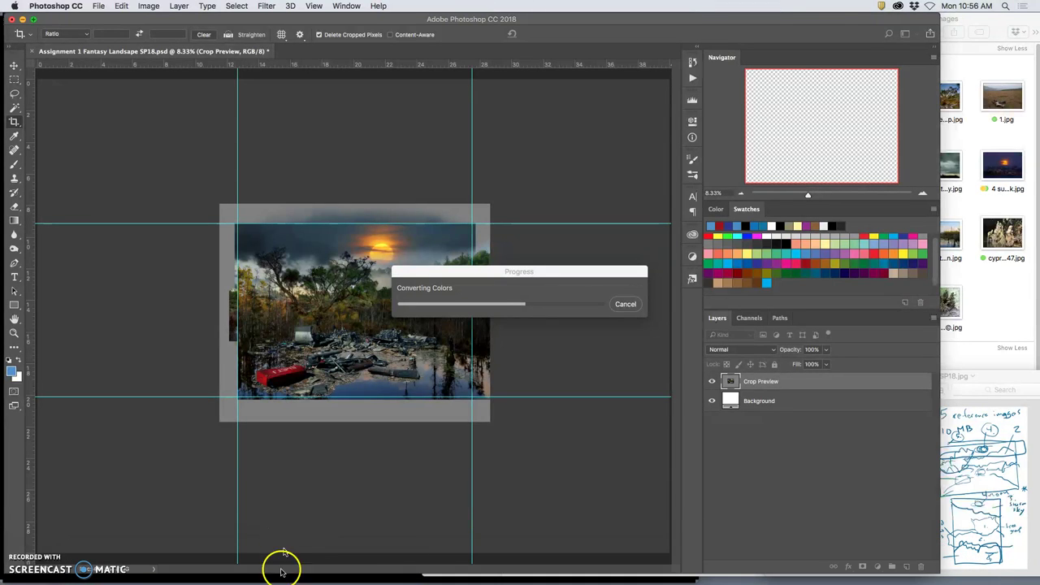
mouse_move(273, 569)
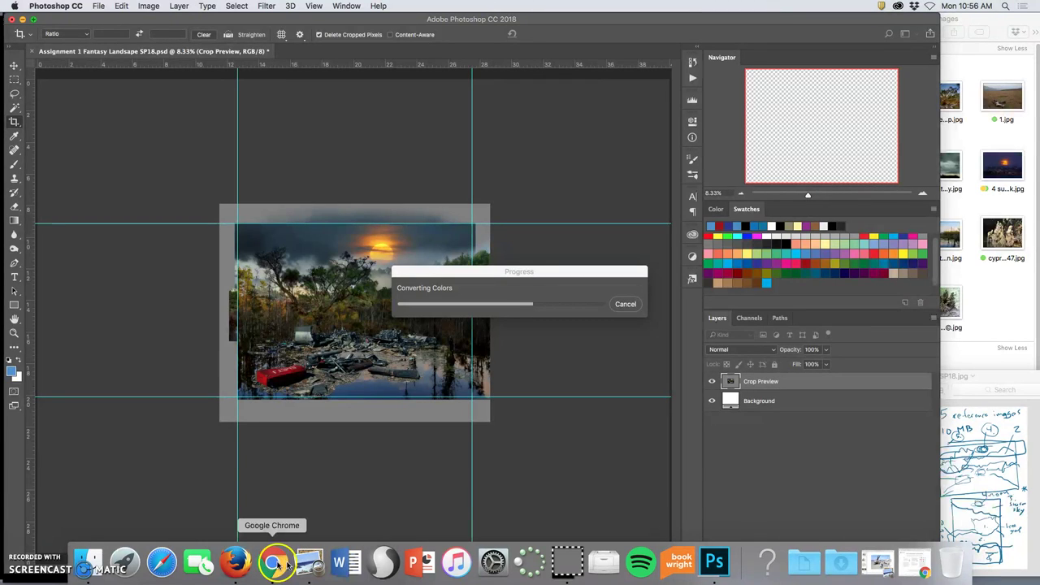
click(289, 577)
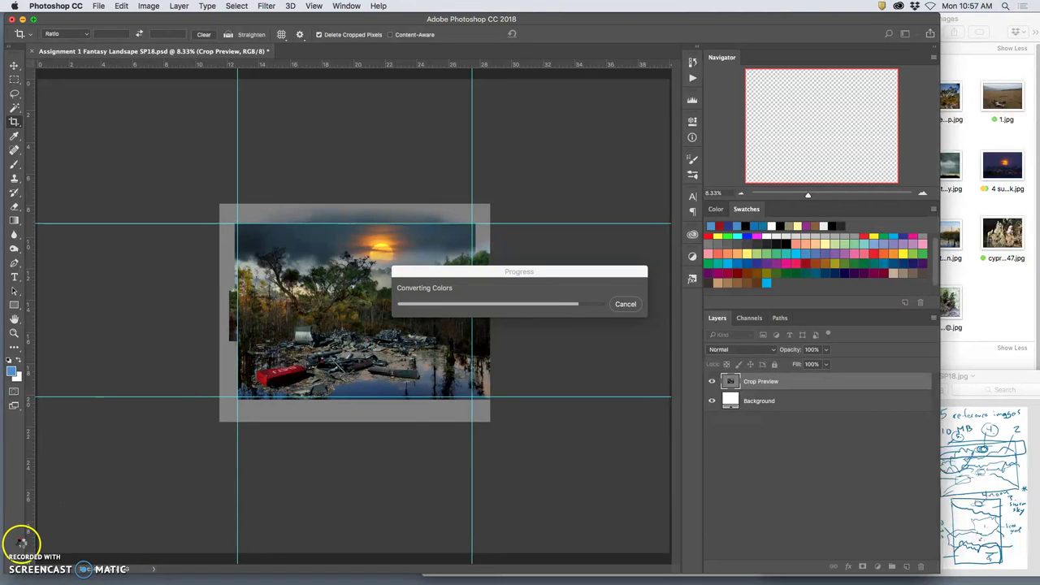
Launch Chrome and search Google Images for 'misty fog texture fill'
click(12, 549)
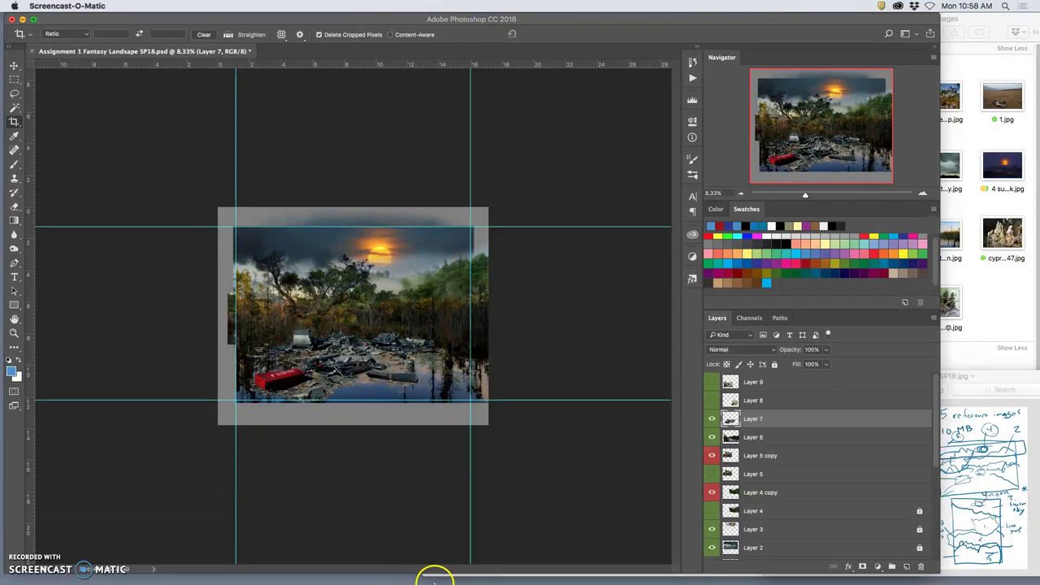
mouse_move(431, 573)
click(286, 553)
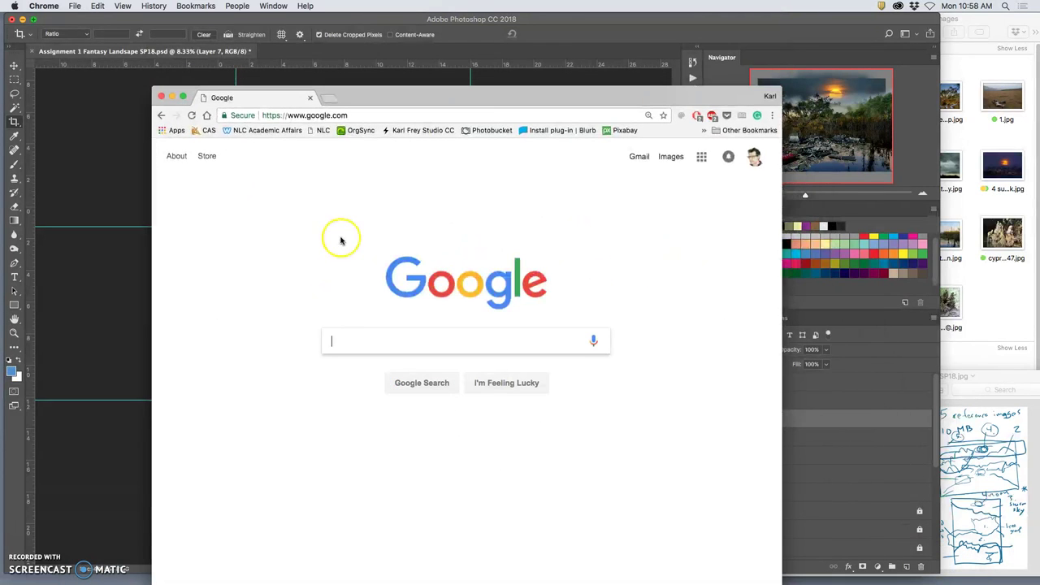
click(671, 156)
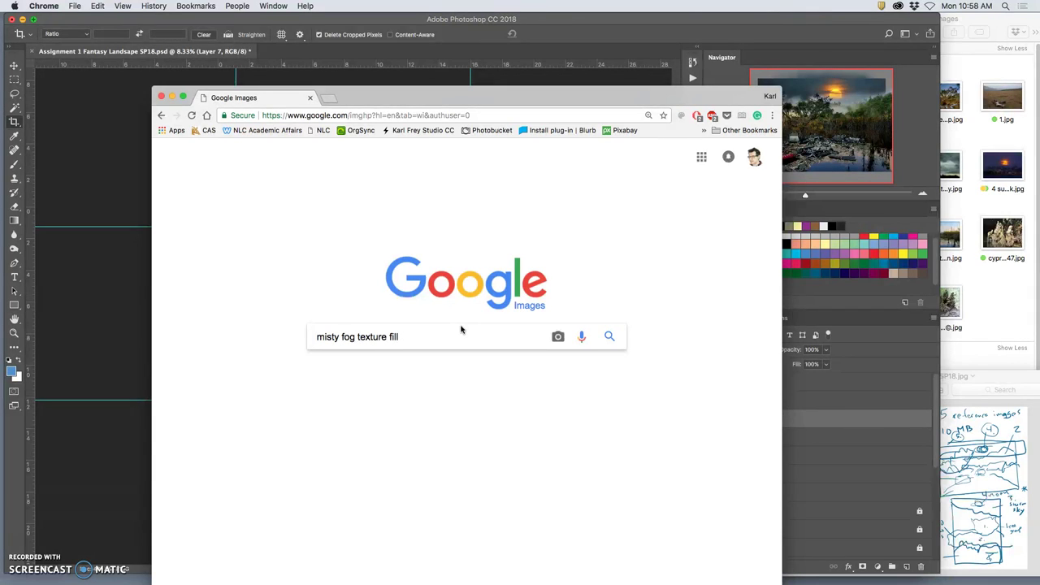
key(Return)
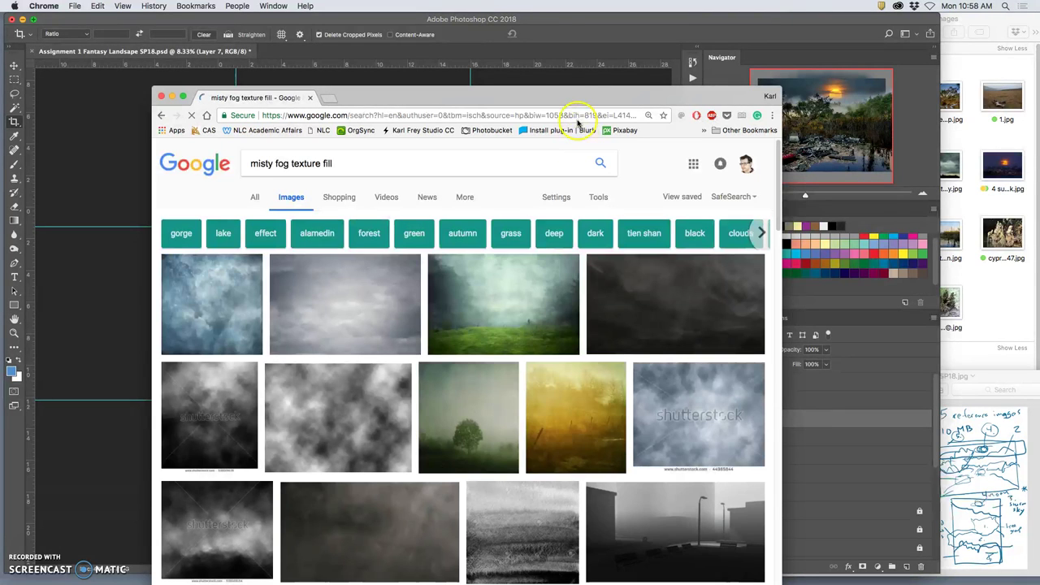
drag(568, 98, 607, 28)
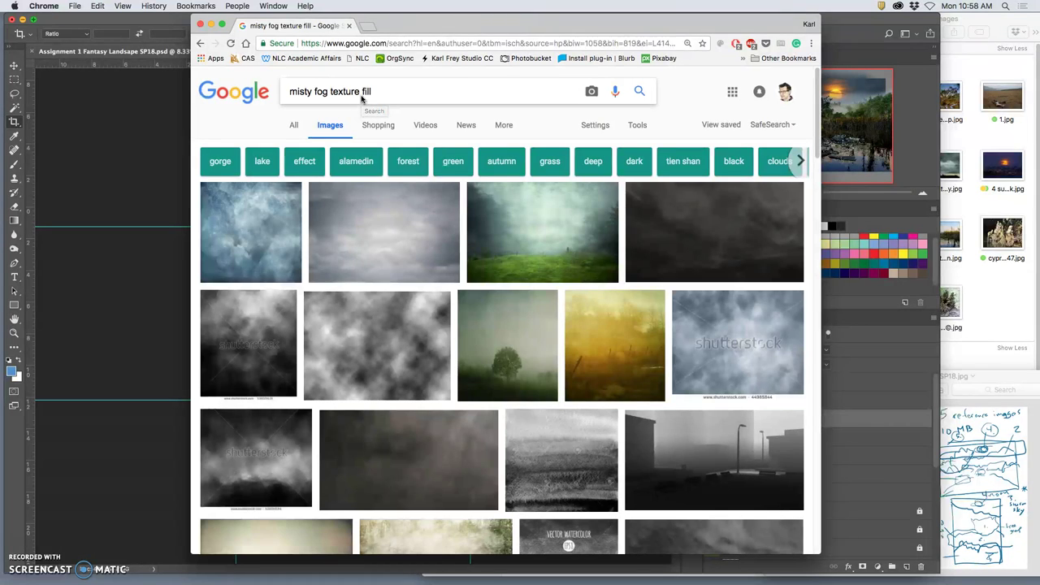
Filter the image results by size to Larger than 6 MP
scroll(525, 264, down, 3)
scroll(525, 264, up, 3)
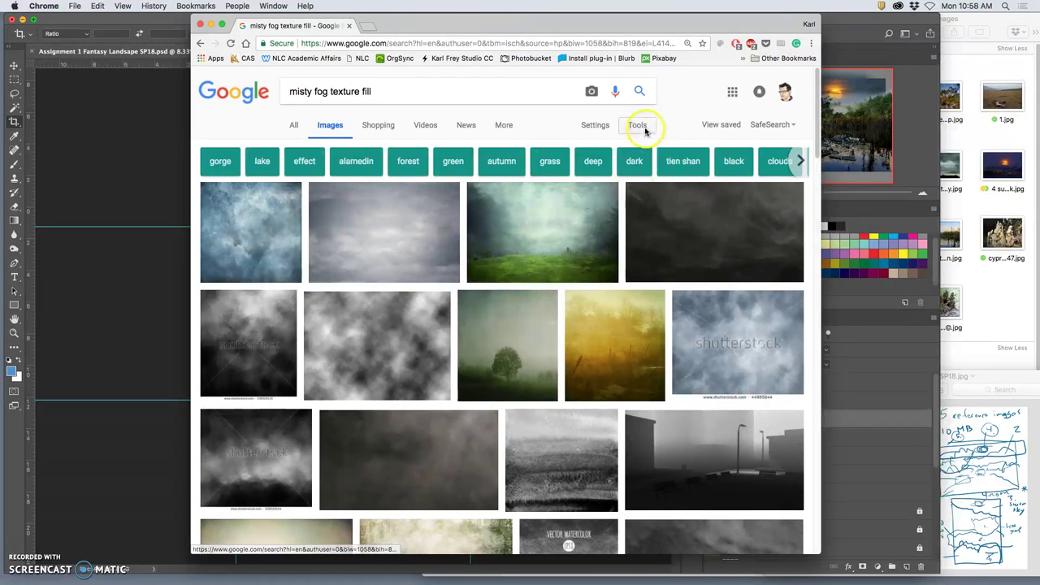
click(642, 128)
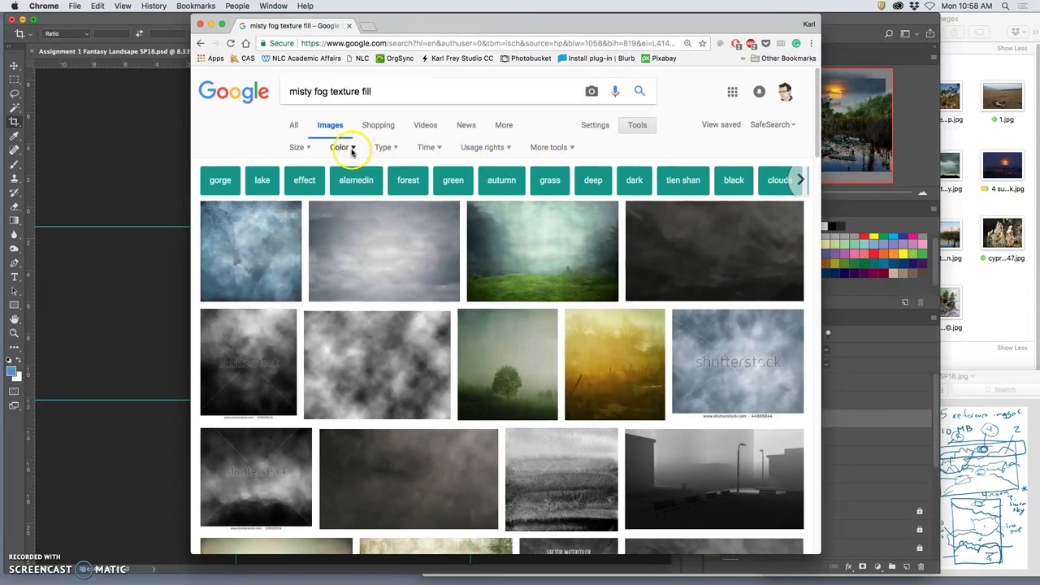
click(300, 148)
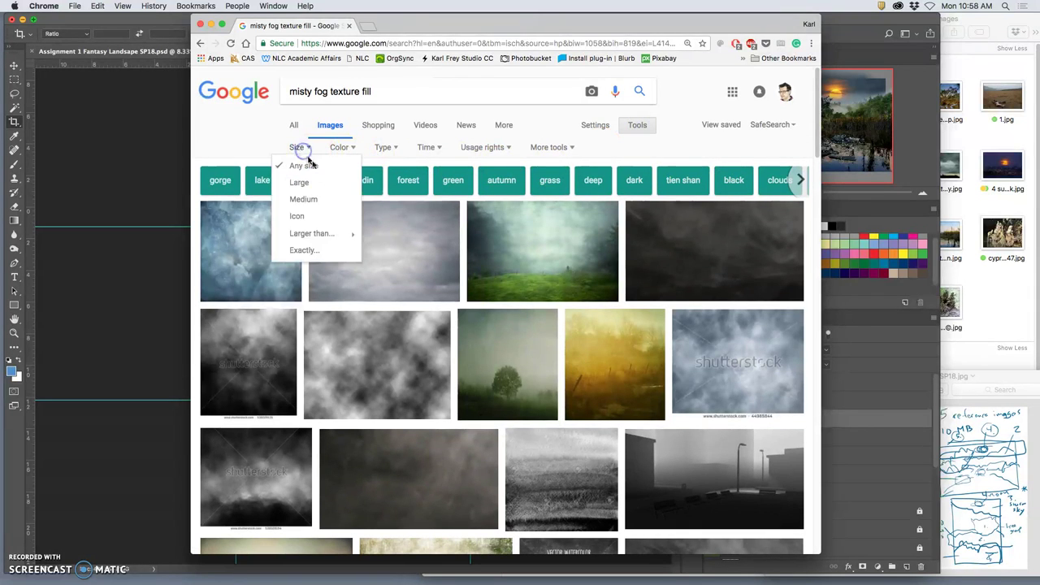
mouse_move(322, 234)
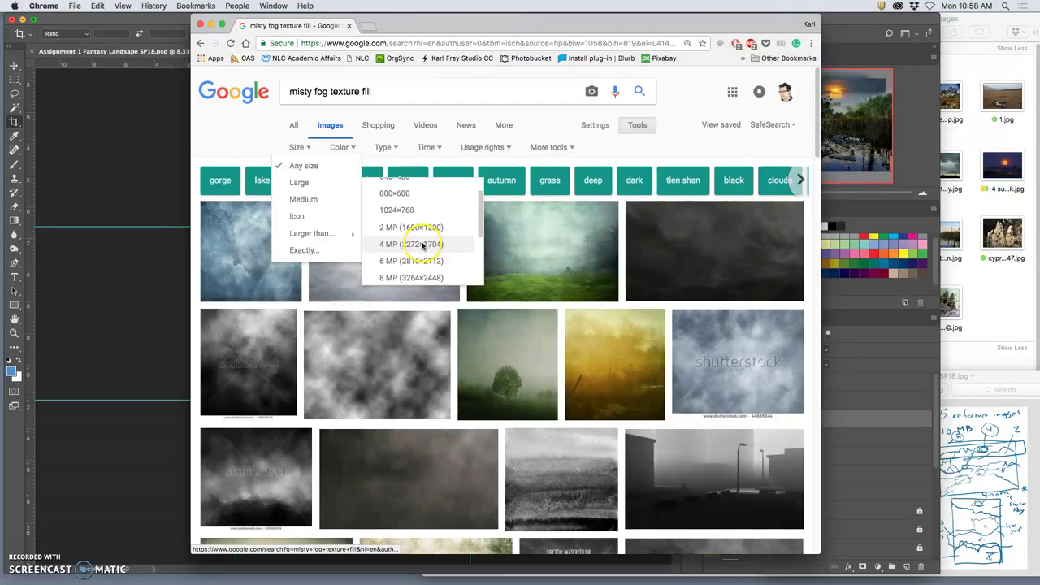
click(420, 263)
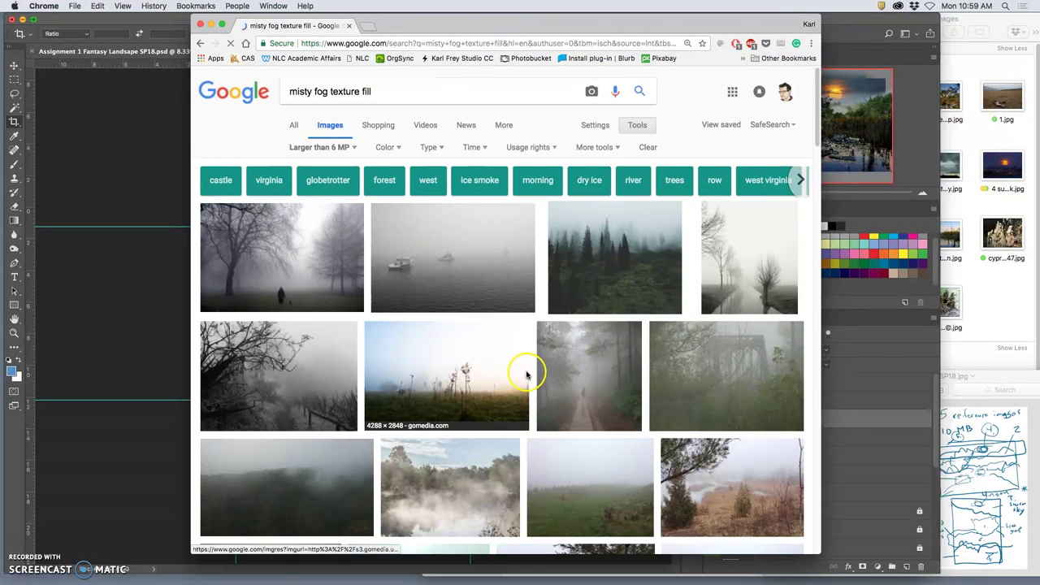
Open the steaming pond result and a lower fog image result in new tabs
scroll(520, 369, down, 5)
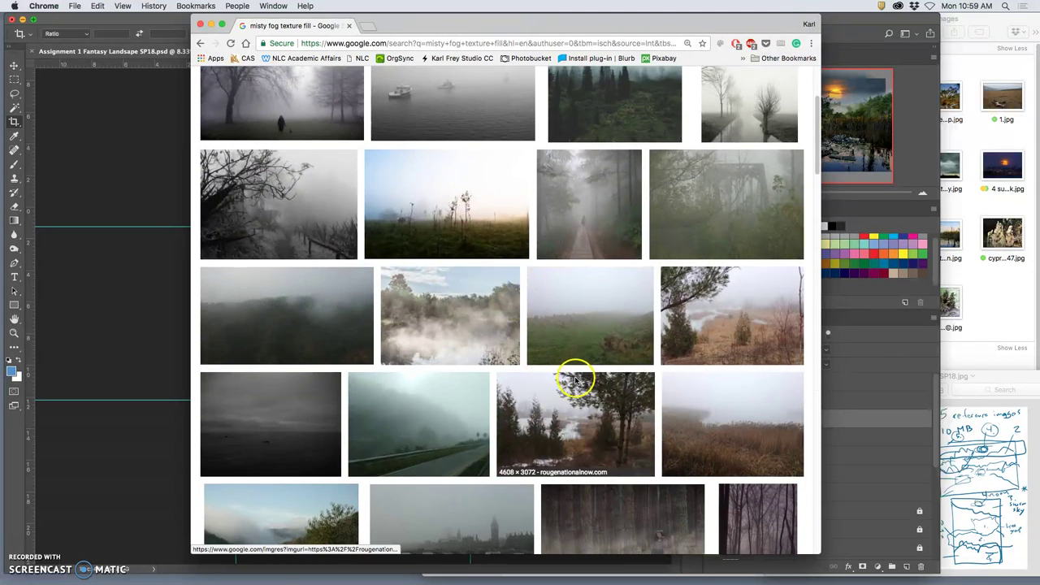
scroll(576, 374, down, 2)
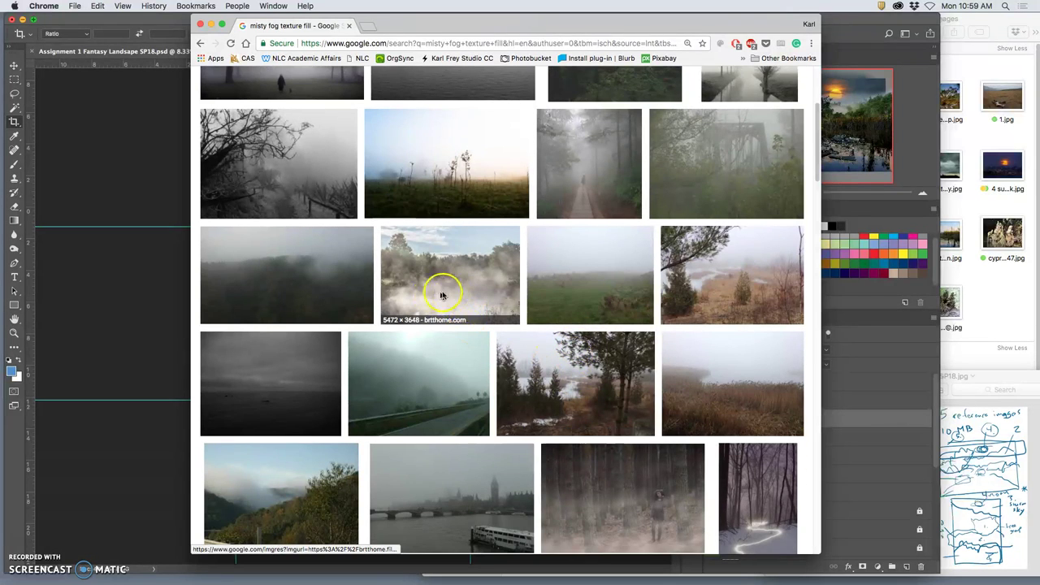
right_click(440, 285)
click(475, 293)
scroll(479, 313, down, 6)
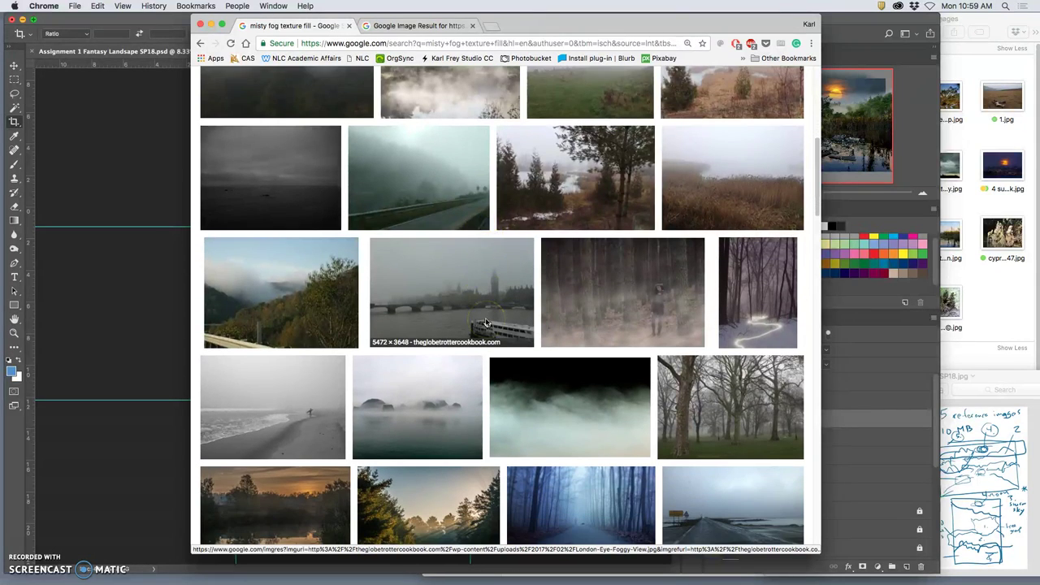
scroll(485, 322, down, 2)
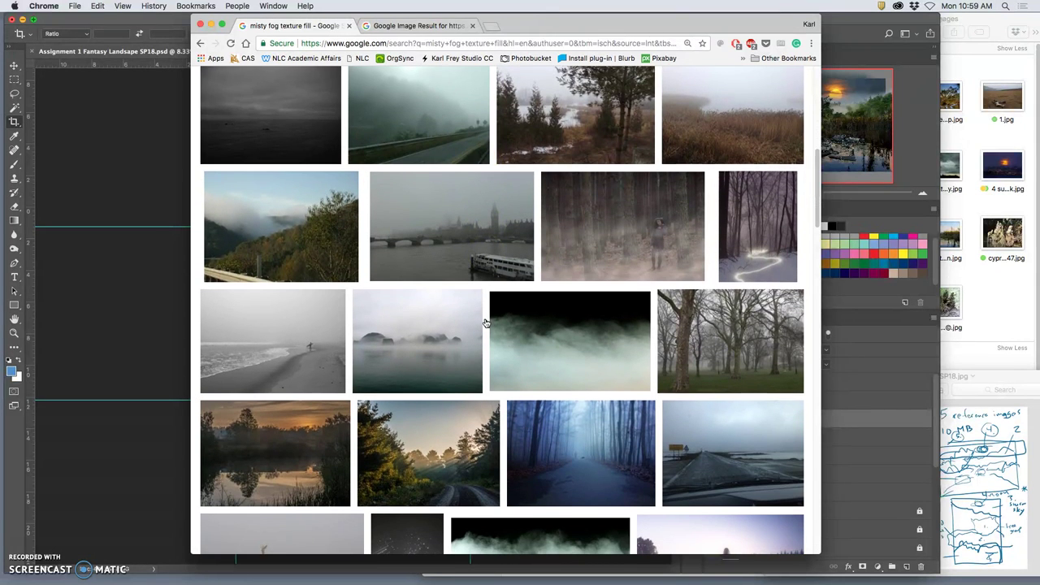
scroll(485, 323, down, 3)
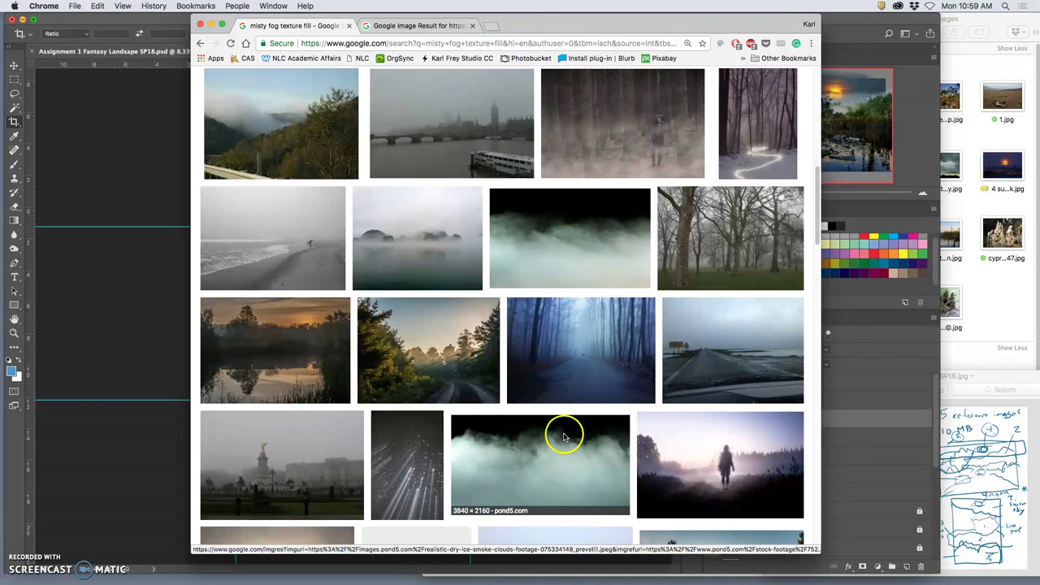
scroll(562, 431, down, 5)
scroll(541, 282, up, 4)
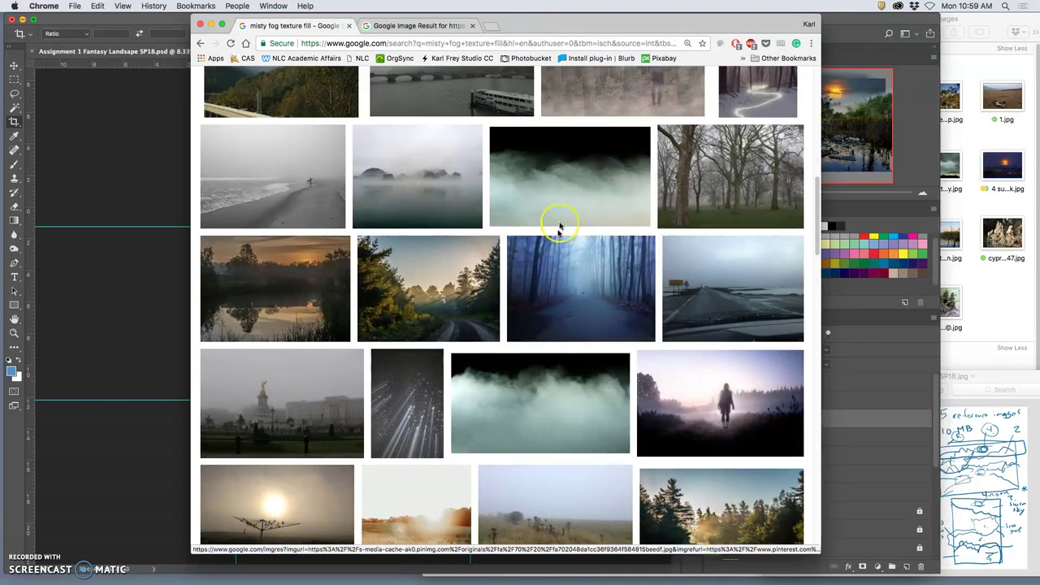
right_click(569, 431)
click(581, 396)
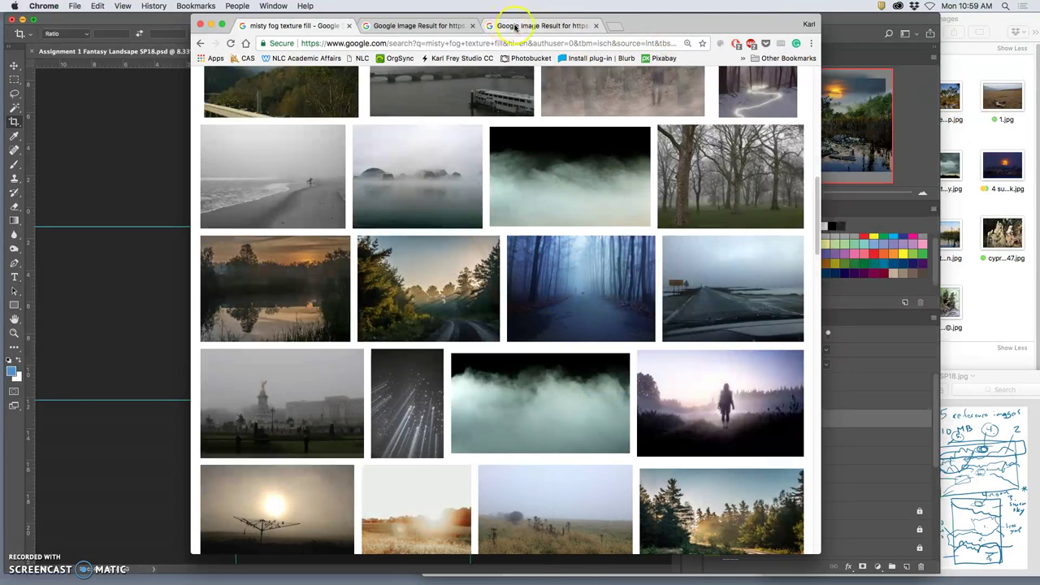
View the steaming pond photo at full size, then download the dry-ice smoke fog image
click(438, 26)
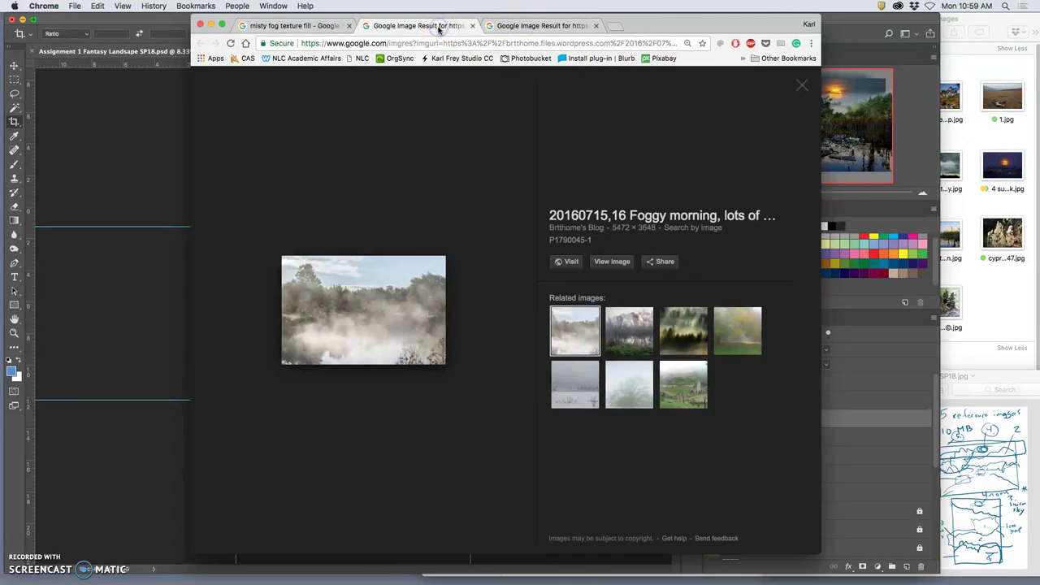
click(613, 261)
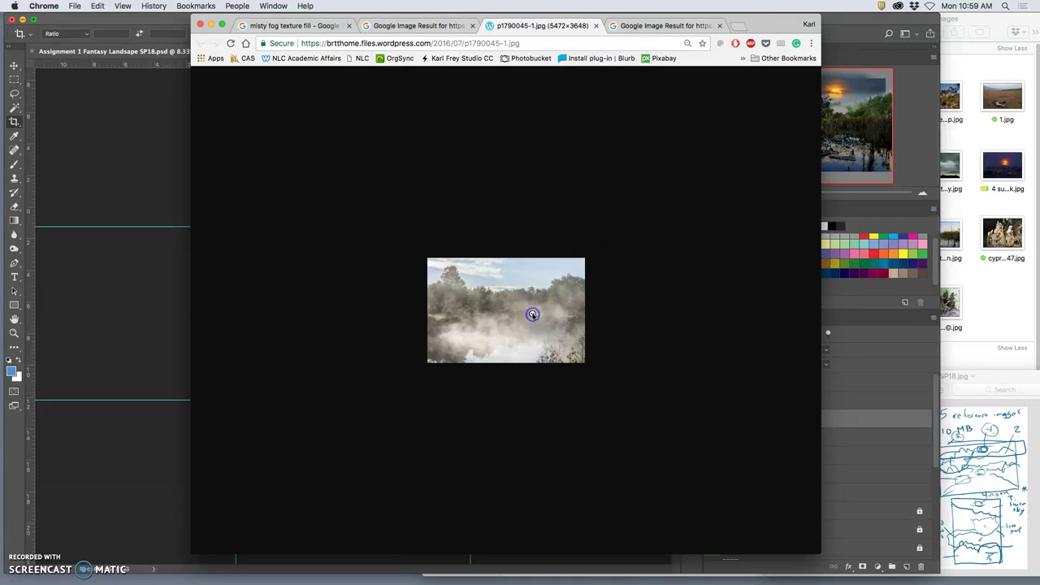
click(532, 315)
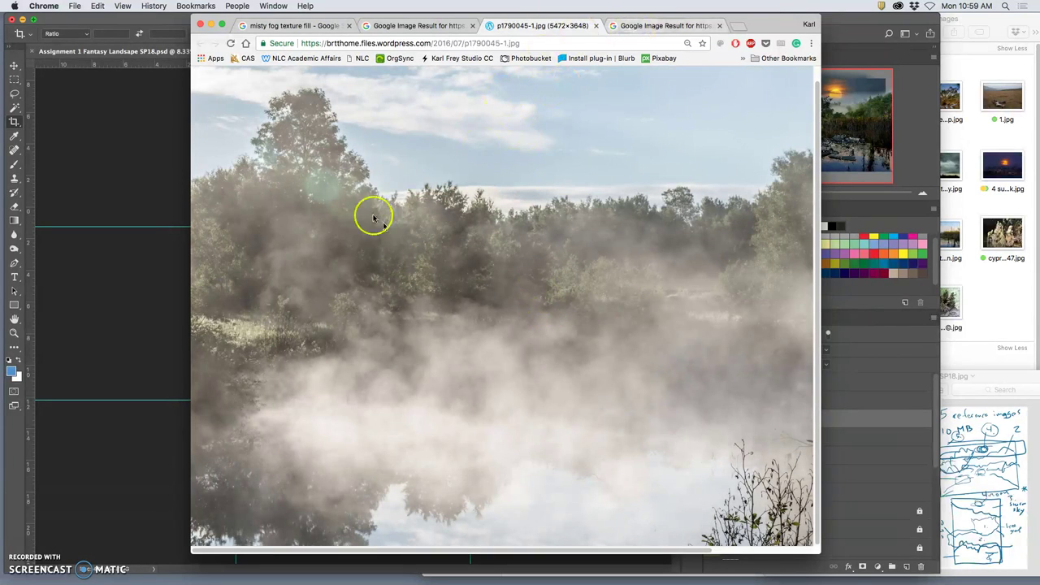
click(662, 26)
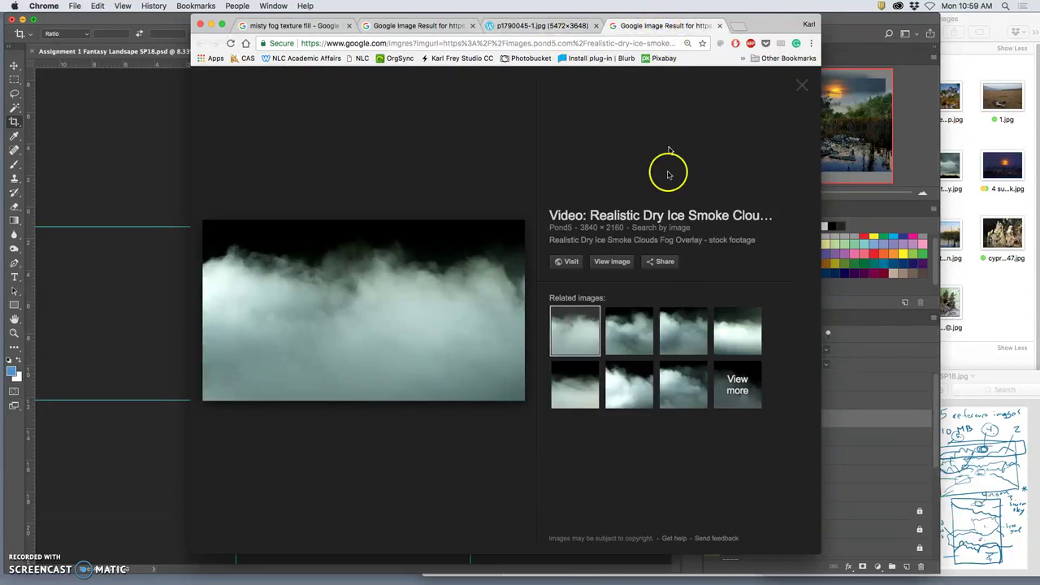
click(612, 263)
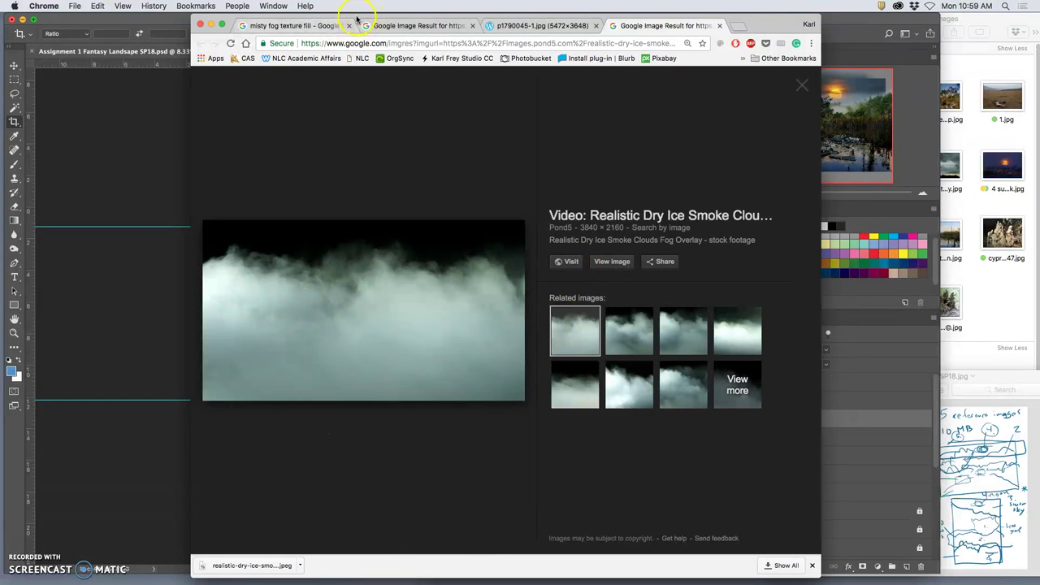
Drag the dry-ice smoke image from the browser into the swamp composite
drag(358, 19, 716, 82)
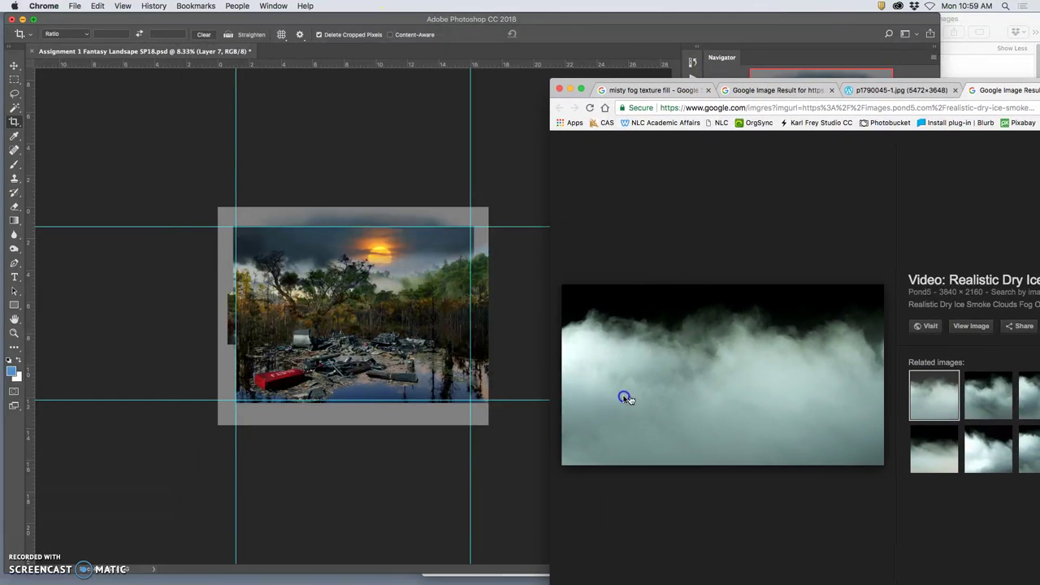
drag(325, 349, 323, 337)
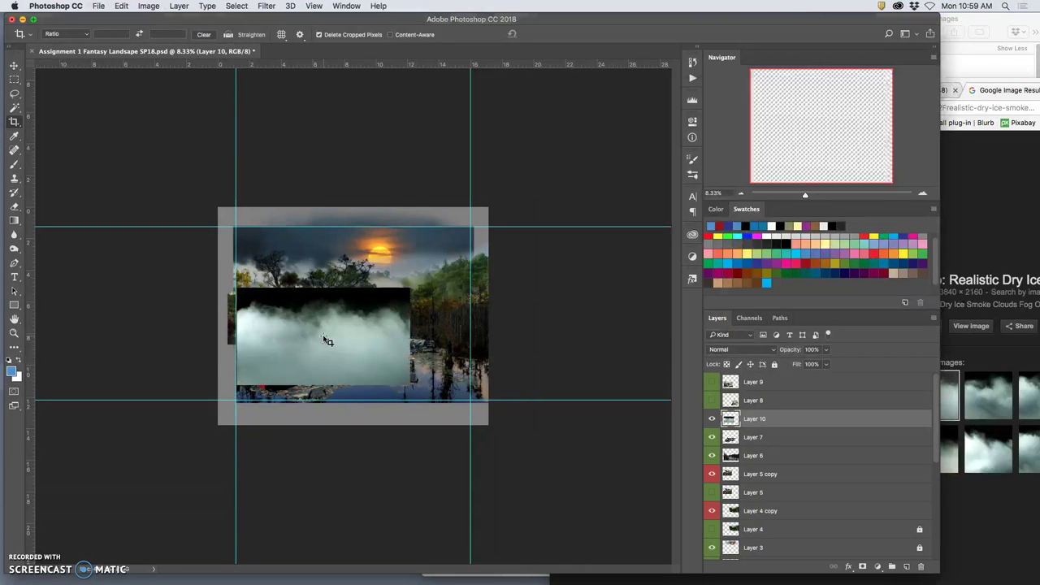
drag(794, 420, 805, 384)
click(801, 418)
click(420, 371)
Scale the smoke Layer 10 to cover the whole canvas and move it to the top
click(16, 65)
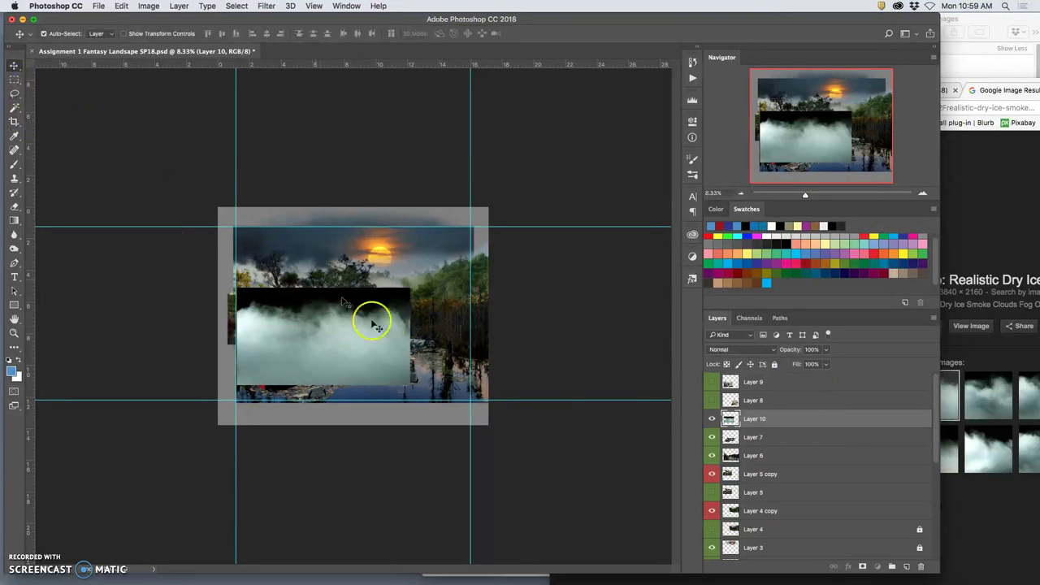
key(super+t)
drag(408, 382, 492, 430)
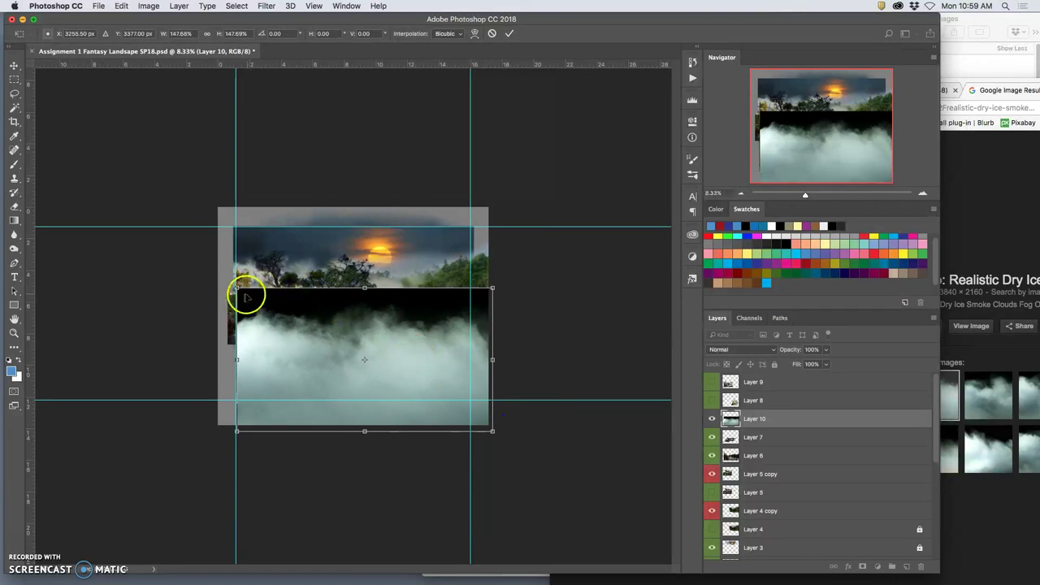
drag(236, 287, 210, 218)
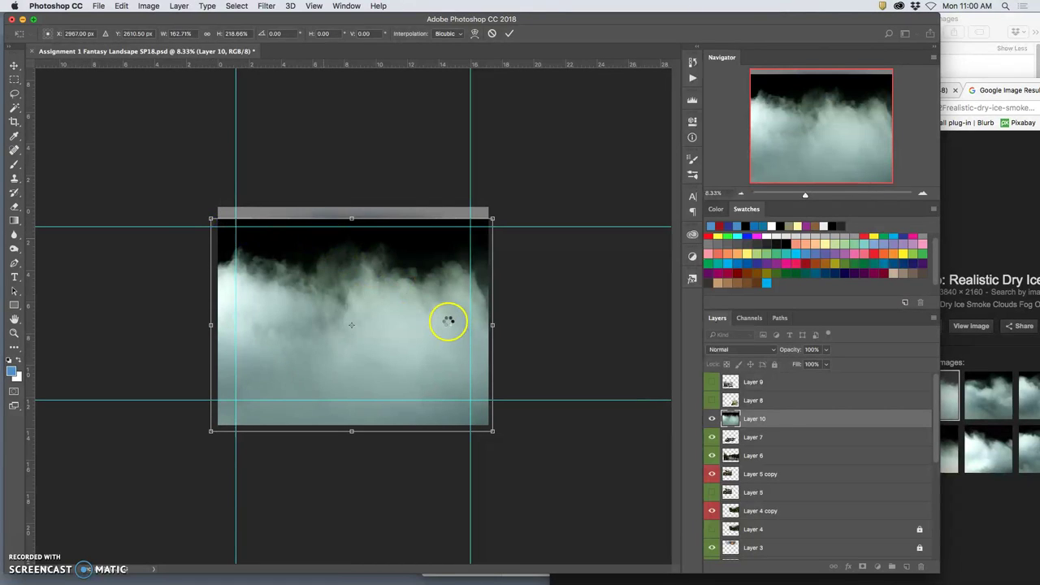
key(Return)
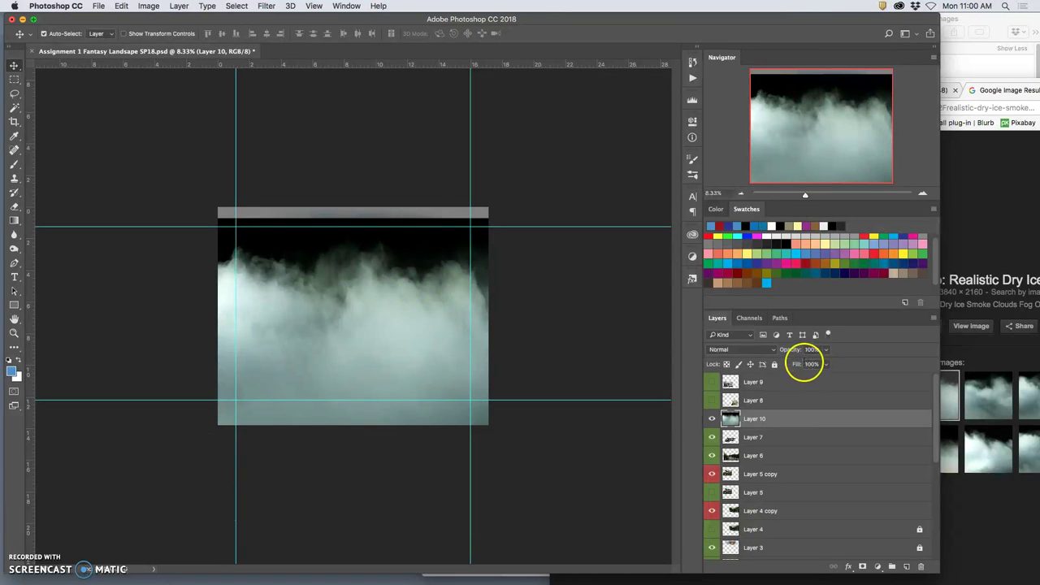
drag(766, 416, 759, 382)
click(741, 350)
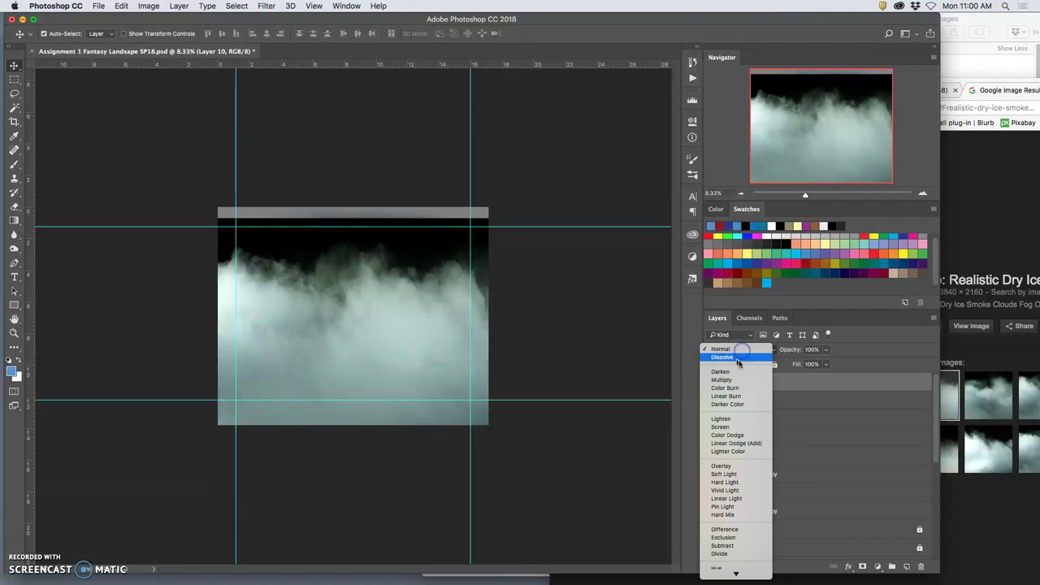
Try Overlay, Pin Light and Soft Light blend modes on the smoke layer
click(738, 467)
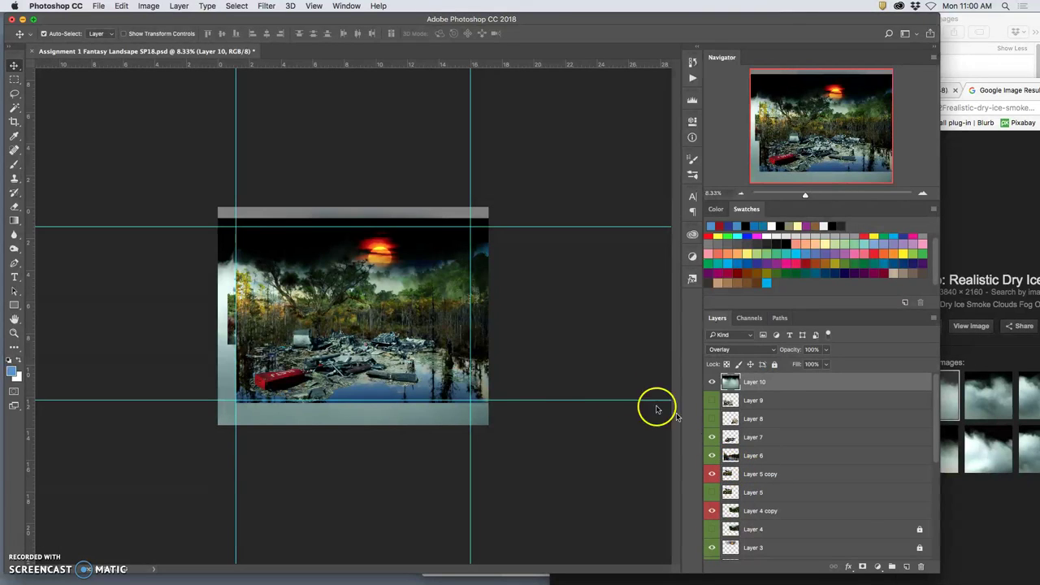
click(736, 350)
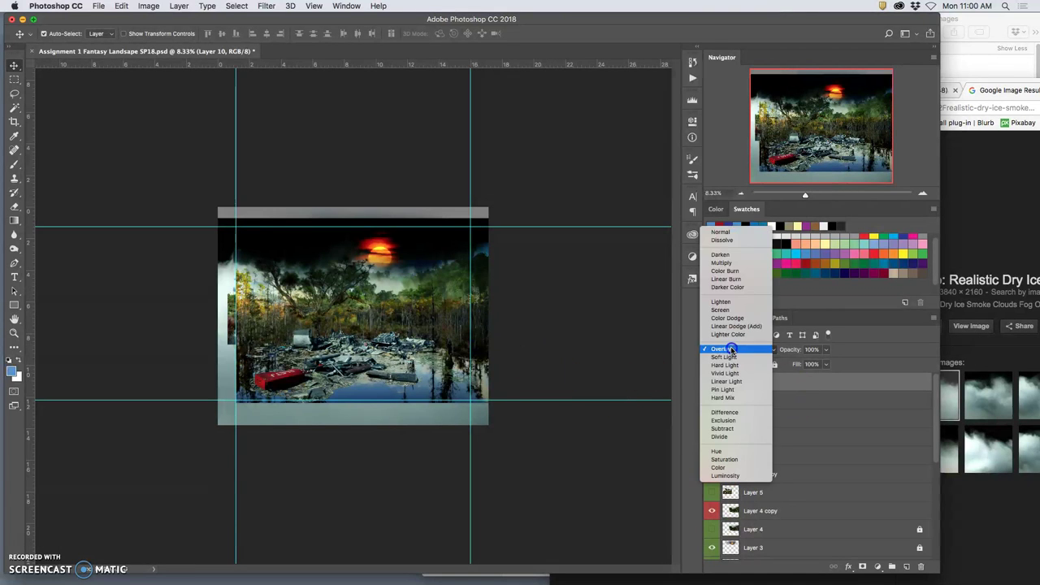
click(726, 389)
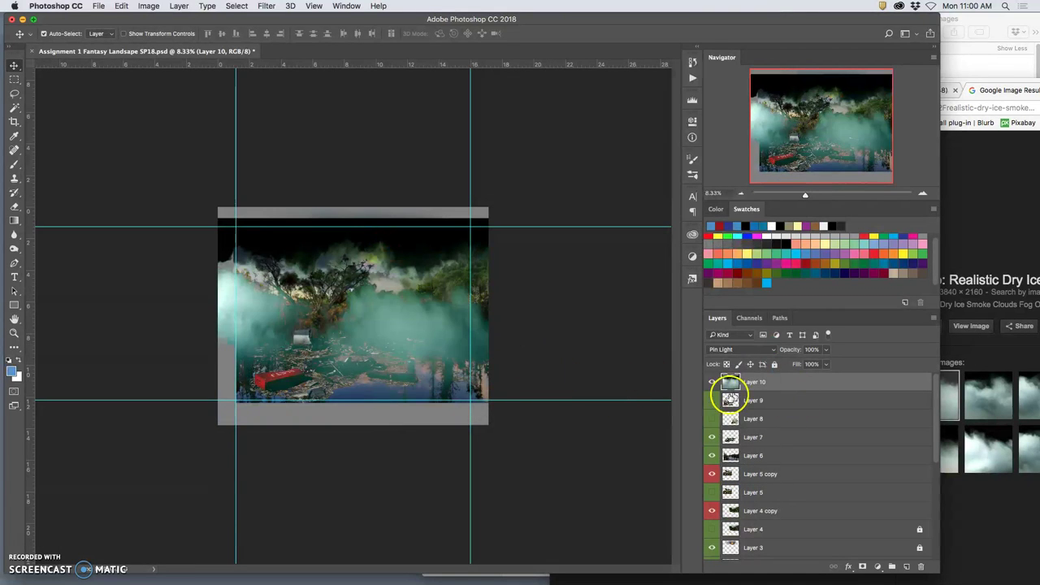
click(738, 349)
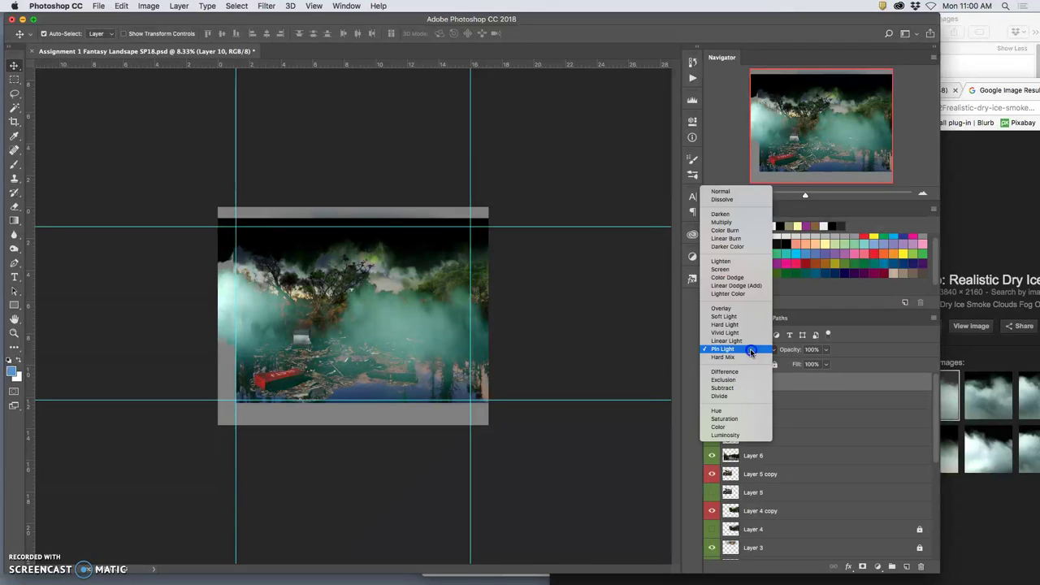
click(729, 312)
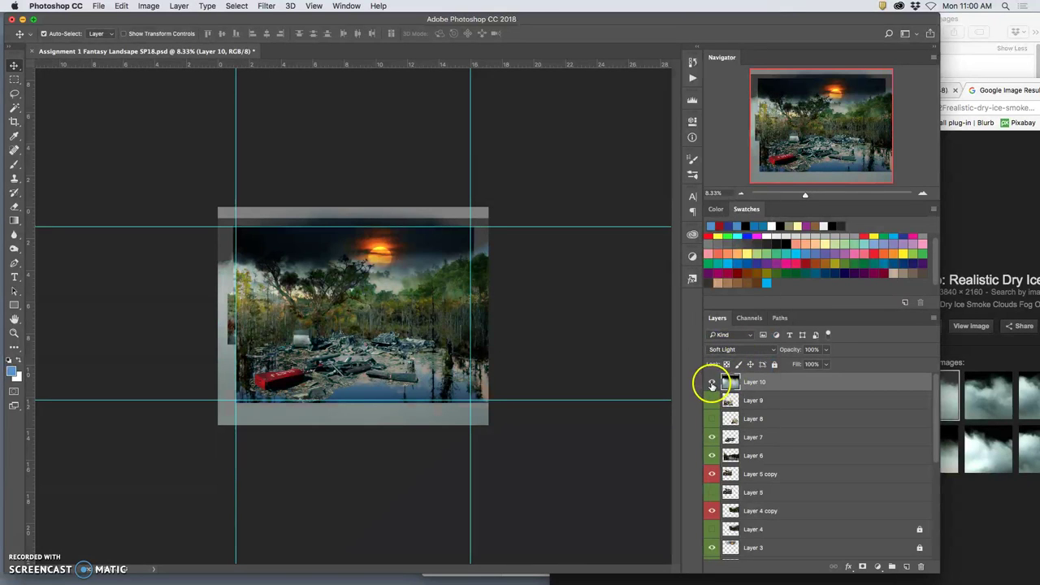
Toggle the smoke layer's visibility repeatedly to compare the fog against the sky
click(712, 383)
click(712, 382)
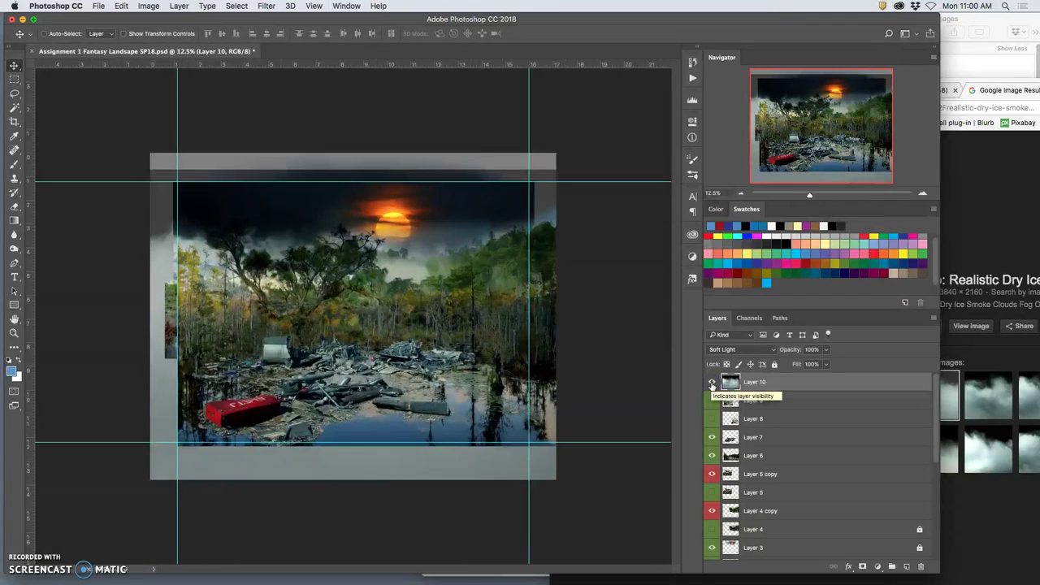
key(super+plus)
click(711, 383)
click(712, 383)
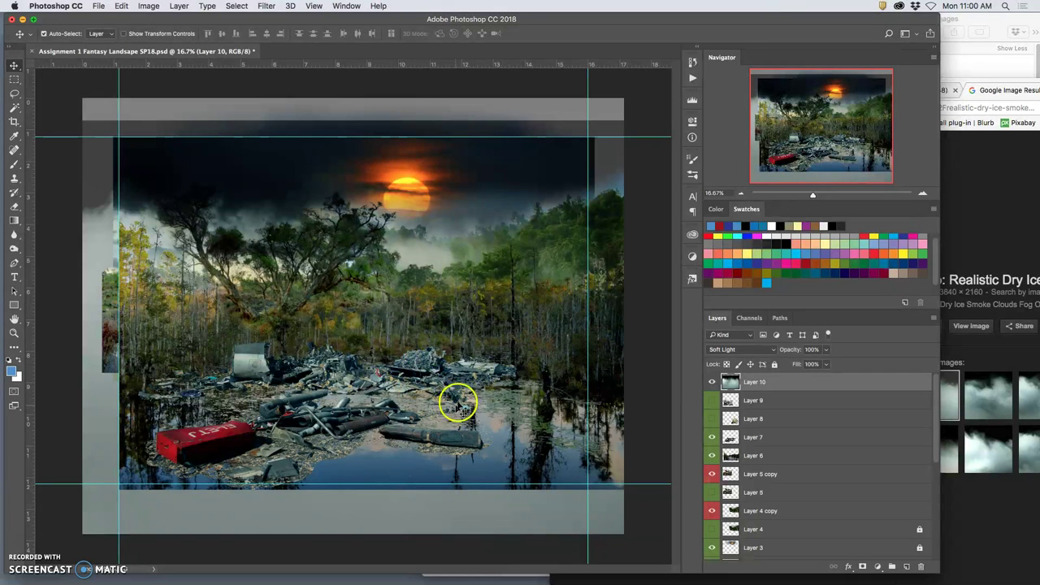
click(712, 383)
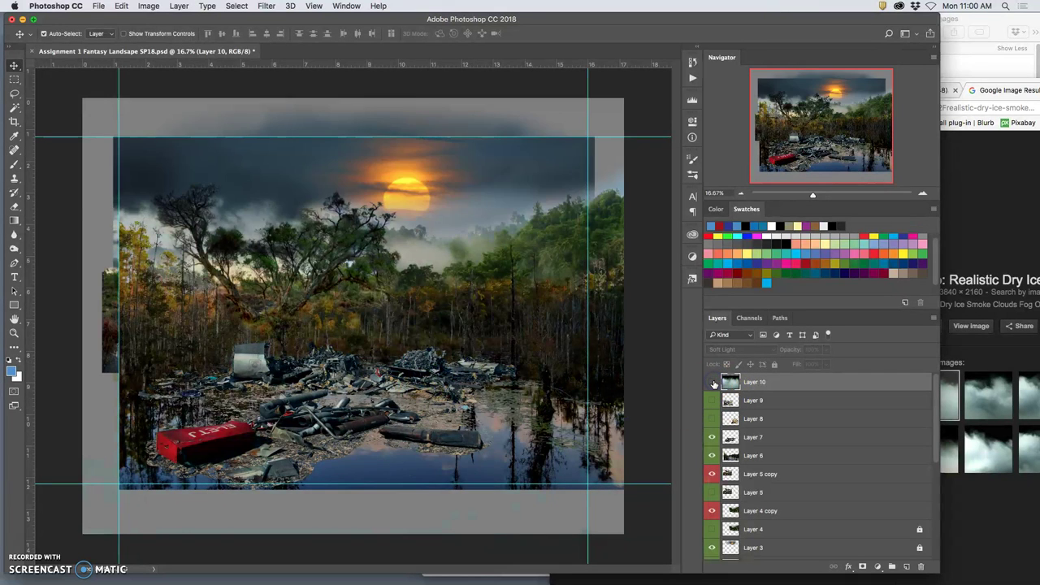
click(712, 383)
Set the smoke layer back to Normal blending and hide it
double_click(773, 383)
click(741, 350)
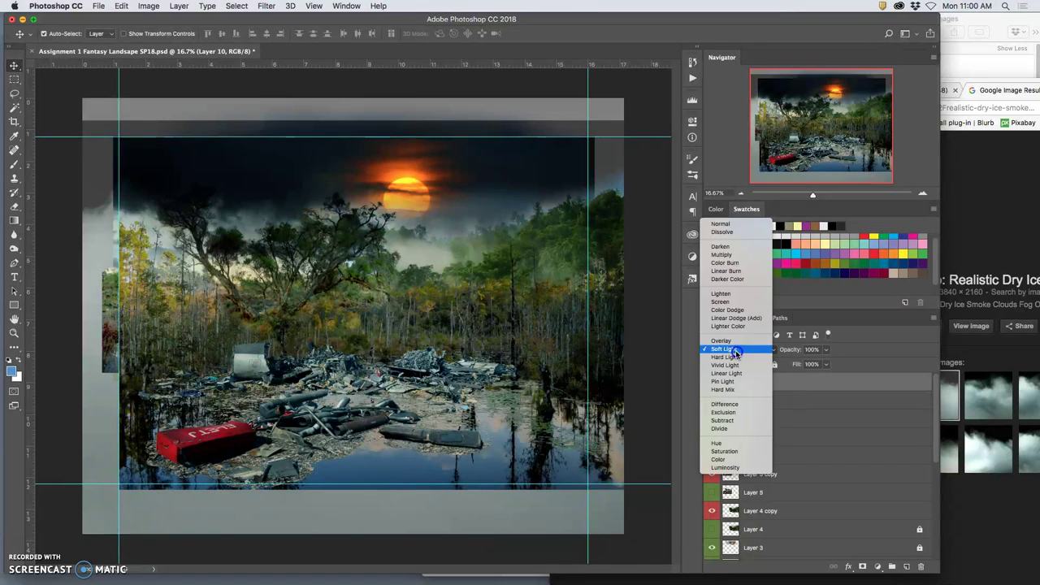
click(717, 224)
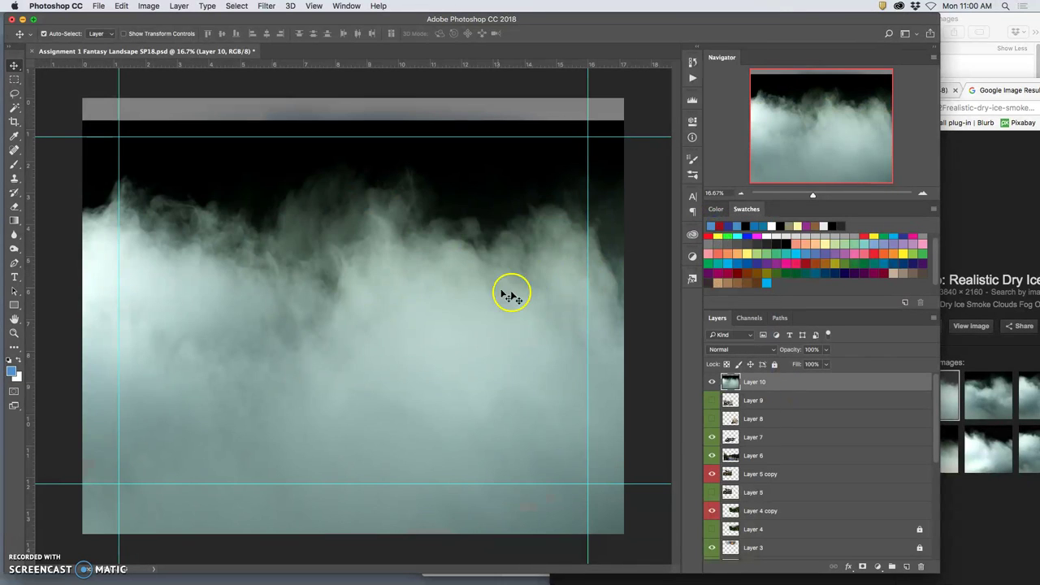
click(712, 382)
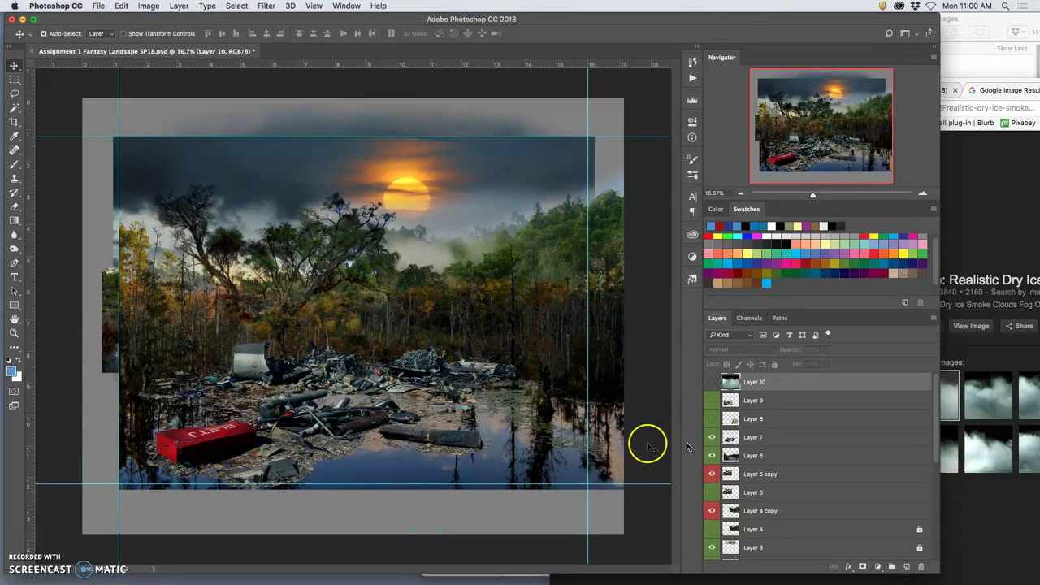
Select the hidden layers from image15 down to 4 super moon dusk and remove them
scroll(796, 500, down, 5)
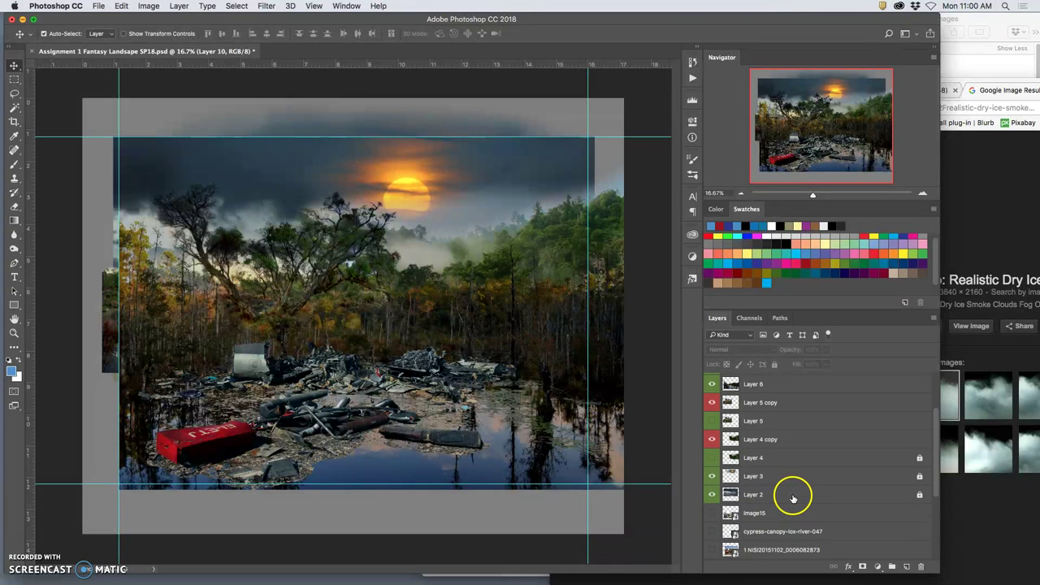
click(755, 436)
scroll(759, 476, down, 3)
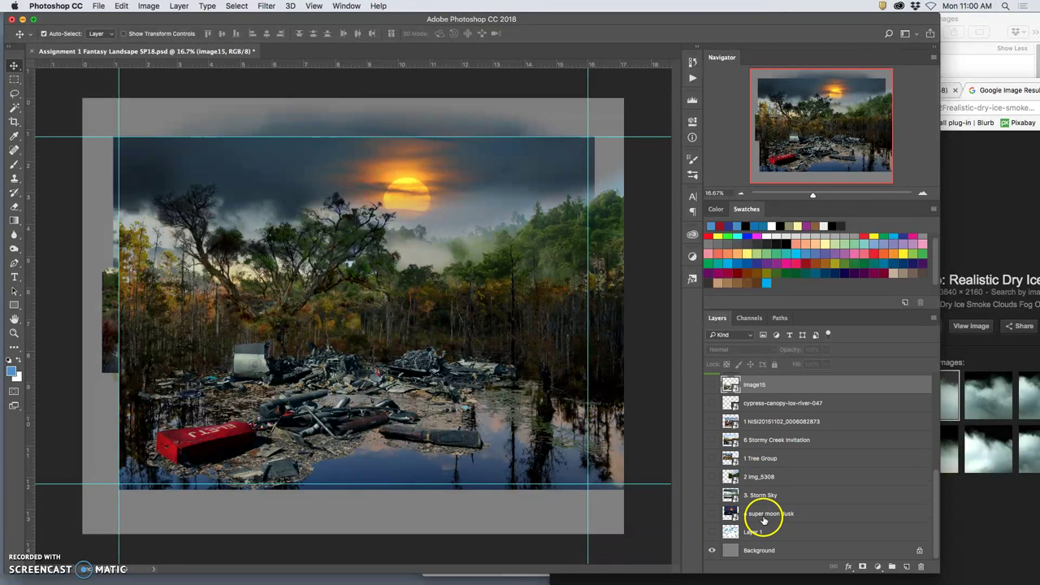
shift+click(758, 514)
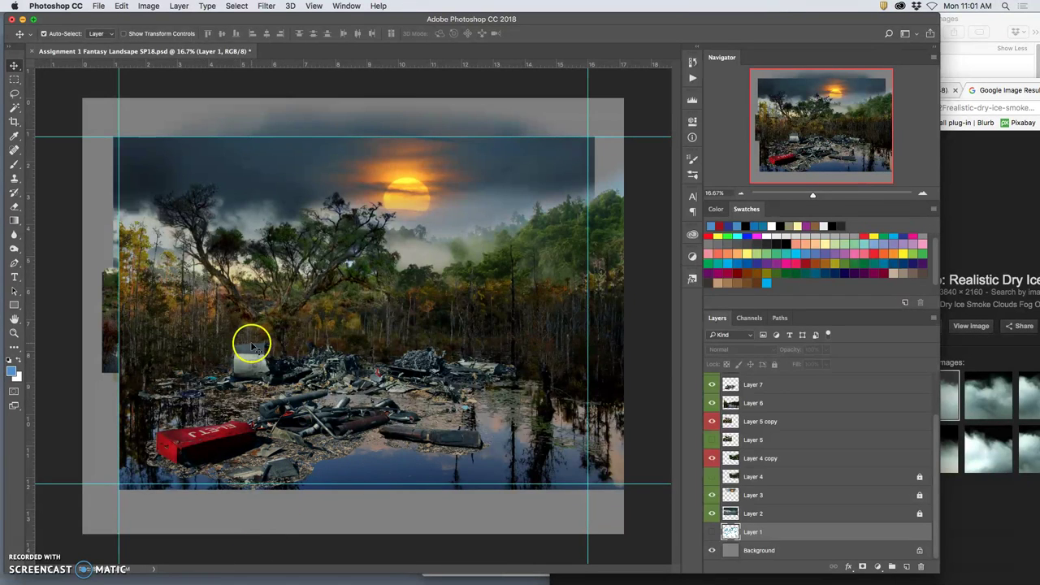
scroll(782, 440, up, 2)
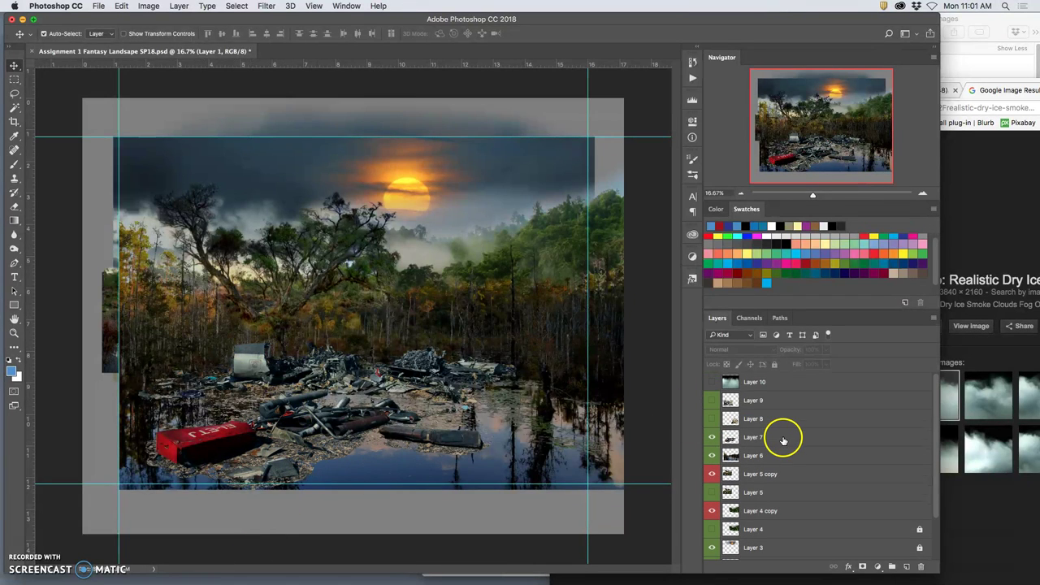
Show and select the cypress stumps Layer 8 and switch to the Eraser
click(712, 419)
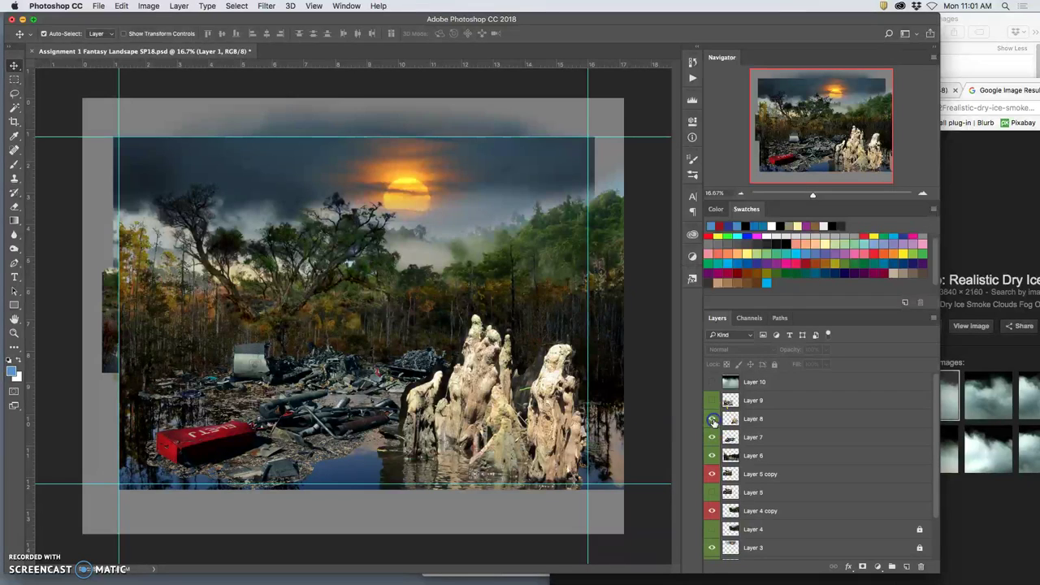
click(773, 421)
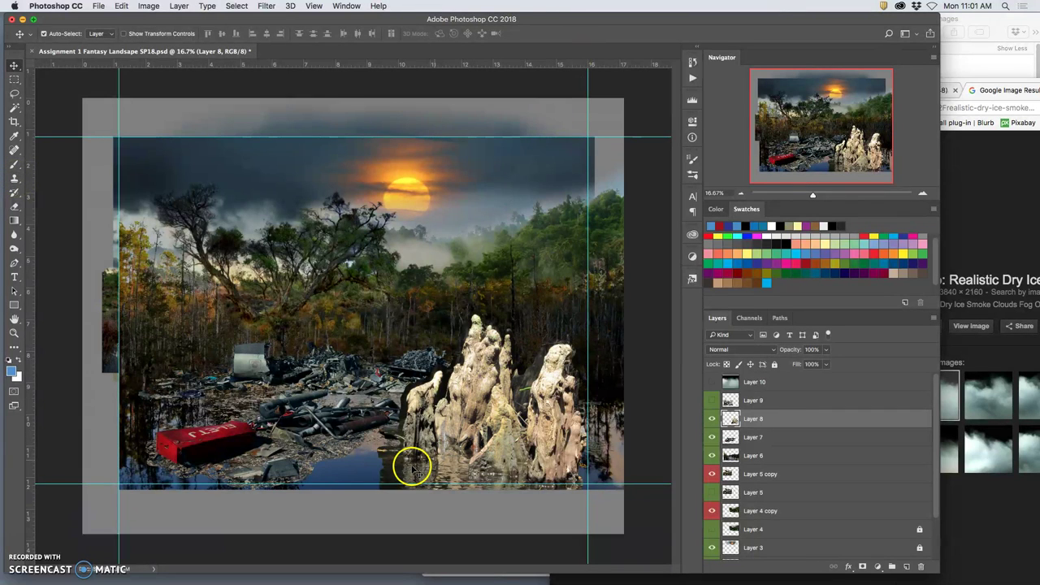
click(15, 206)
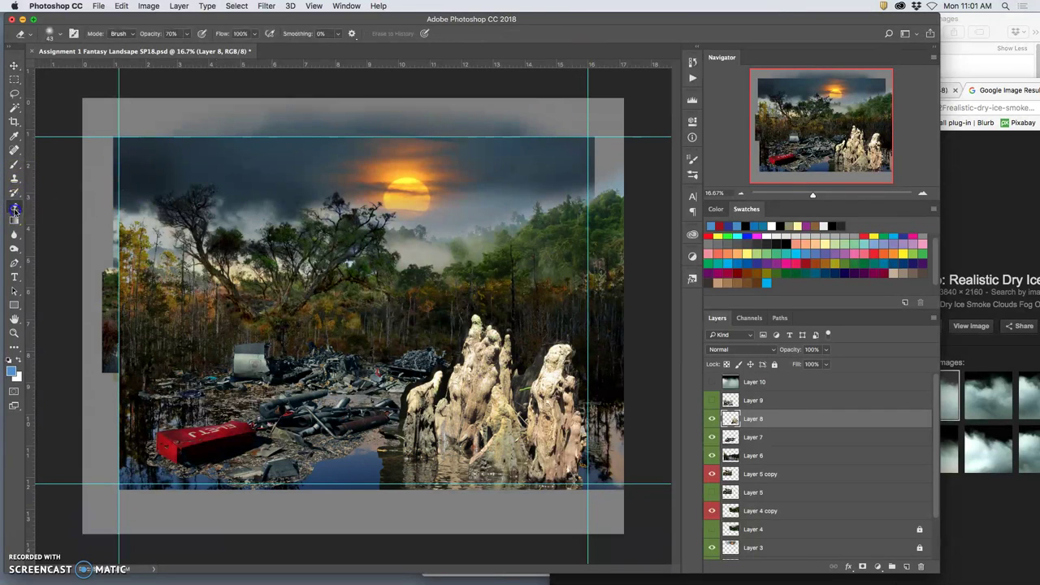
Set the eraser to 100% opacity and a 188 px brush, zoomed in on the stumps
click(186, 34)
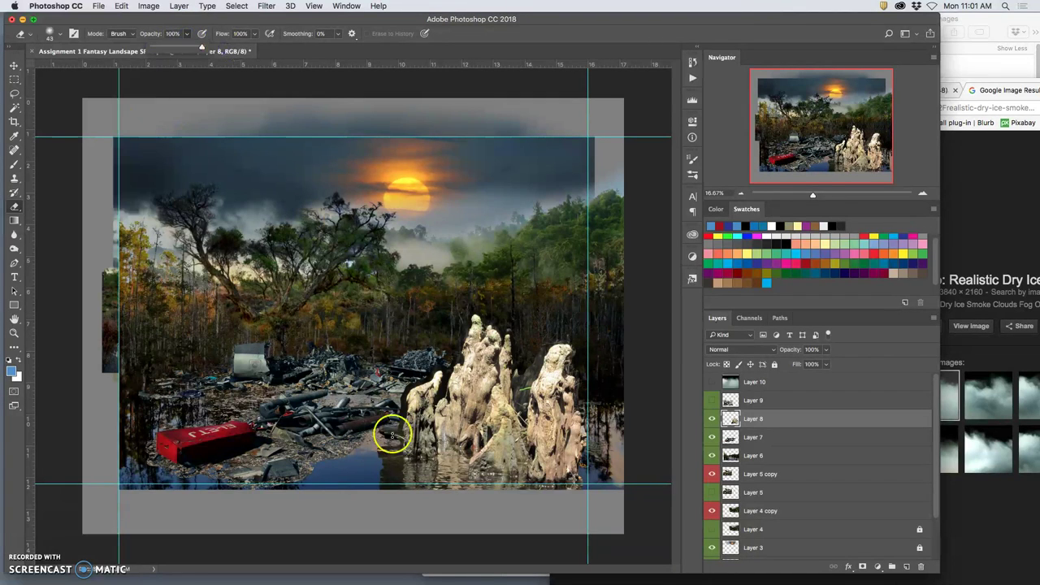
click(57, 34)
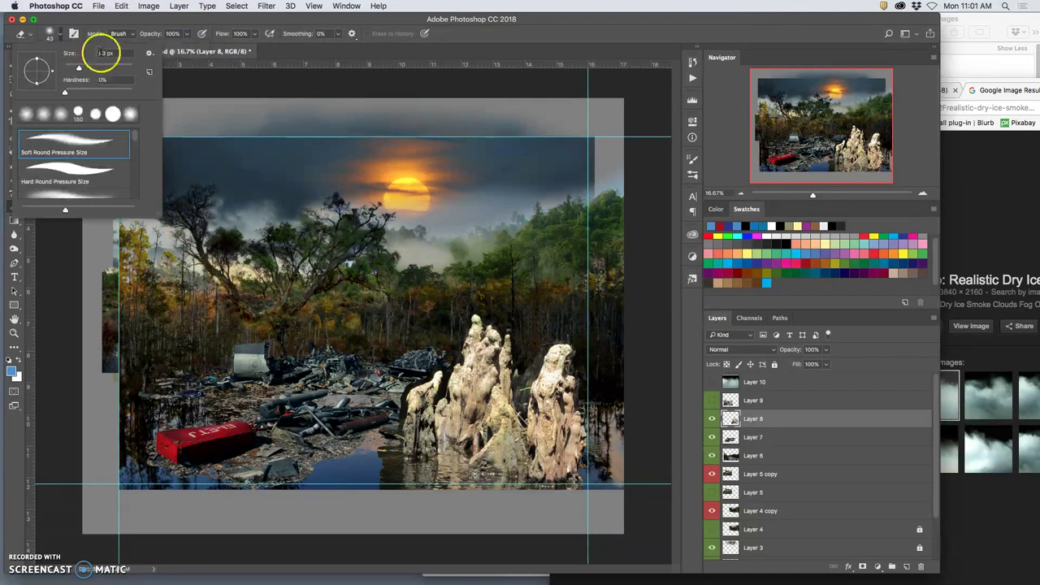
drag(99, 66, 114, 69)
click(383, 450)
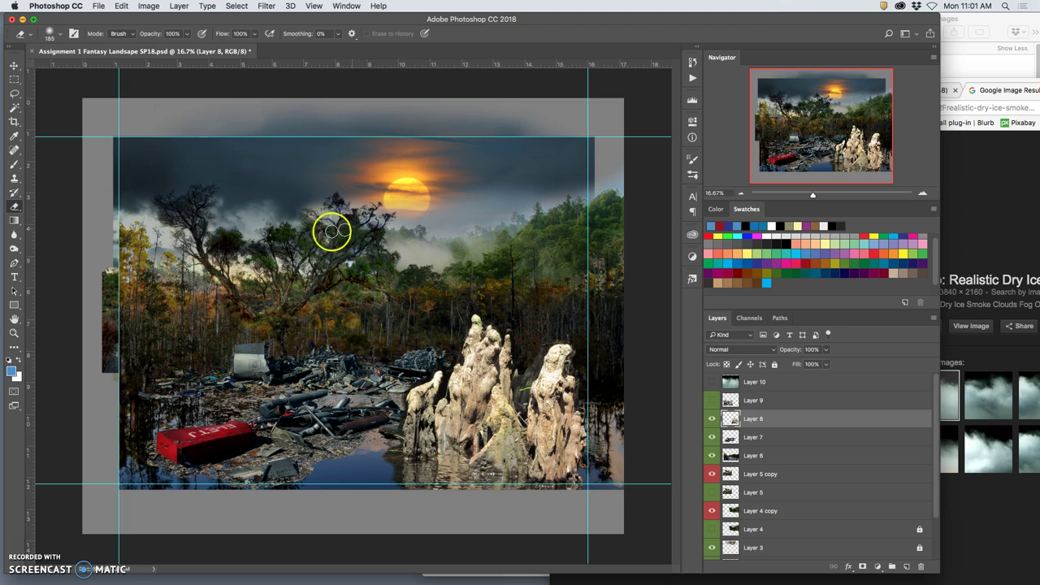
key(super+plus)
key(super+plus)
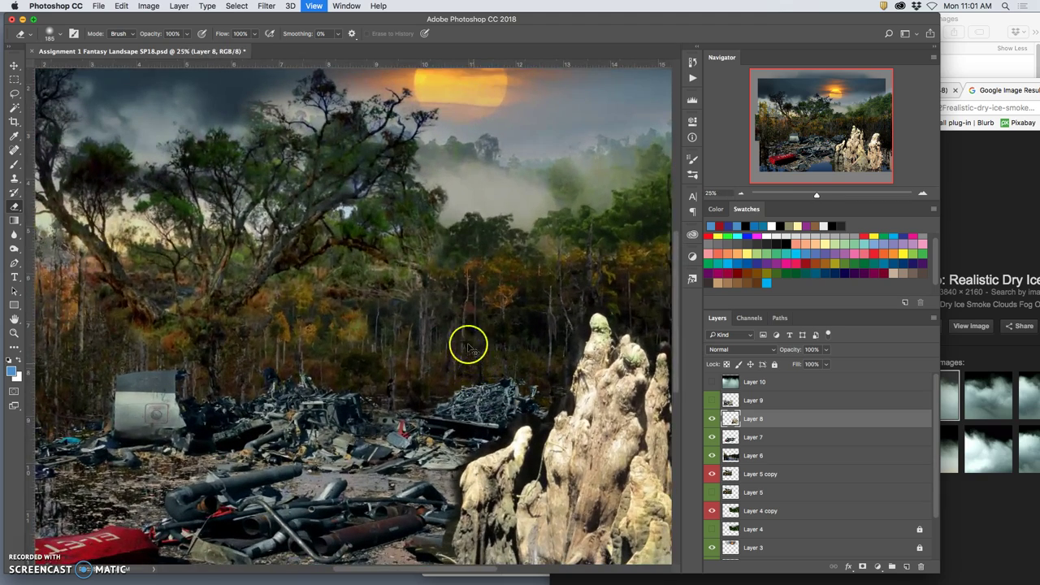
key(super+plus)
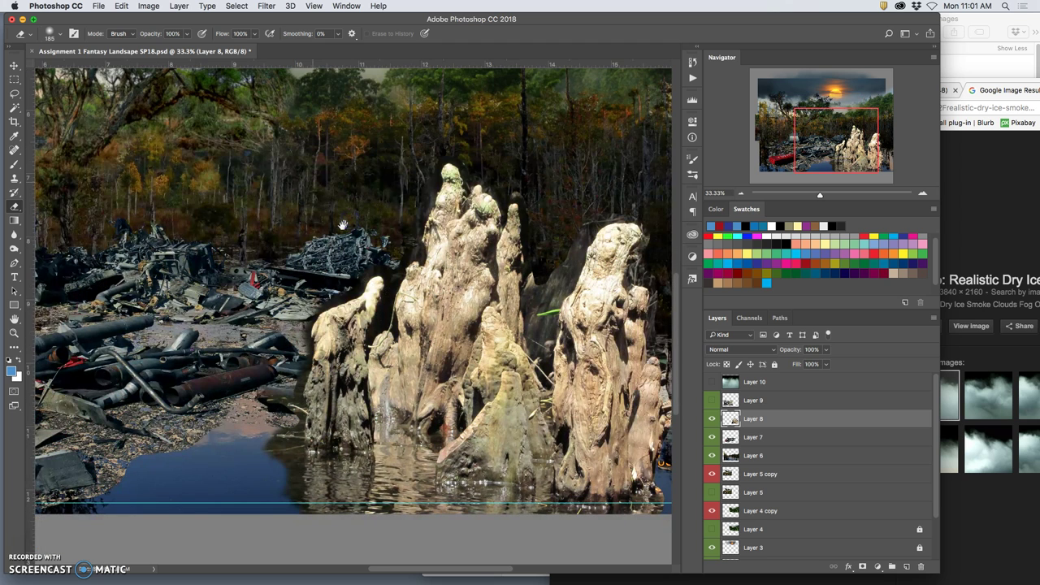
Try selecting the dark background around the stumps with Magic Wand and Lasso, then deselect
click(553, 269)
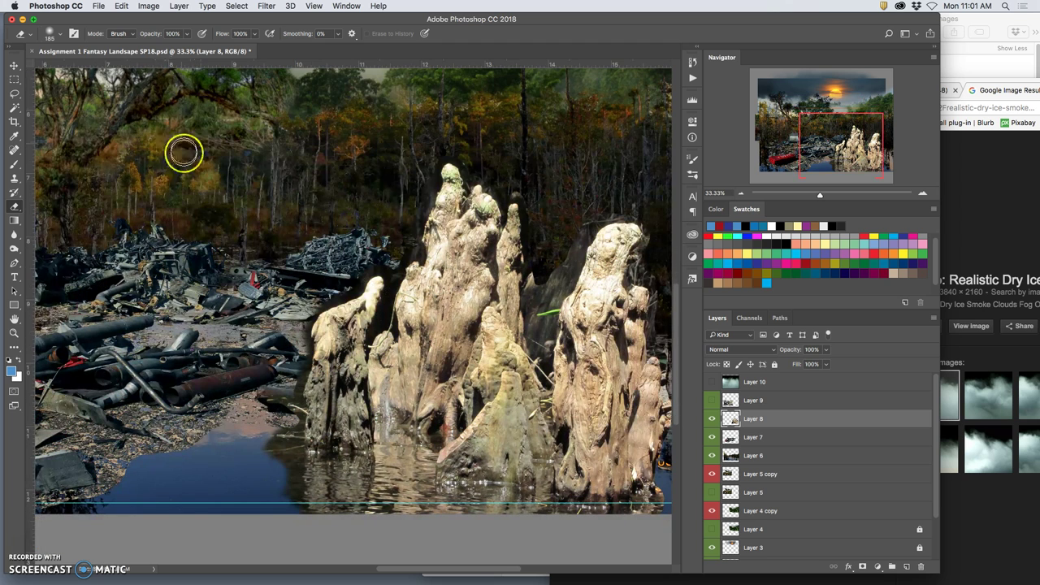
click(15, 107)
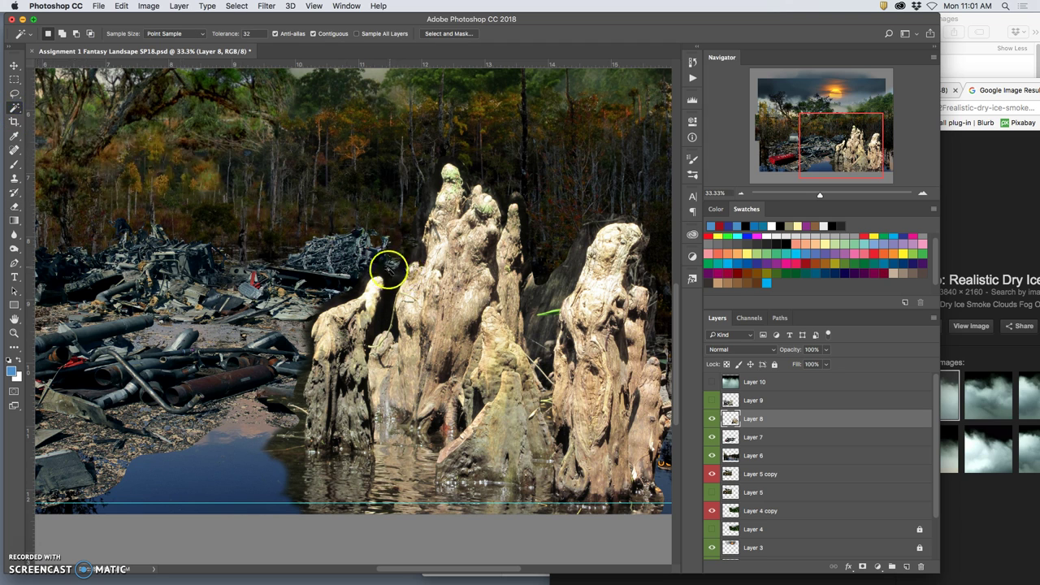
click(385, 277)
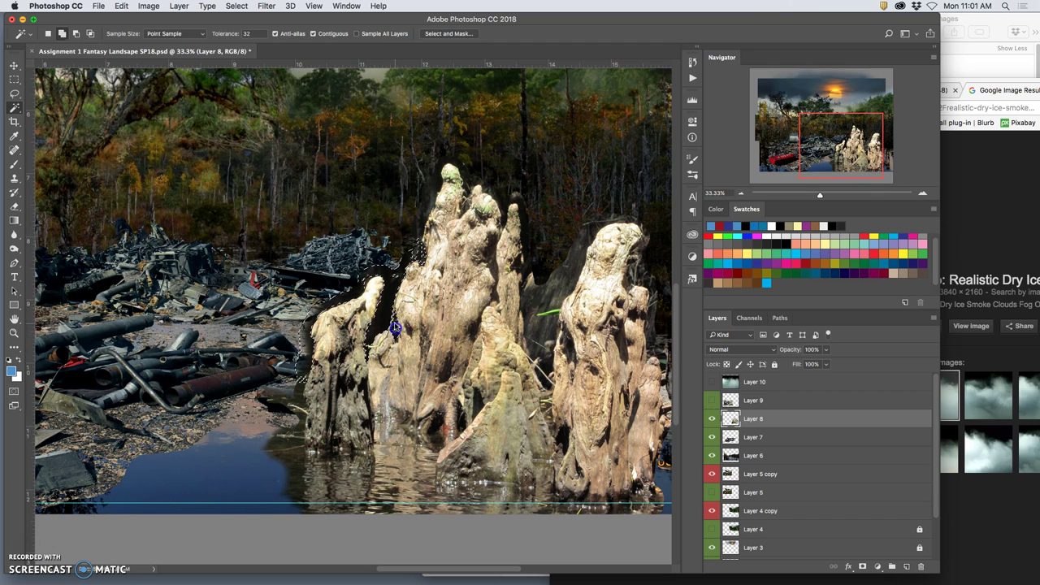
shift+click(439, 185)
shift+click(549, 303)
click(15, 93)
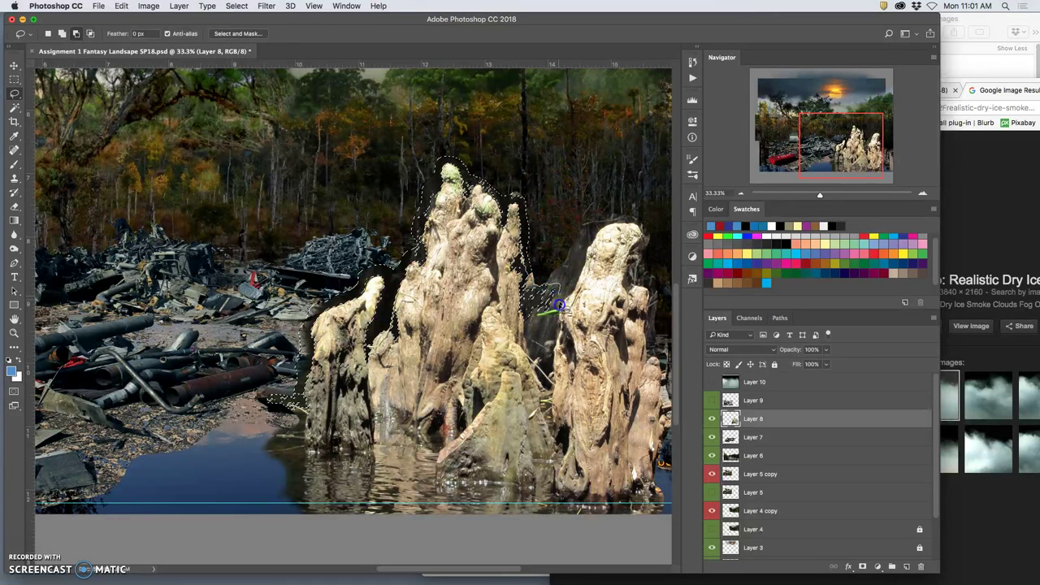
drag(512, 239, 513, 278)
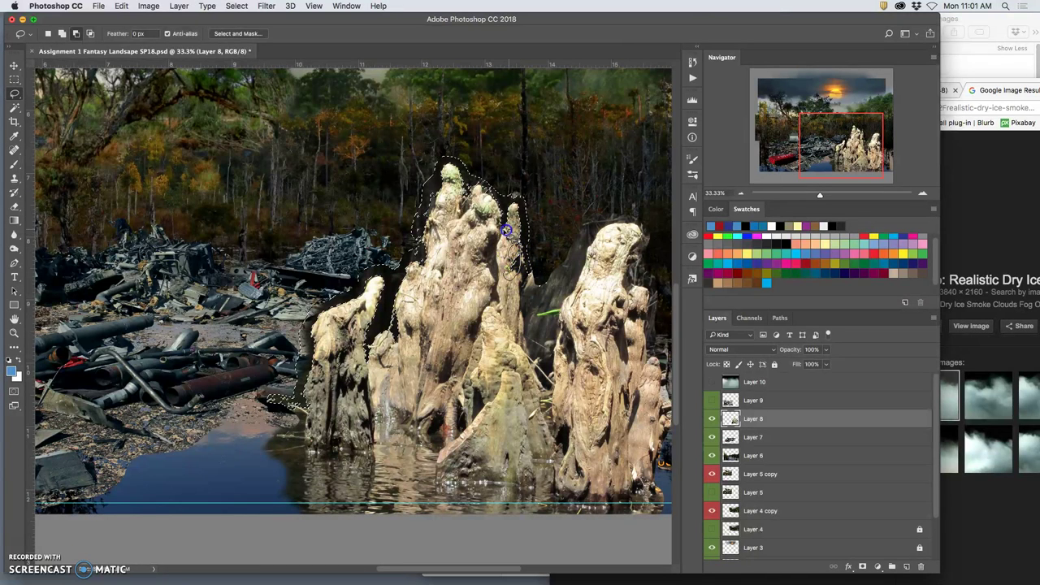
drag(506, 230, 506, 232)
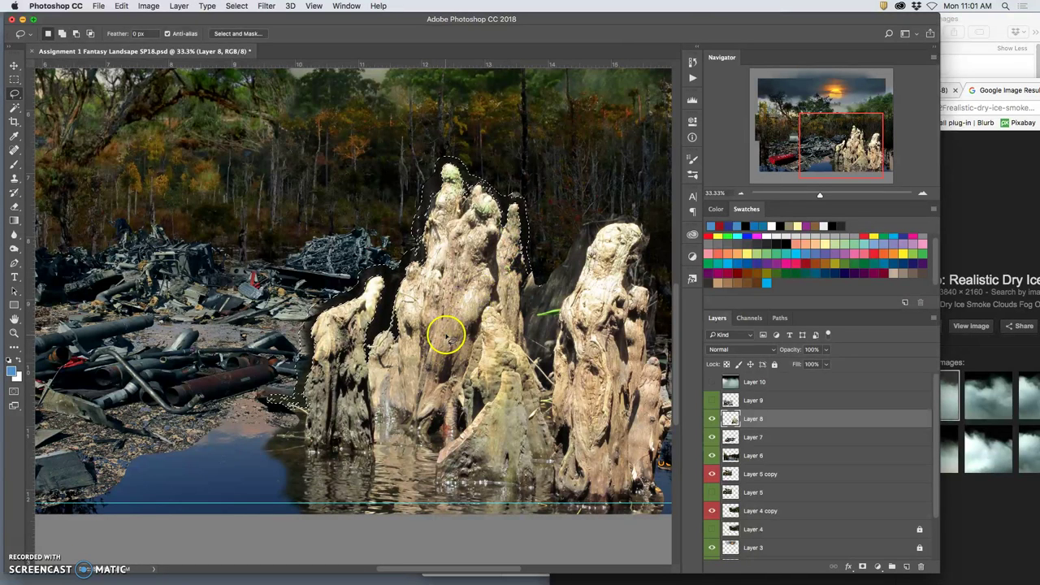
click(447, 336)
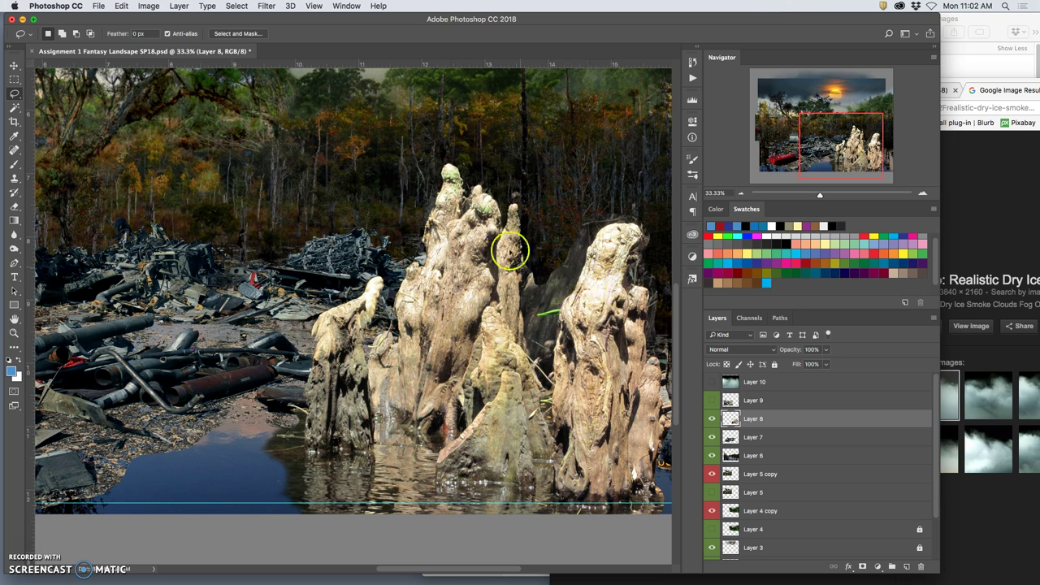
Magic-Wand select the grey patch between the right-hand stumps, delete it, and deselect
click(14, 107)
click(572, 271)
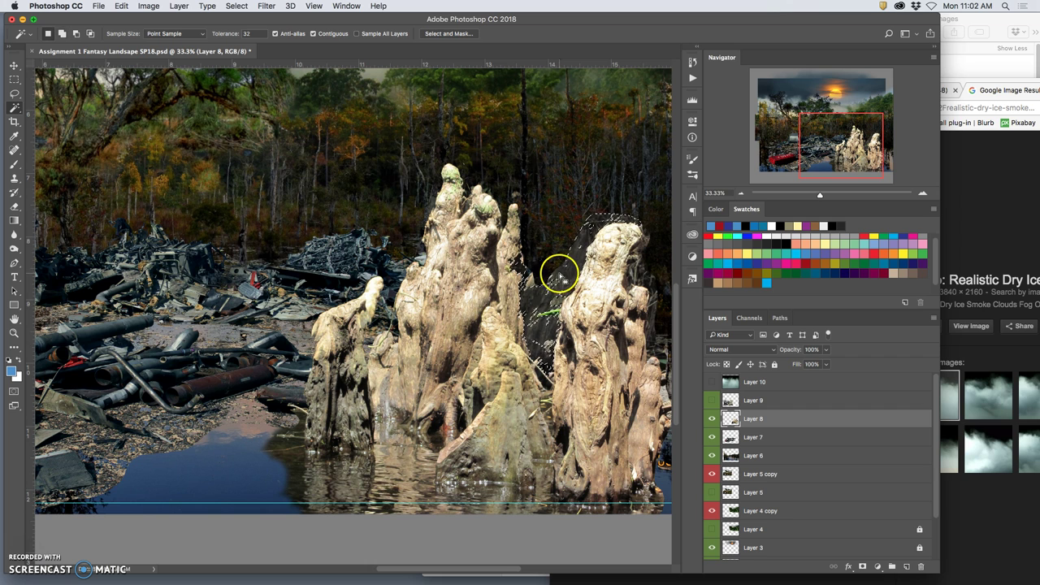
key(Delete)
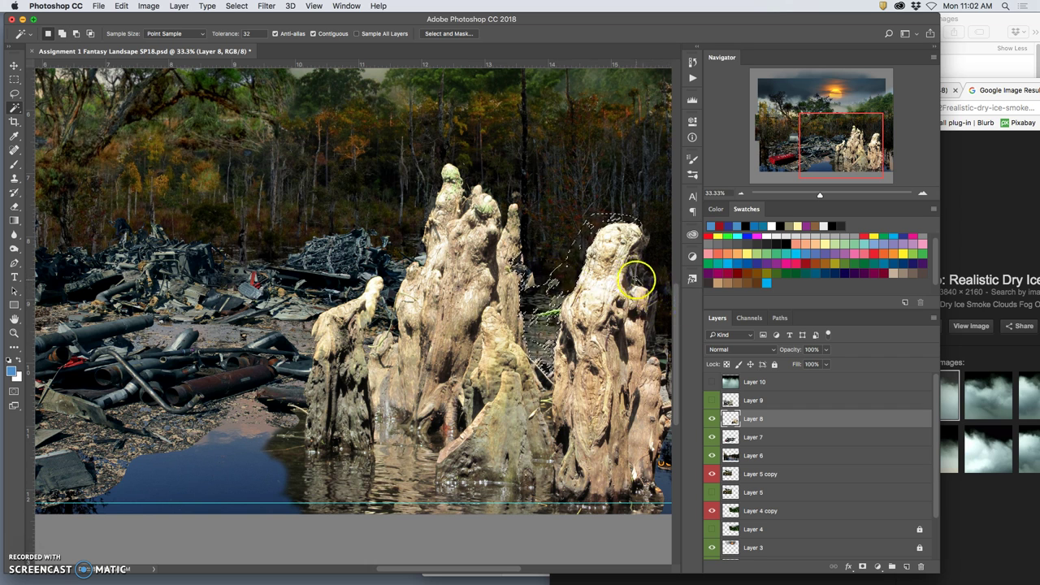
key(super+d)
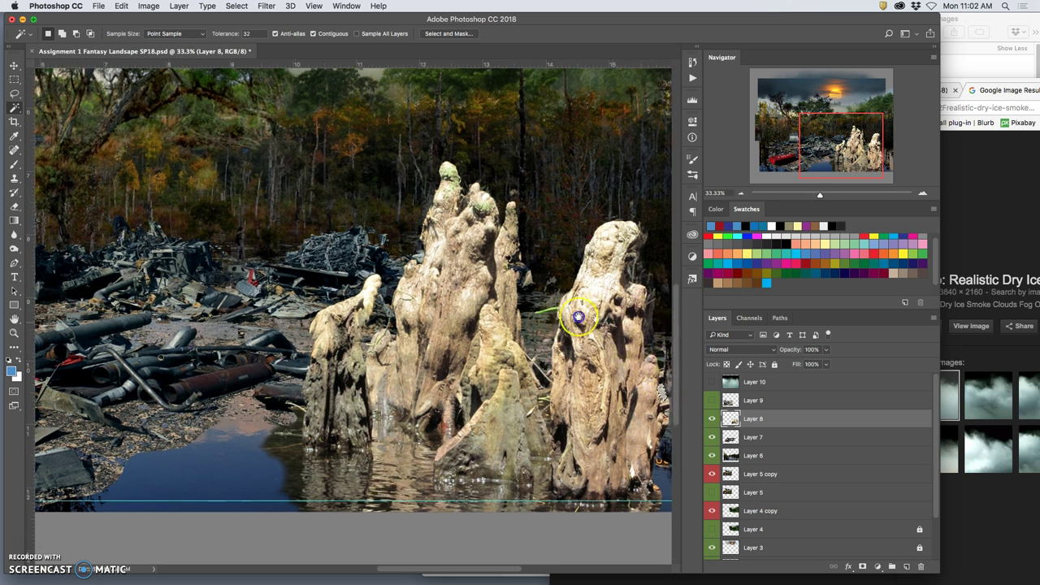
scroll(618, 349, right, 5)
scroll(617, 349, down, 1)
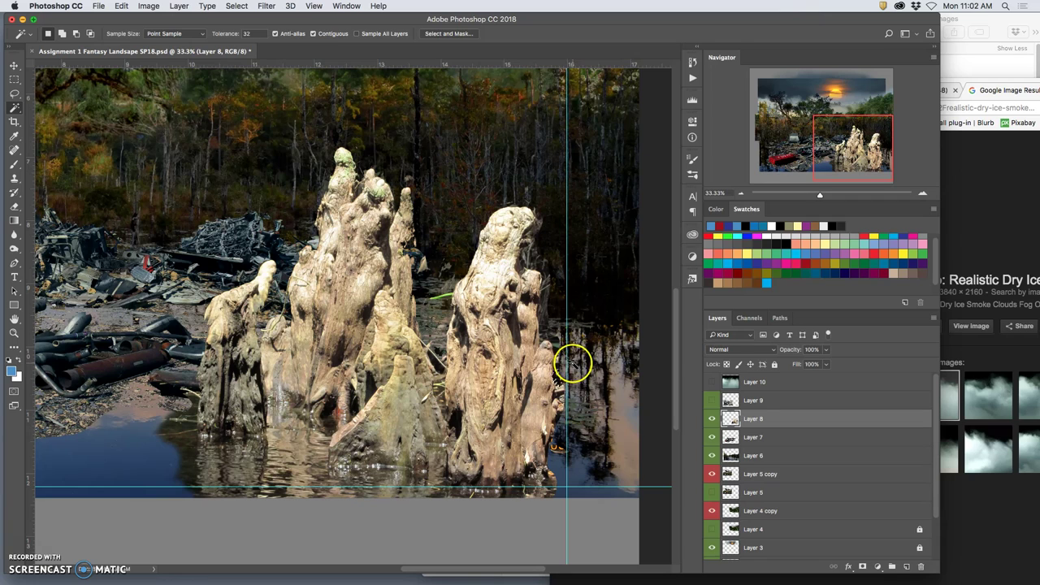
Erase the dark leftover pixels between the stumps on Layer 5 copy
click(14, 65)
click(95, 132)
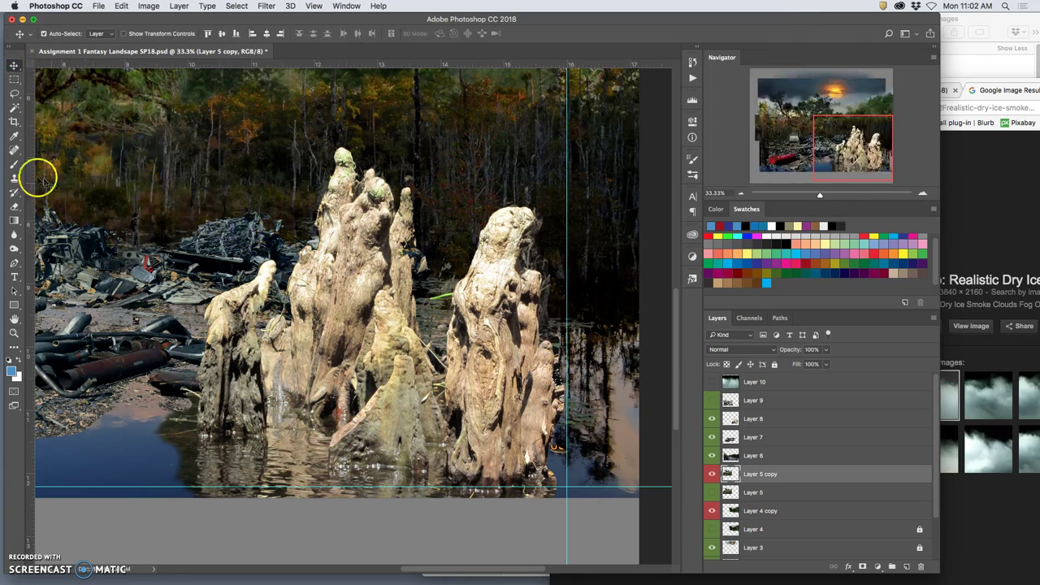
click(14, 205)
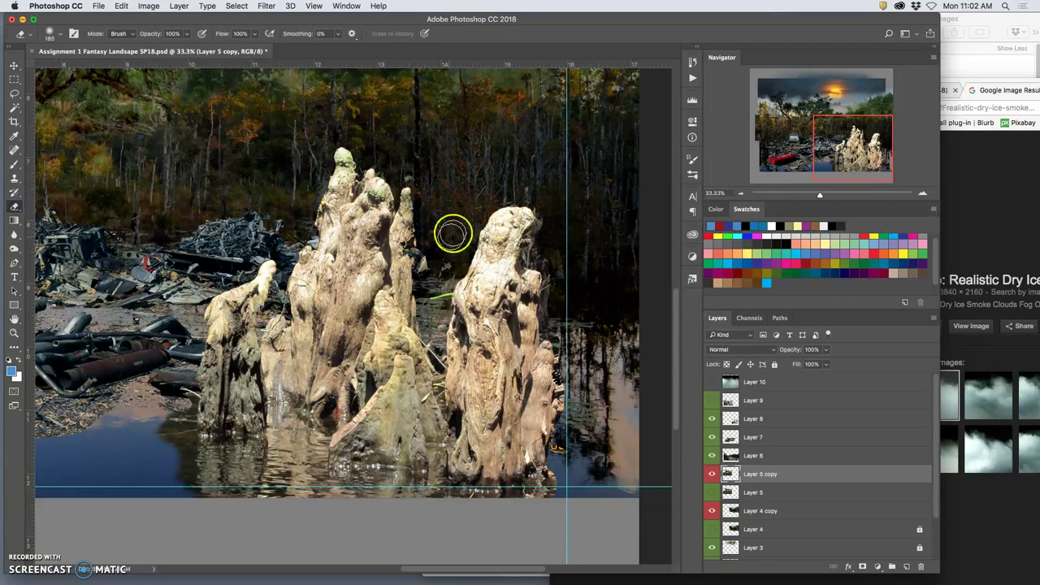
drag(451, 234, 426, 258)
click(425, 258)
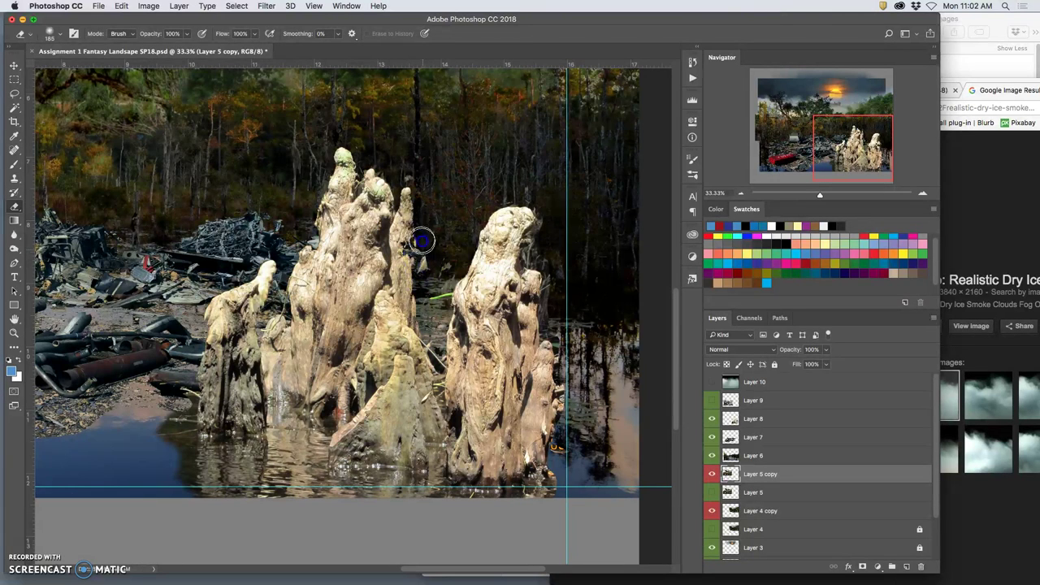
click(615, 396)
click(710, 474)
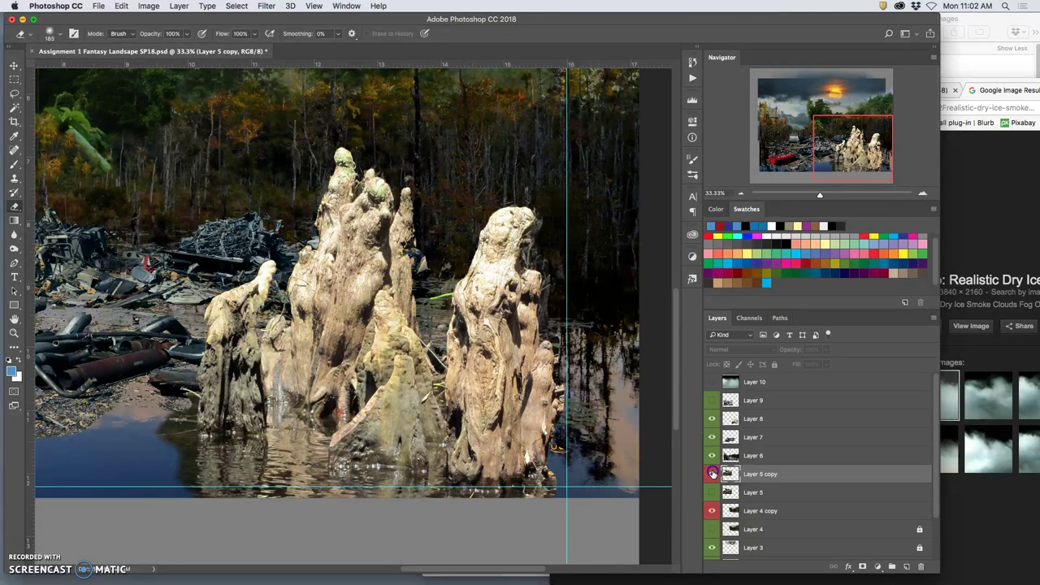
click(712, 473)
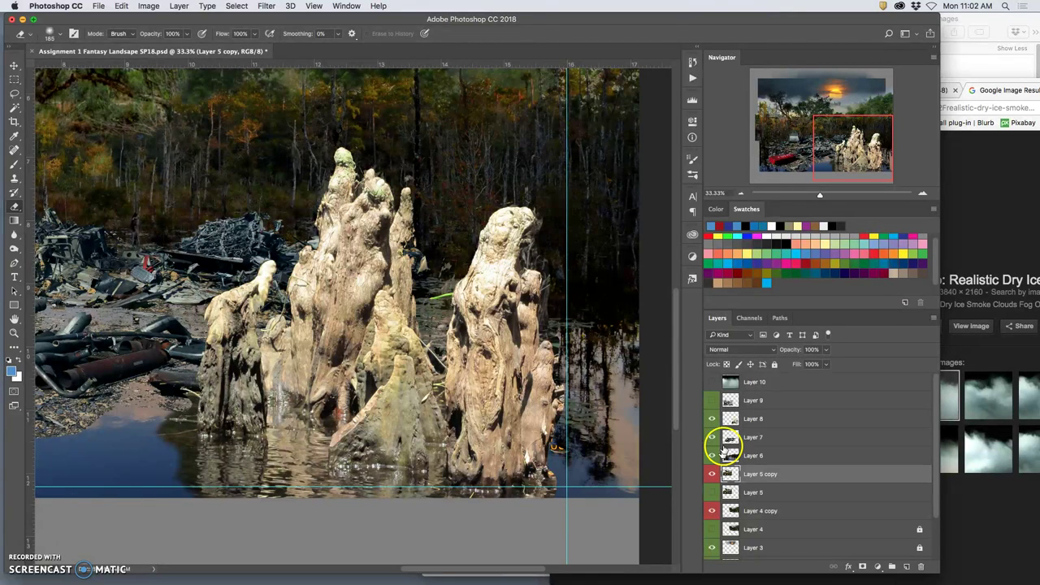
On Layer 8, erase the stray edge along the central stump and the lower-left reflection
click(712, 419)
click(712, 419)
click(751, 420)
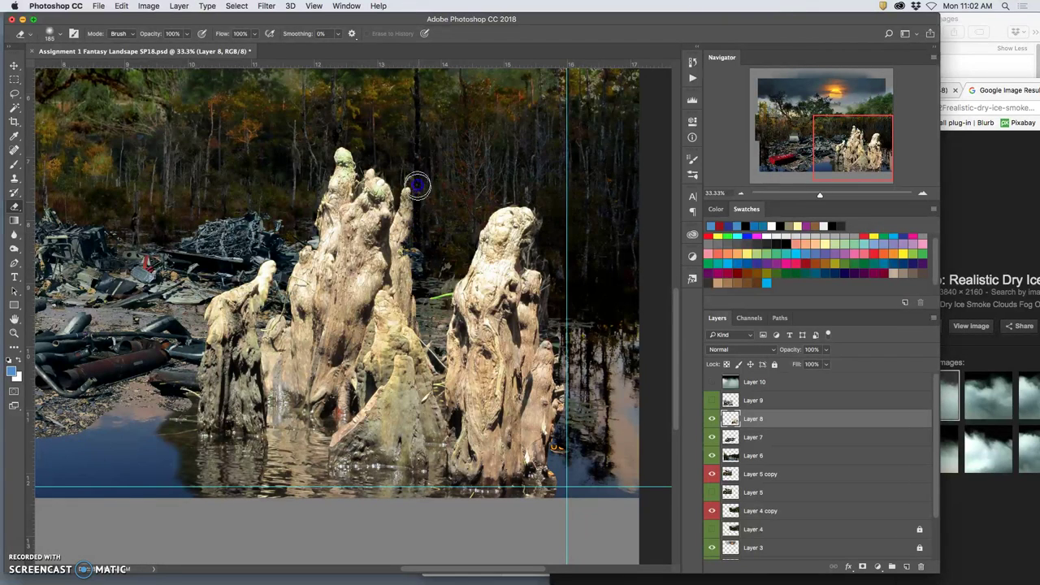
mouse_move(410, 175)
mouse_down()
mouse_move(434, 165)
mouse_move(438, 215)
mouse_move(410, 255)
mouse_up()
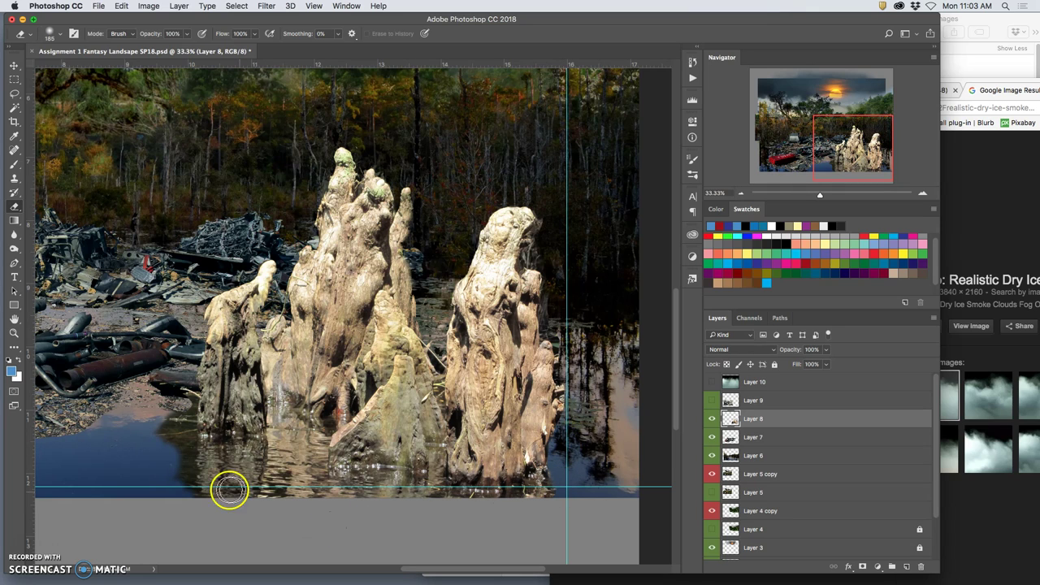
mouse_move(223, 488)
mouse_down()
mouse_move(195, 493)
mouse_move(168, 477)
mouse_move(185, 407)
mouse_up()
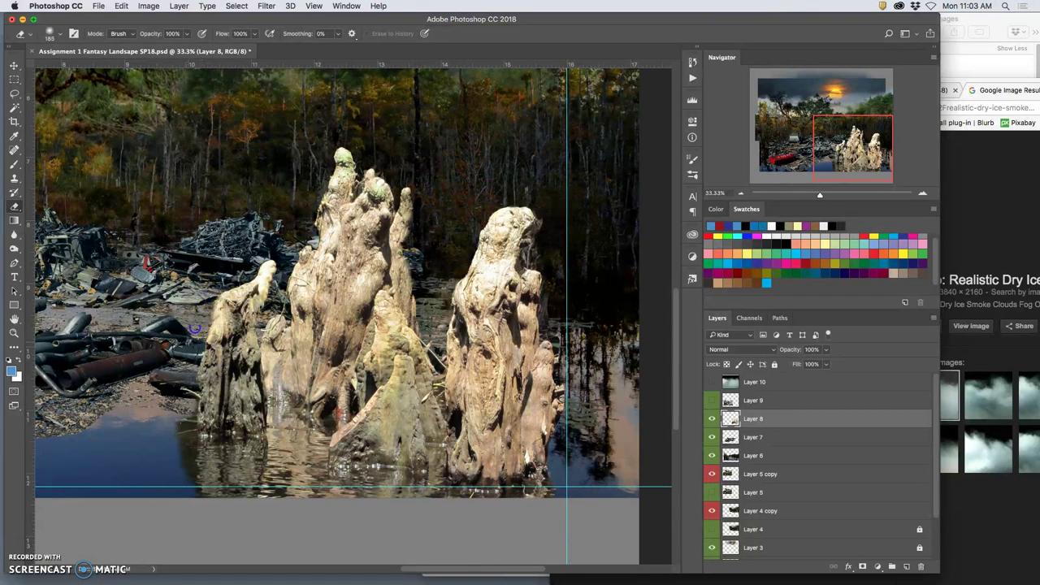
click(13, 94)
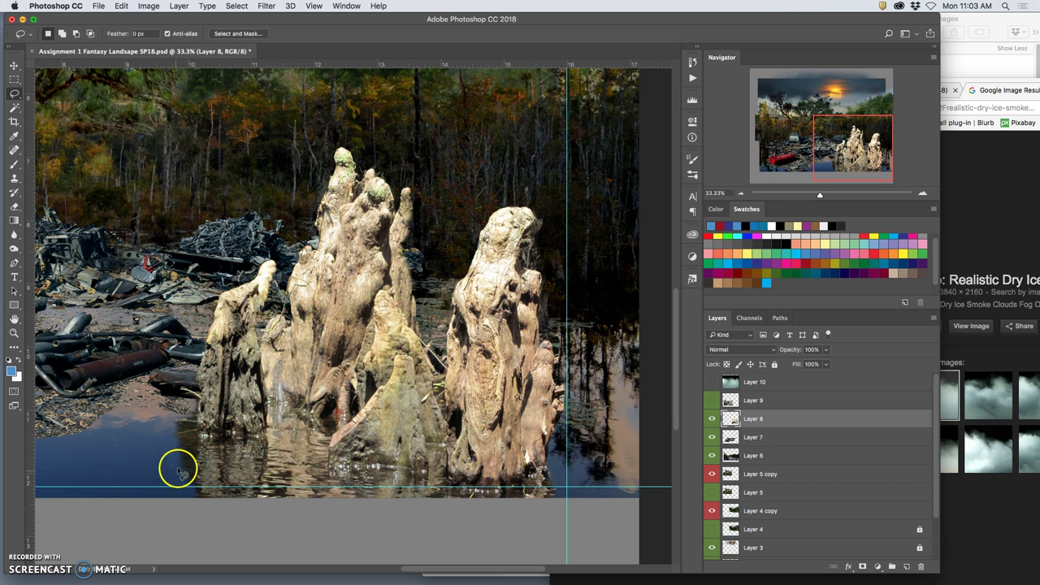
Darken the stumps with Levels: midtones 0.78 and output white lowered to 206
click(149, 6)
mouse_move(163, 35)
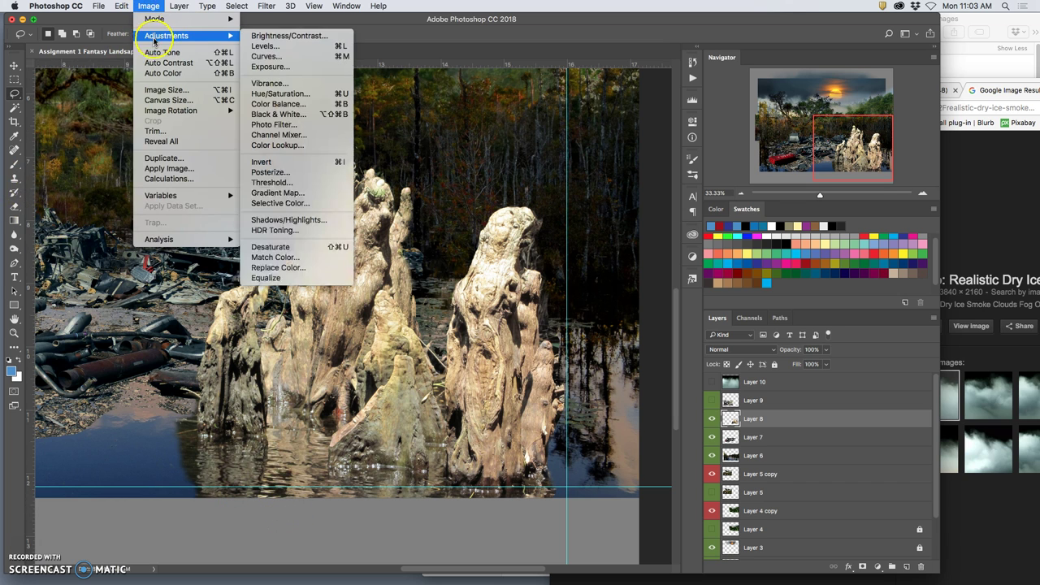
click(268, 44)
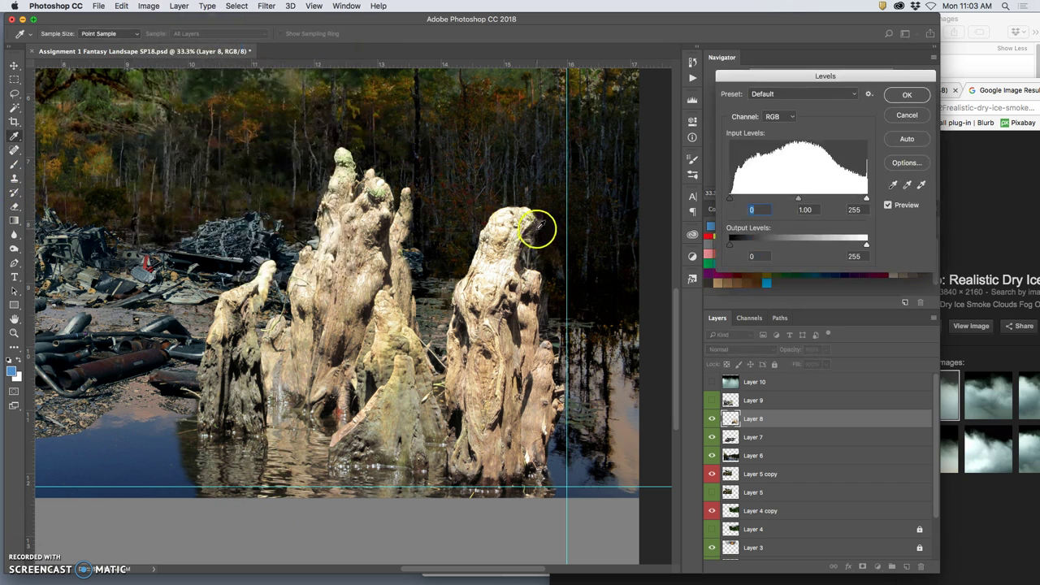
key(super+minus)
key(super+minus)
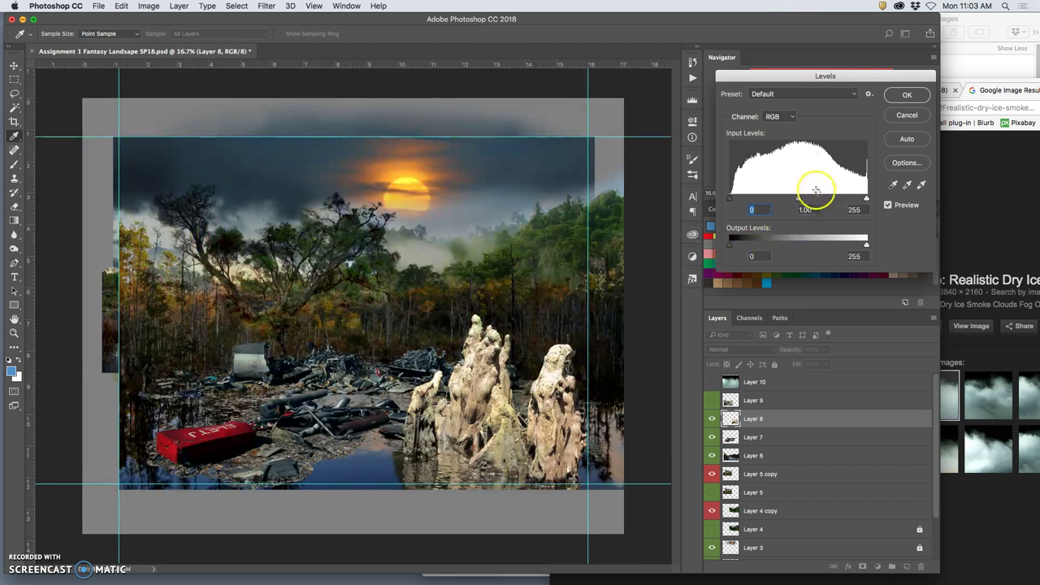
drag(798, 199, 814, 199)
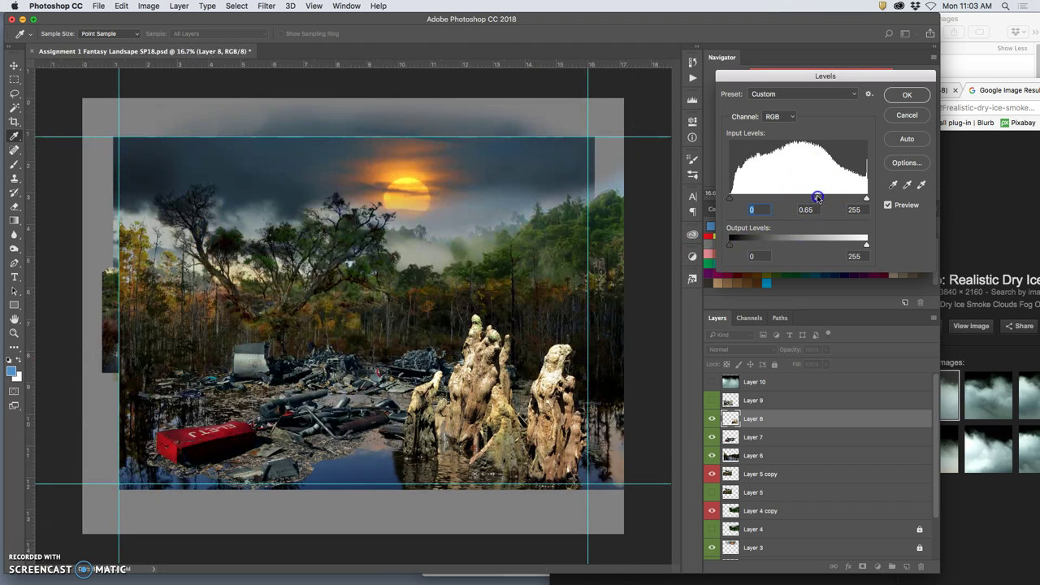
drag(866, 244, 850, 246)
drag(813, 198, 866, 199)
drag(850, 244, 842, 246)
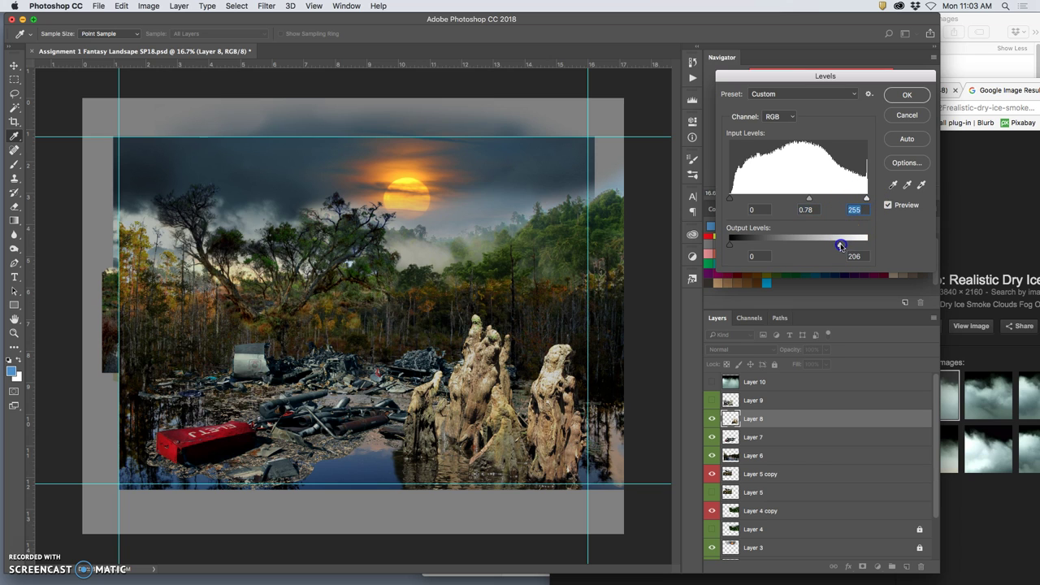
click(907, 94)
key(l)
click(284, 122)
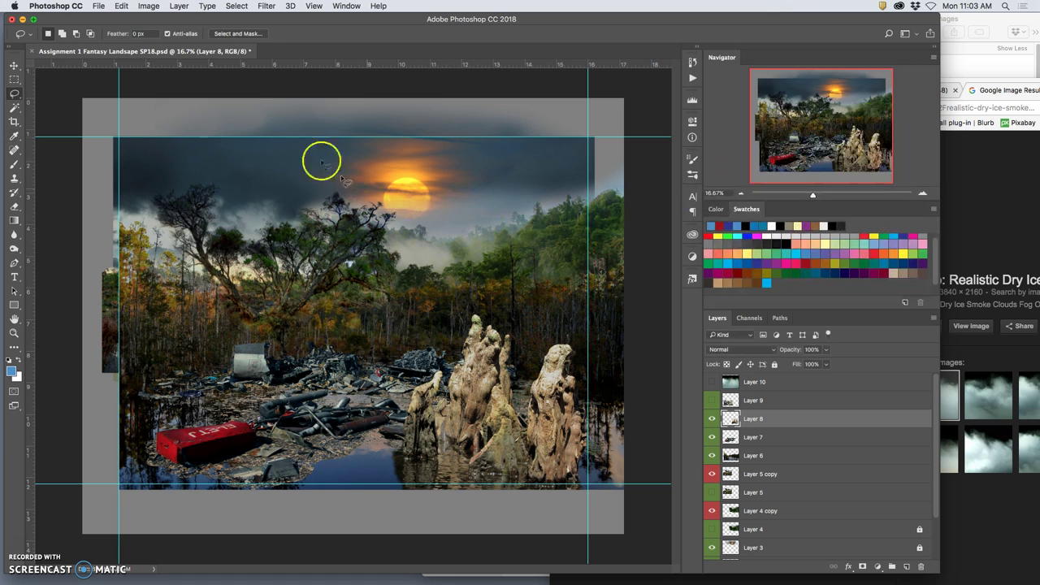
click(147, 5)
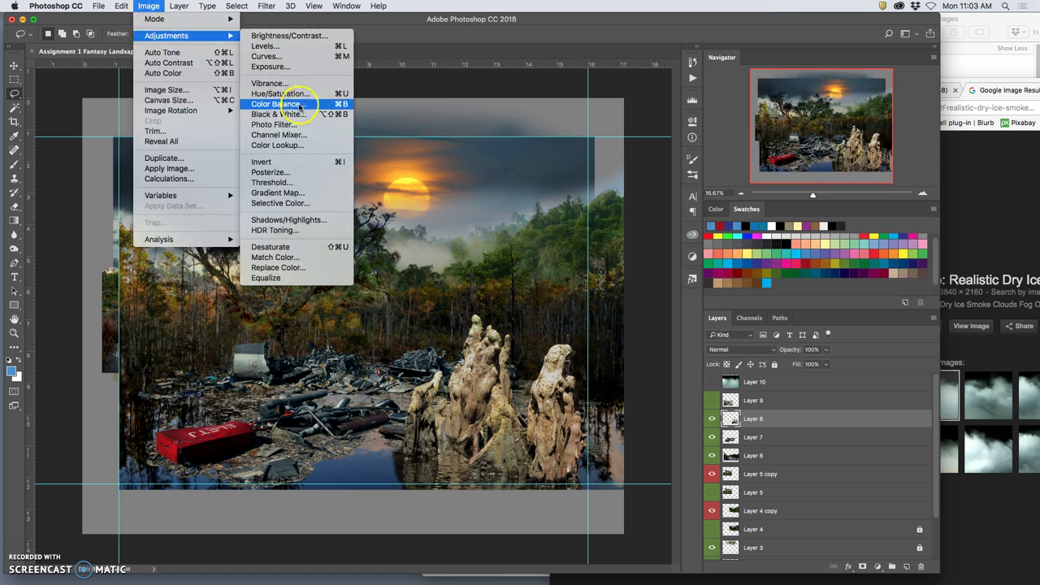
In Color Balance, push the stumps' midtones toward blue and shadows toward blue with slight green
click(578, 195)
drag(781, 134, 777, 112)
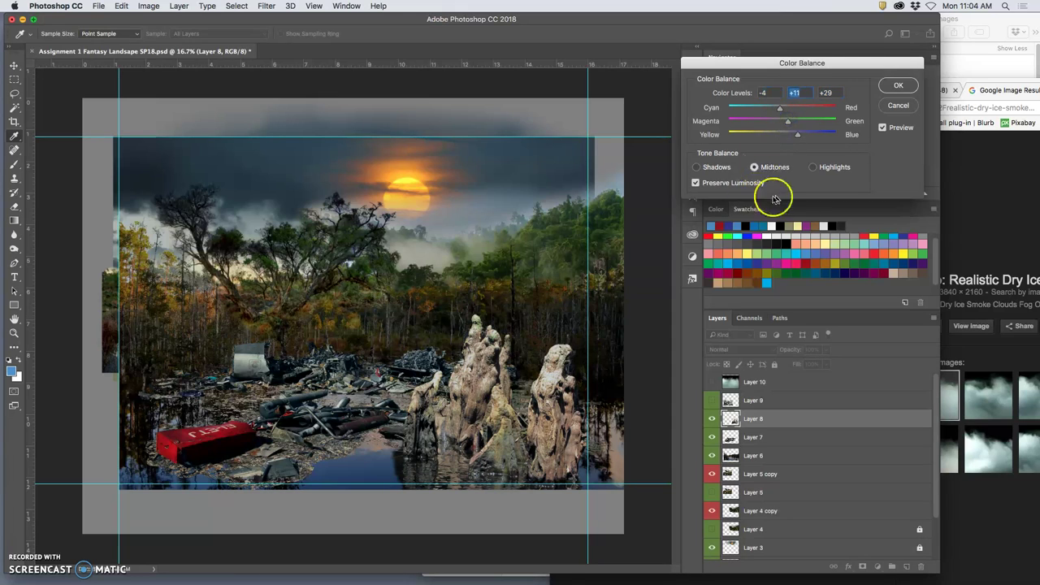
click(698, 168)
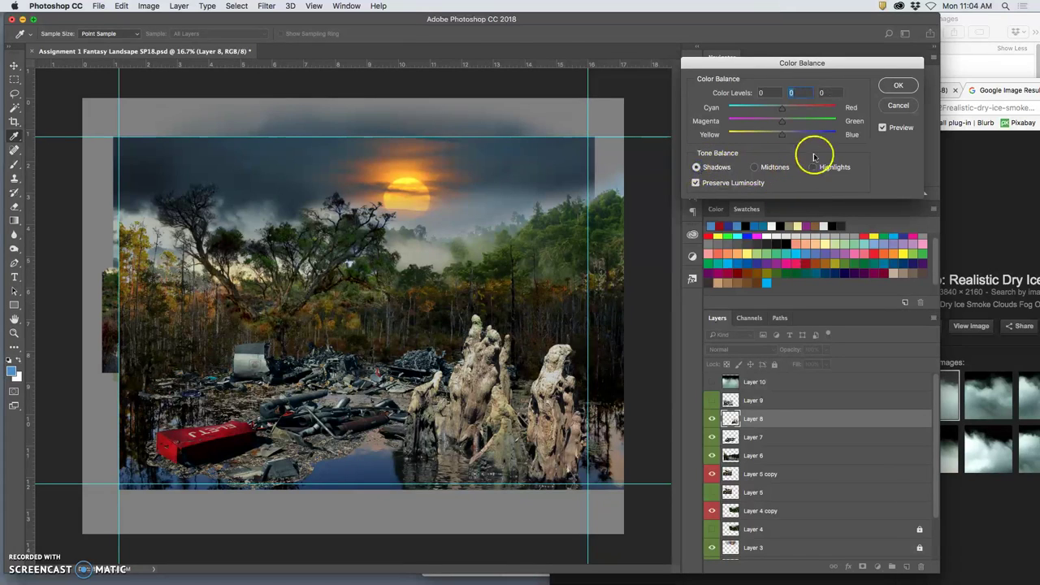
drag(785, 138, 792, 110)
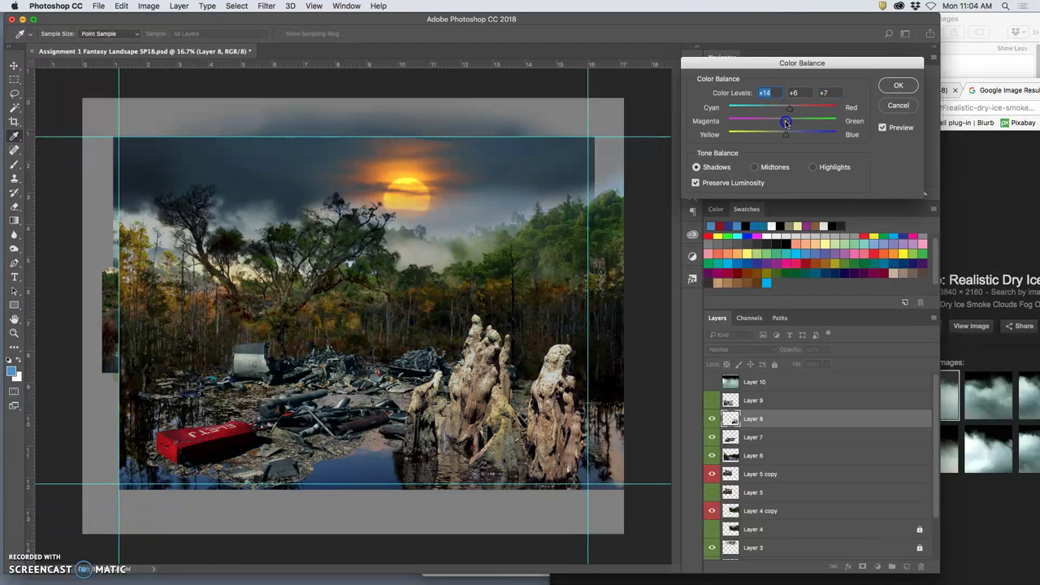
drag(785, 123, 787, 122)
Set the Color Balance highlights to -7, +2, +20 and apply it
click(811, 168)
drag(783, 134, 792, 136)
drag(793, 138, 794, 135)
drag(782, 108, 784, 112)
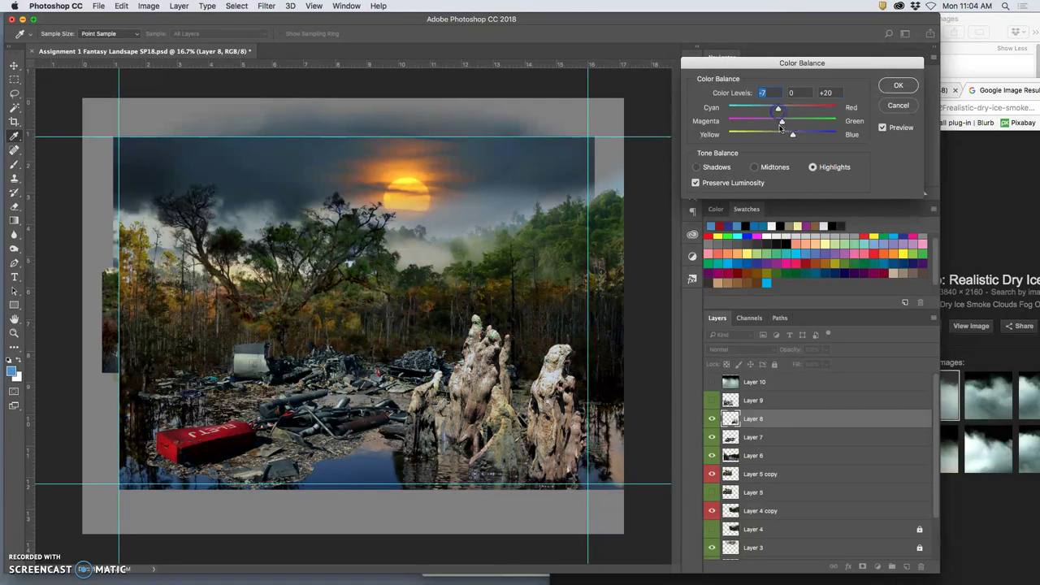
drag(782, 124, 785, 122)
key(Return)
key(l)
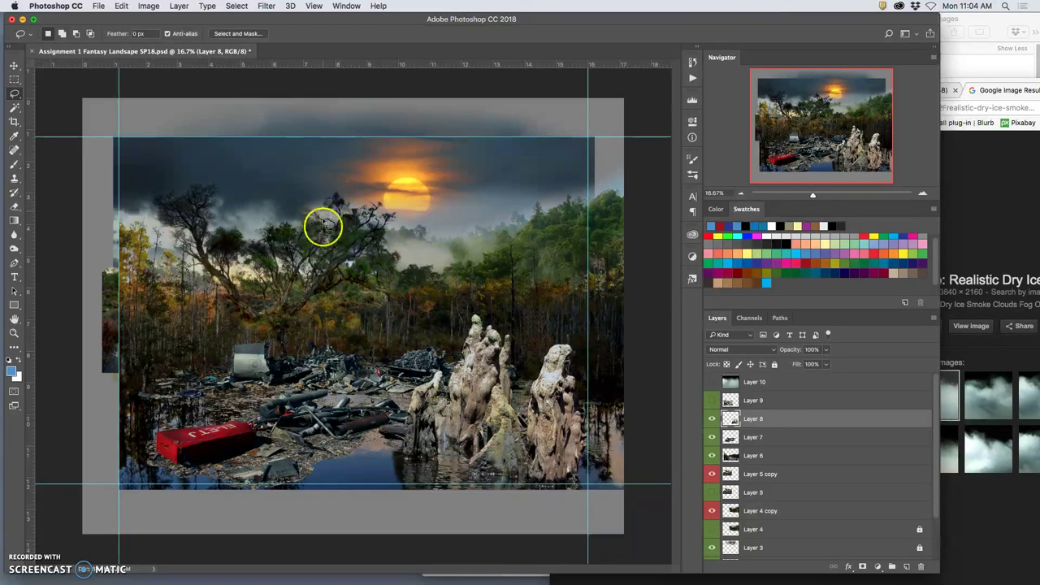
Apply a second Levels pass to the stumps with output range 8–239 and a slight midtone nudge
click(154, 8)
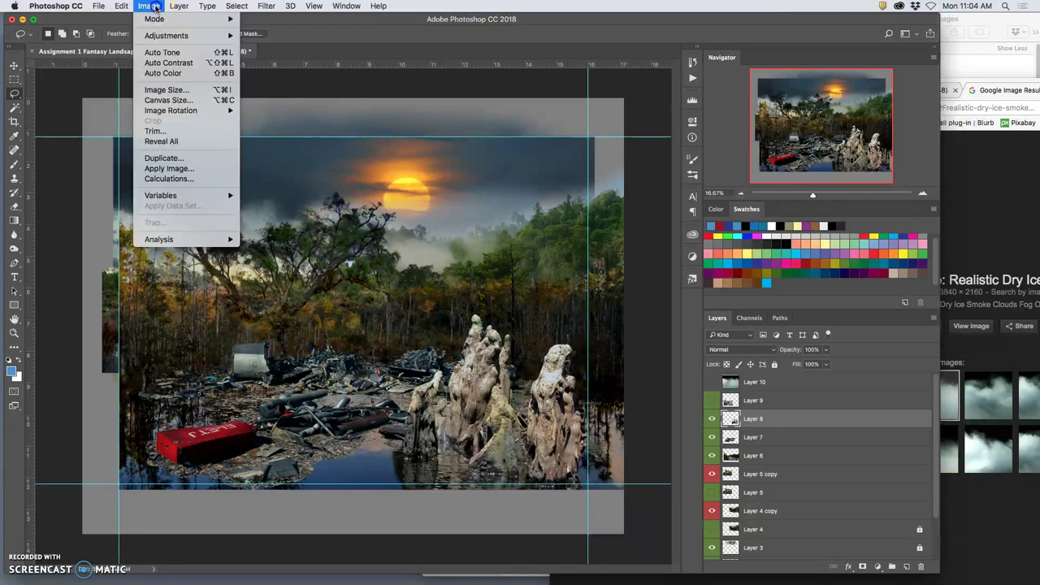
mouse_move(162, 30)
click(261, 44)
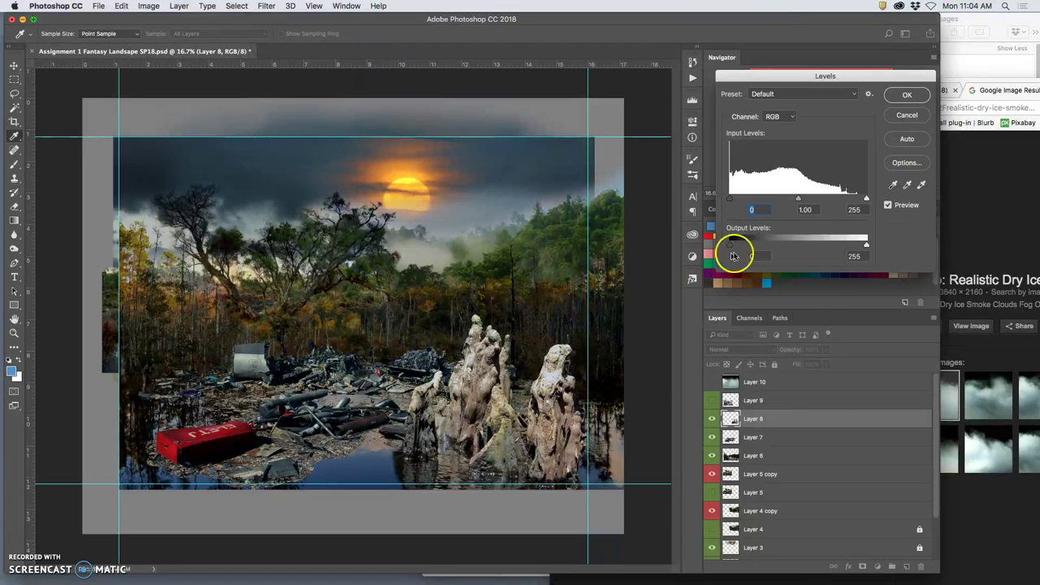
mouse_move(860, 246)
mouse_down()
mouse_move(849, 246)
mouse_move(859, 246)
mouse_up()
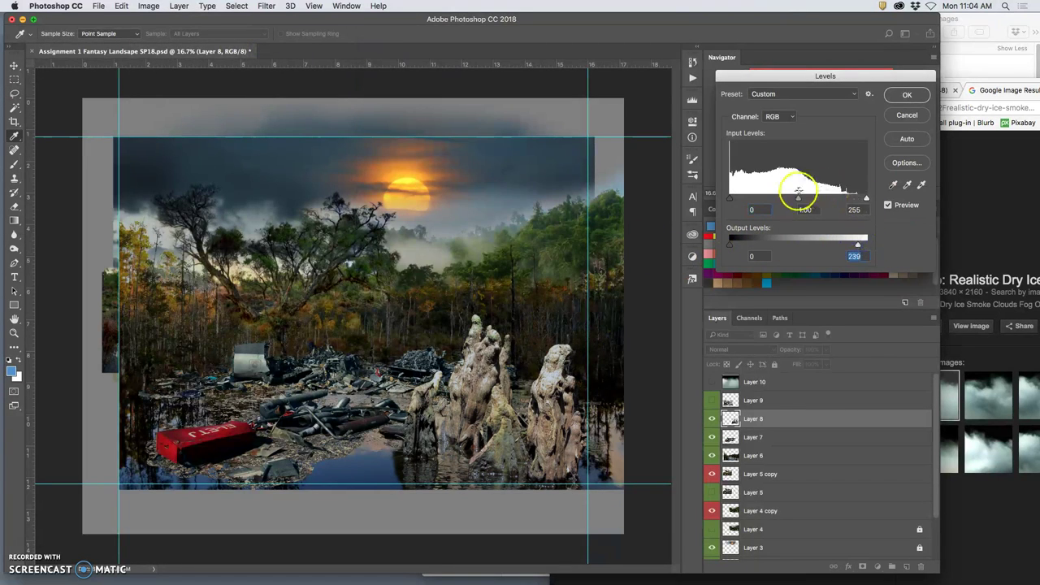
mouse_move(729, 201)
mouse_down()
mouse_move(745, 198)
mouse_move(731, 199)
mouse_up()
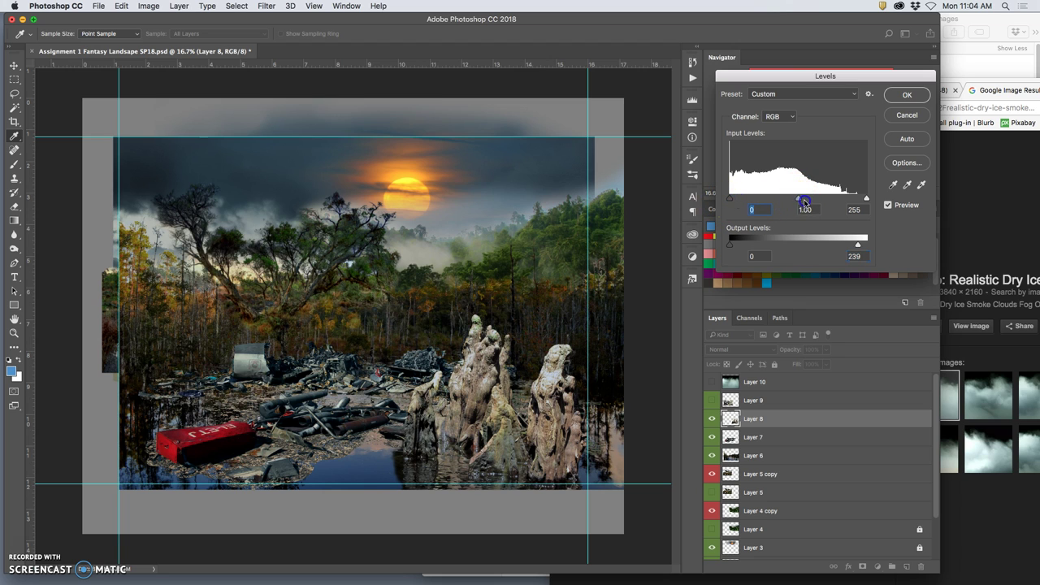
drag(729, 244, 736, 245)
drag(799, 203, 801, 203)
click(900, 95)
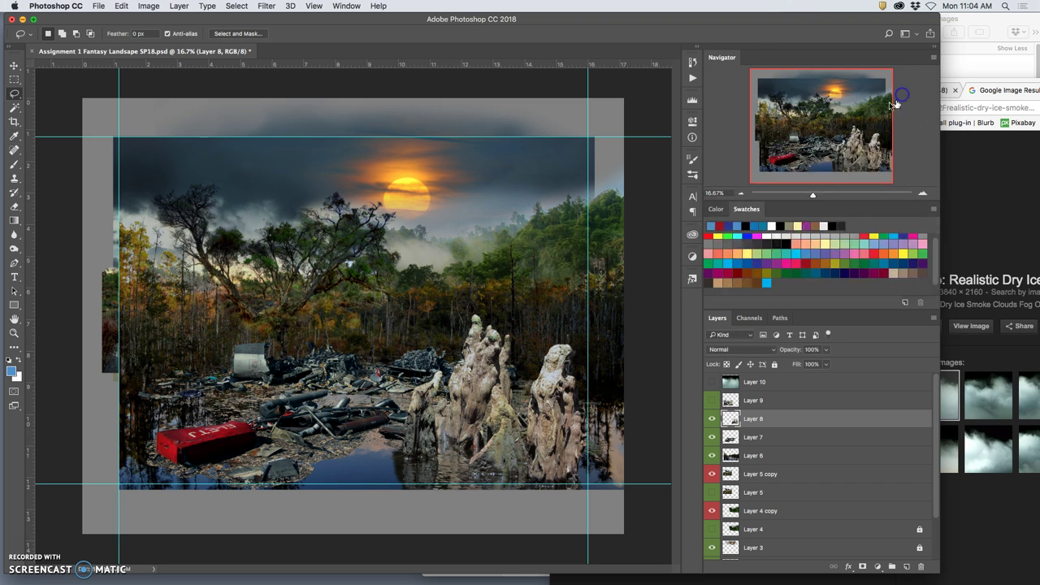
Apply Hue/Saturation with Hue -5 and Saturation -23 to the stumps, then undo it
click(149, 5)
mouse_move(171, 32)
click(284, 95)
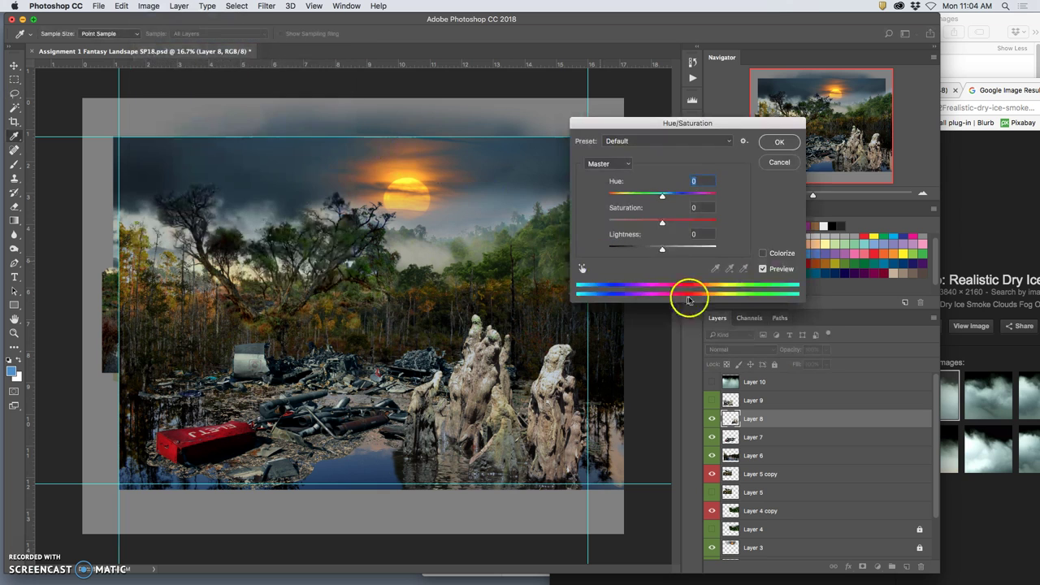
click(663, 223)
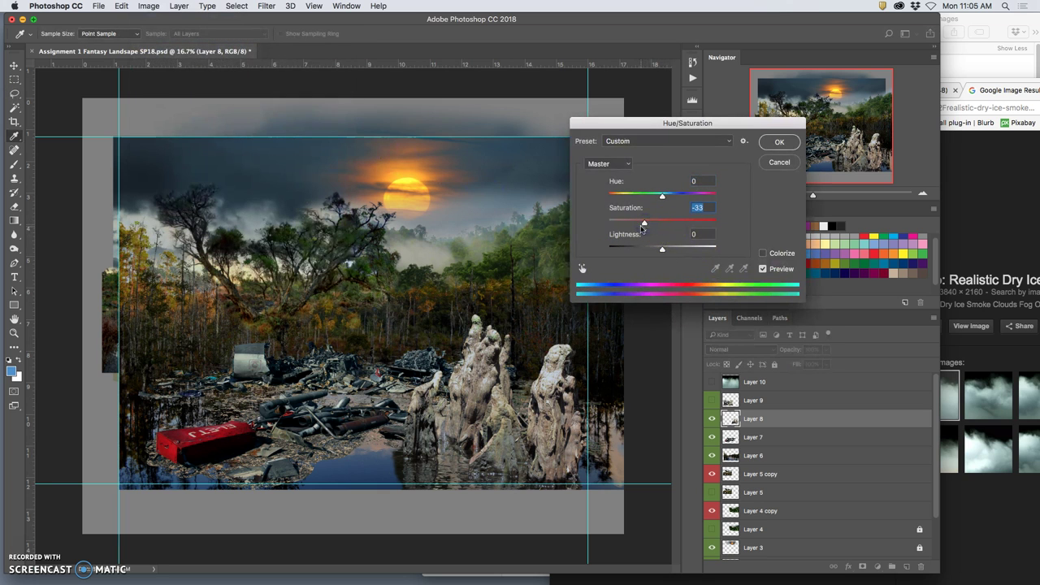
mouse_move(647, 225)
mouse_down()
mouse_move(686, 225)
mouse_move(630, 227)
mouse_up()
mouse_move(663, 195)
mouse_down()
mouse_move(616, 199)
mouse_move(673, 197)
mouse_move(658, 197)
mouse_up()
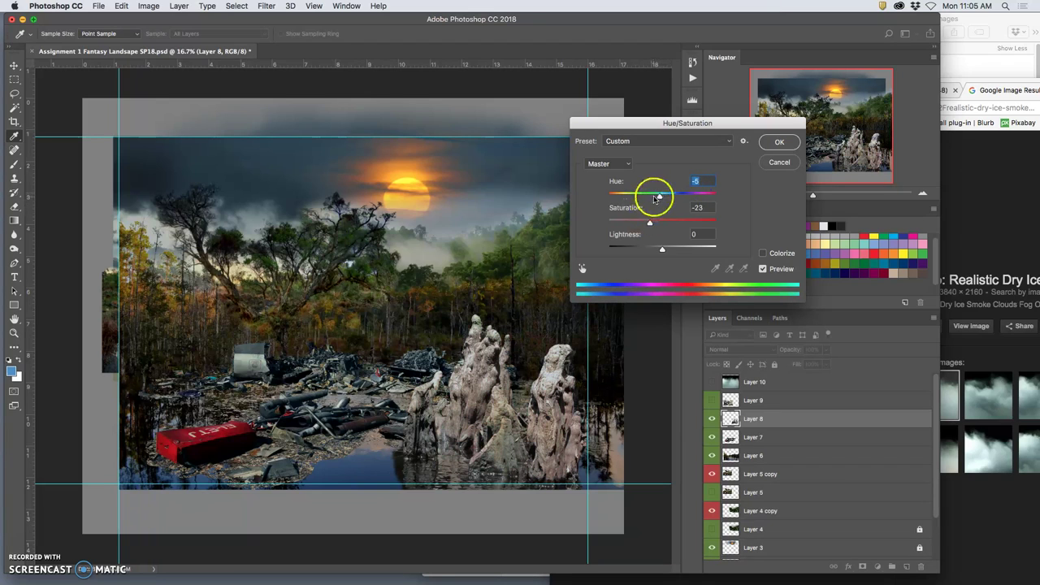
click(779, 162)
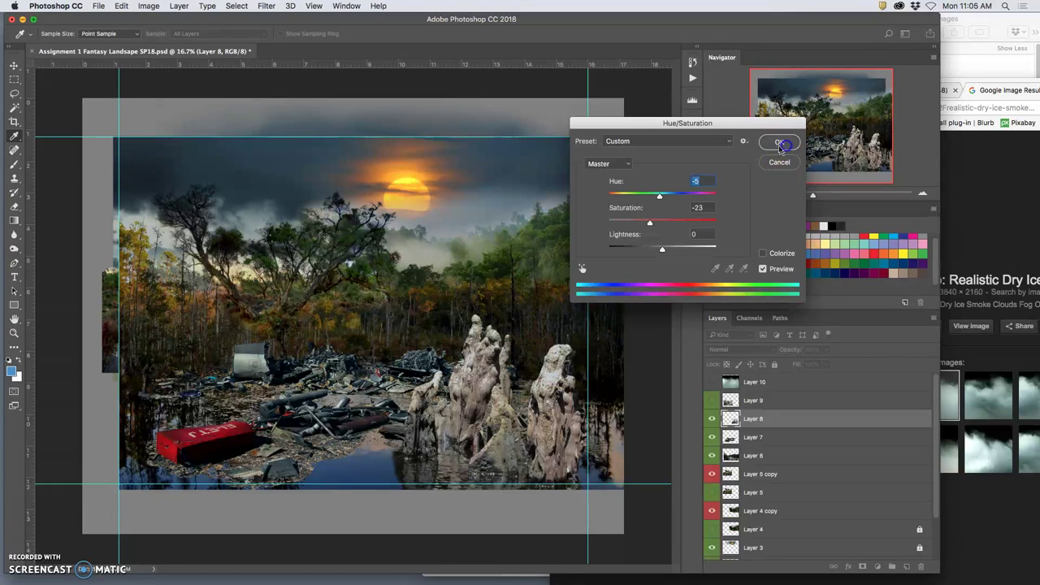
click(780, 144)
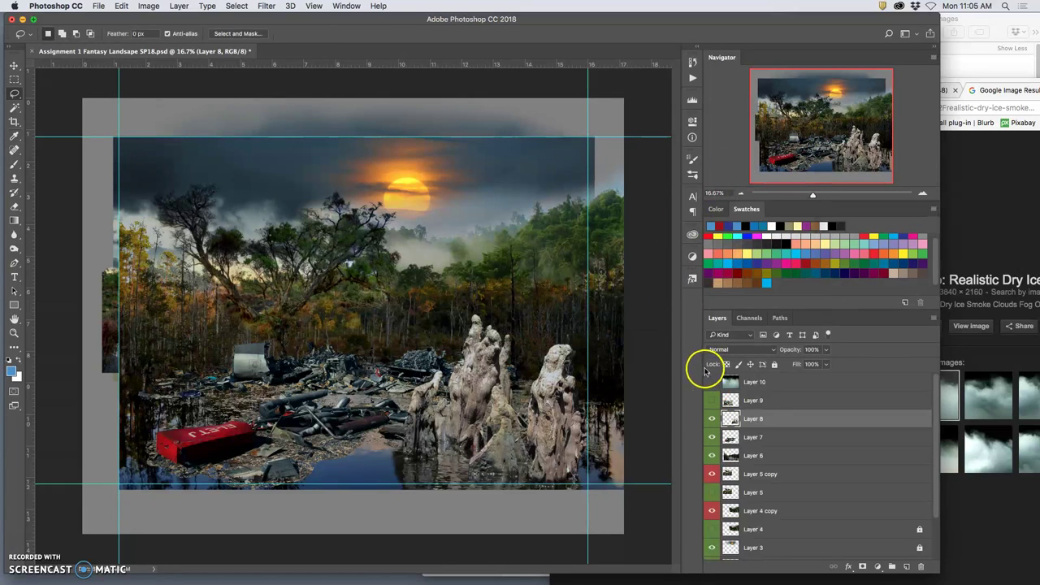
key(ctrl+z)
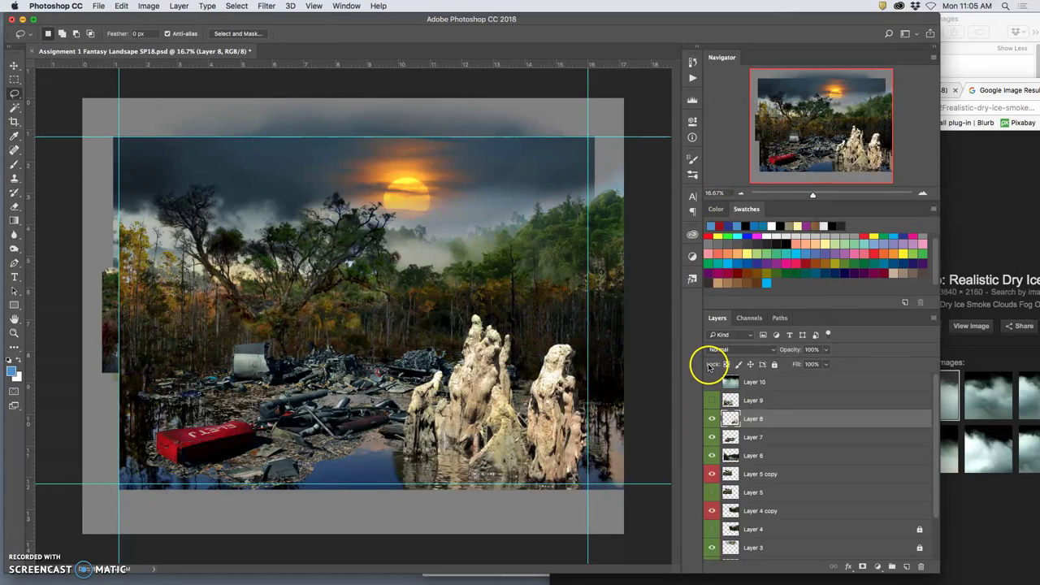
Revert to the last Levels state in History, restoring the Levels and Color Balance corrections
click(693, 62)
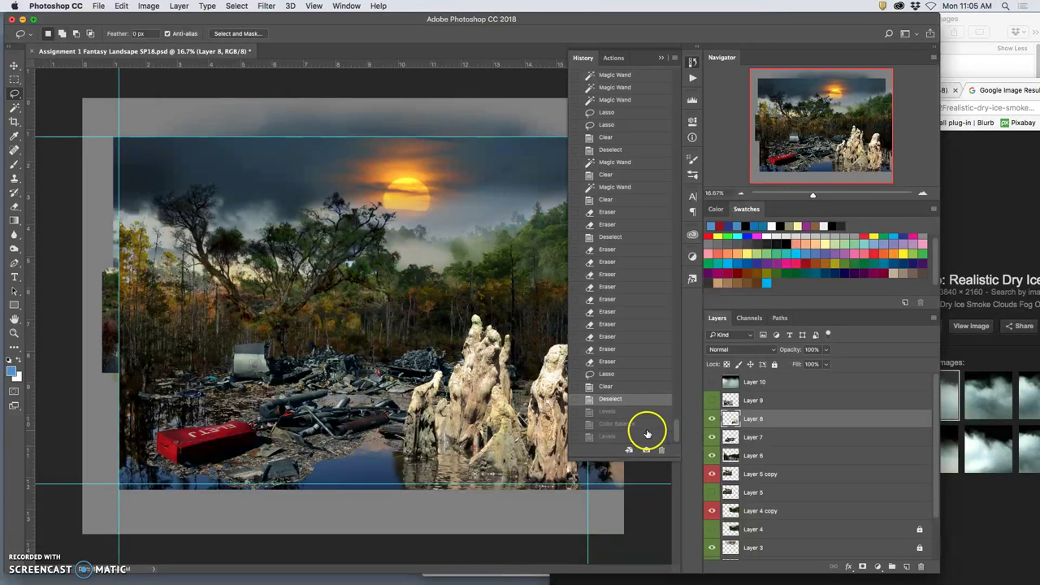
click(623, 438)
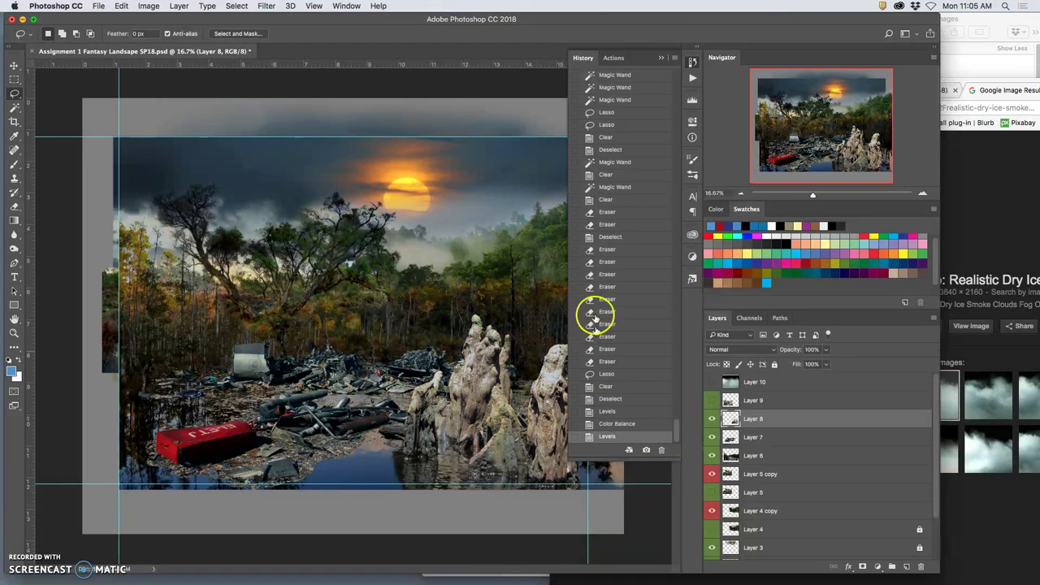
click(663, 58)
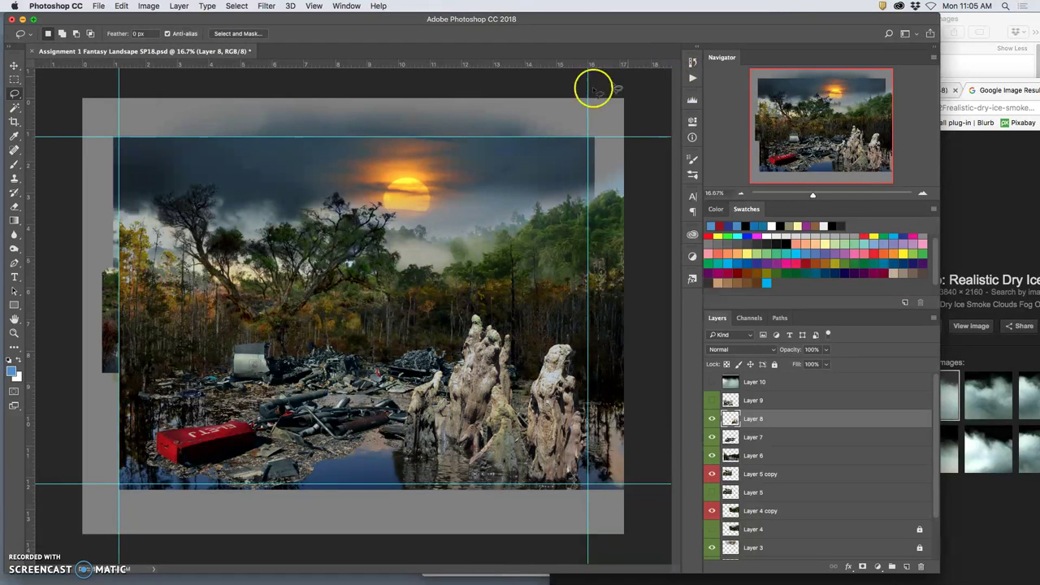
Apply a gentle Hue/Saturation tweak to the stumps, saturation near -11
click(152, 6)
click(556, 239)
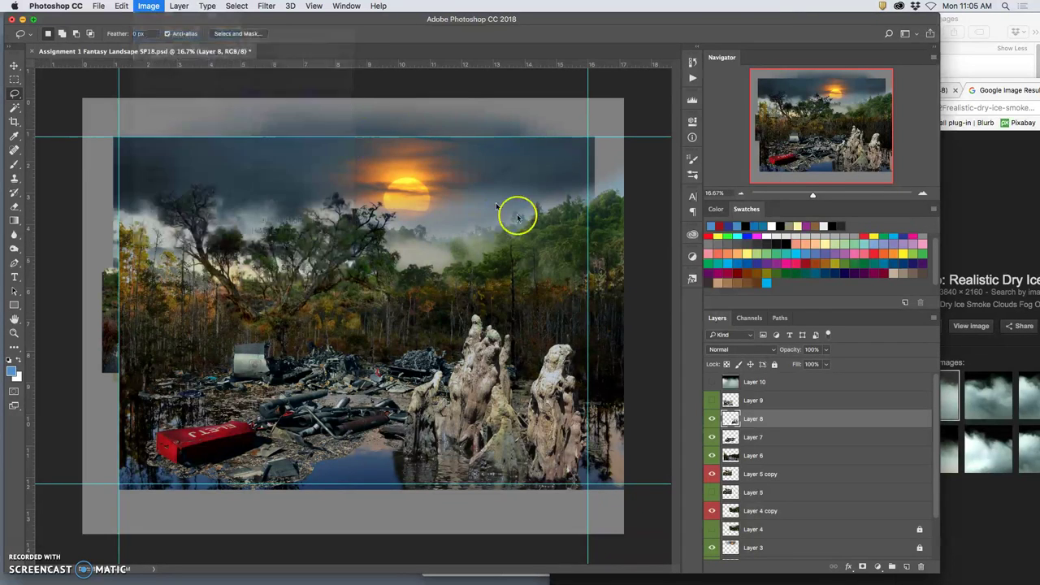
drag(663, 220, 664, 224)
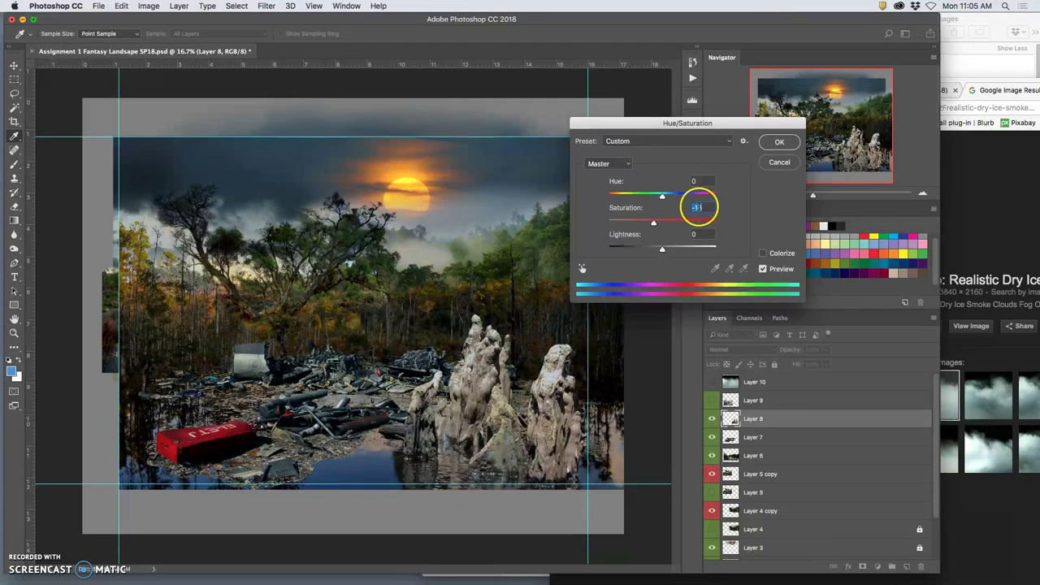
click(778, 144)
key(l)
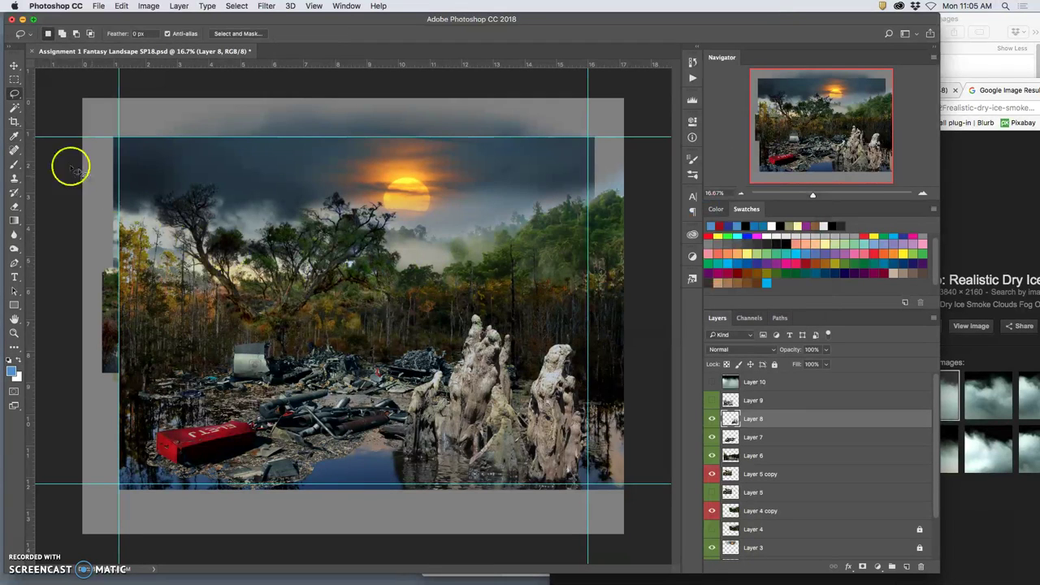
Erase the stumps' base along the water's bottom with a 72% opacity, soft 412 px Eraser
click(14, 207)
click(187, 34)
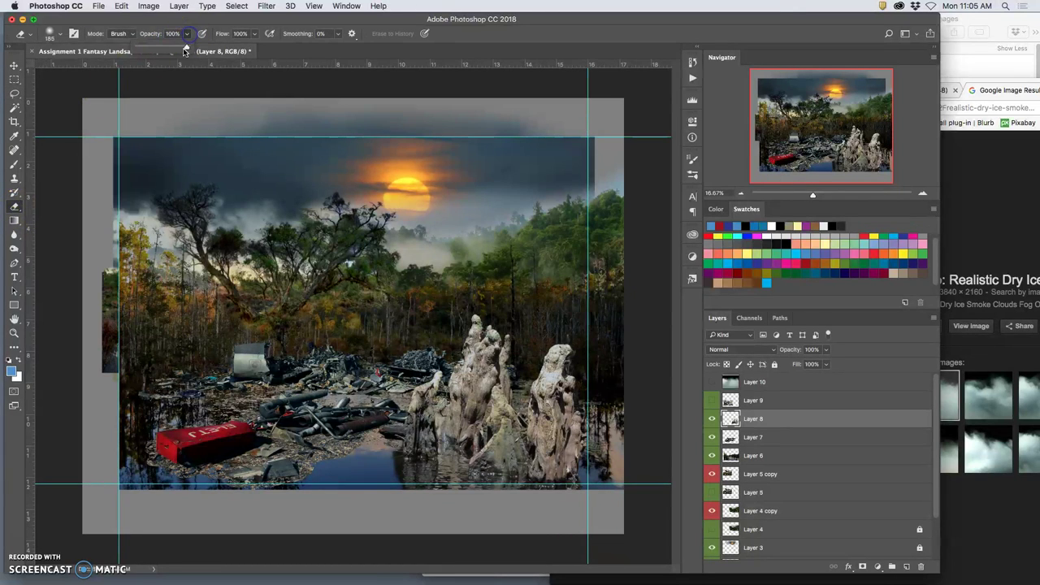
click(59, 34)
drag(107, 65, 122, 68)
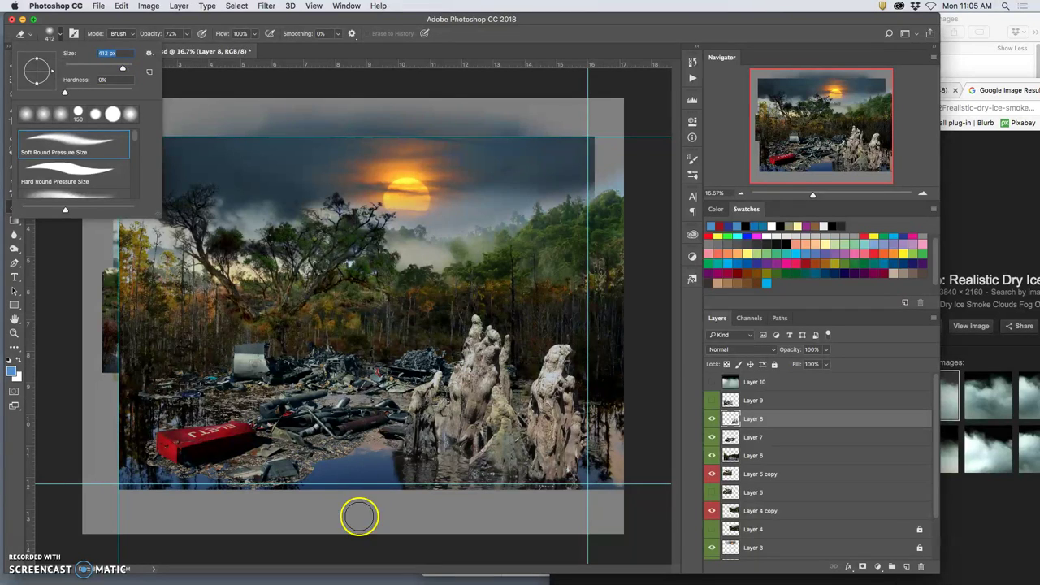
click(395, 472)
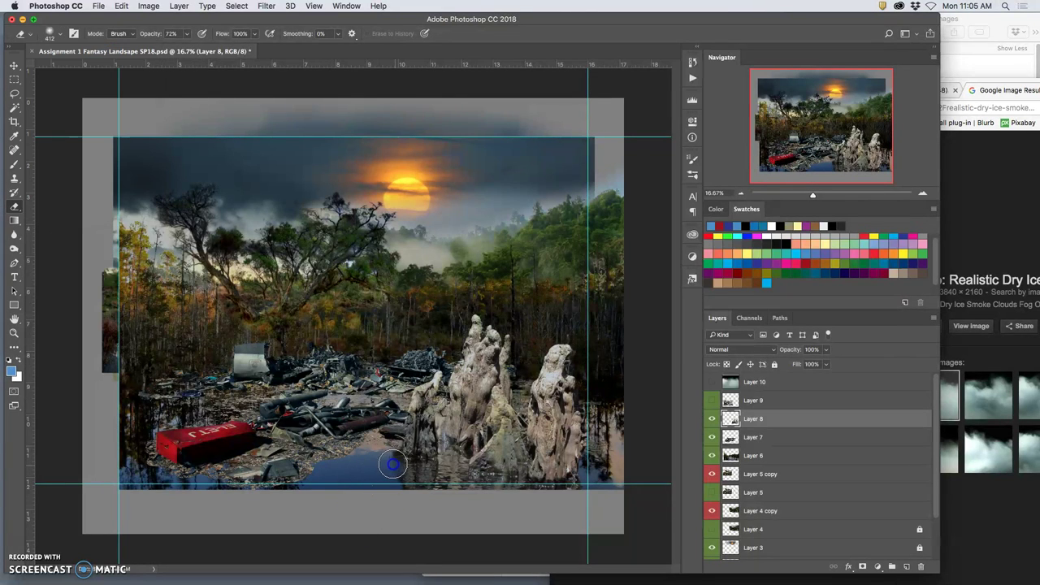
mouse_move(384, 469)
mouse_down()
mouse_move(392, 492)
mouse_move(431, 498)
mouse_move(569, 493)
mouse_up()
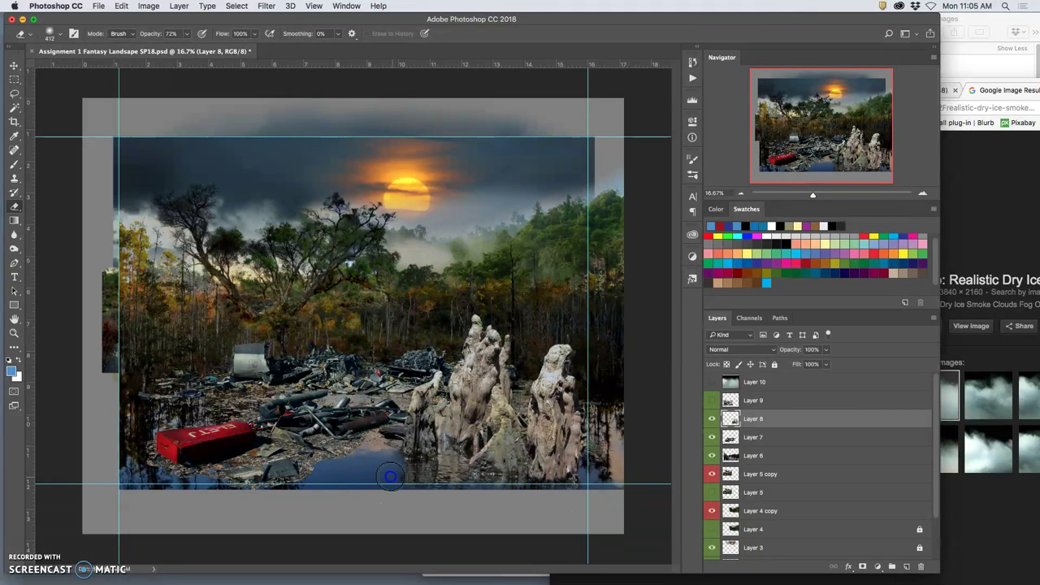
Shift the Layer 8 stumps about 0.177 in to the right, then zoom in on the water
click(16, 65)
mouse_move(476, 344)
mouse_down()
mouse_move(486, 371)
mouse_move(491, 358)
mouse_move(476, 358)
mouse_move(496, 367)
mouse_move(485, 360)
mouse_up()
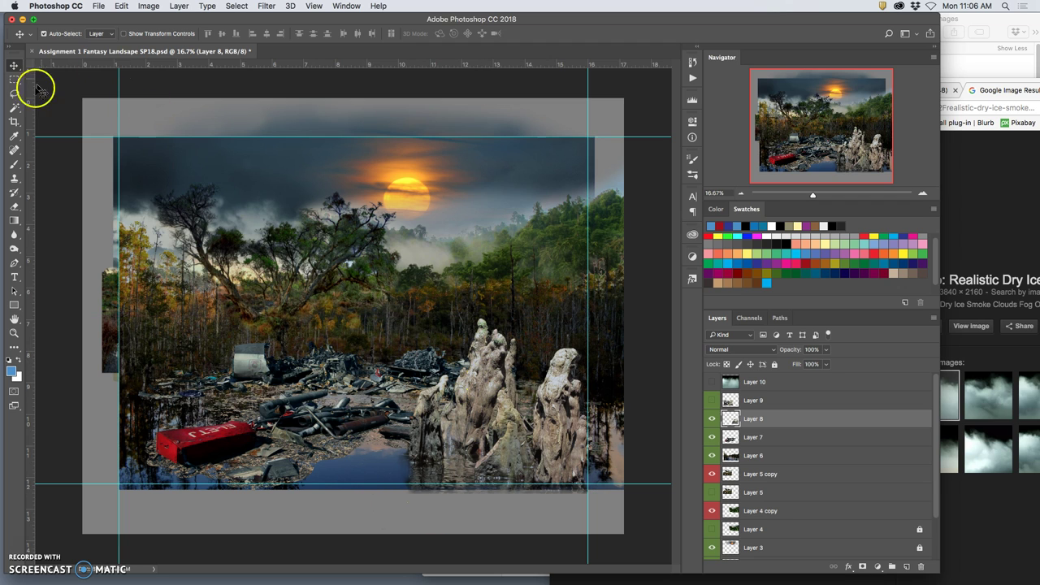
key(super+equal)
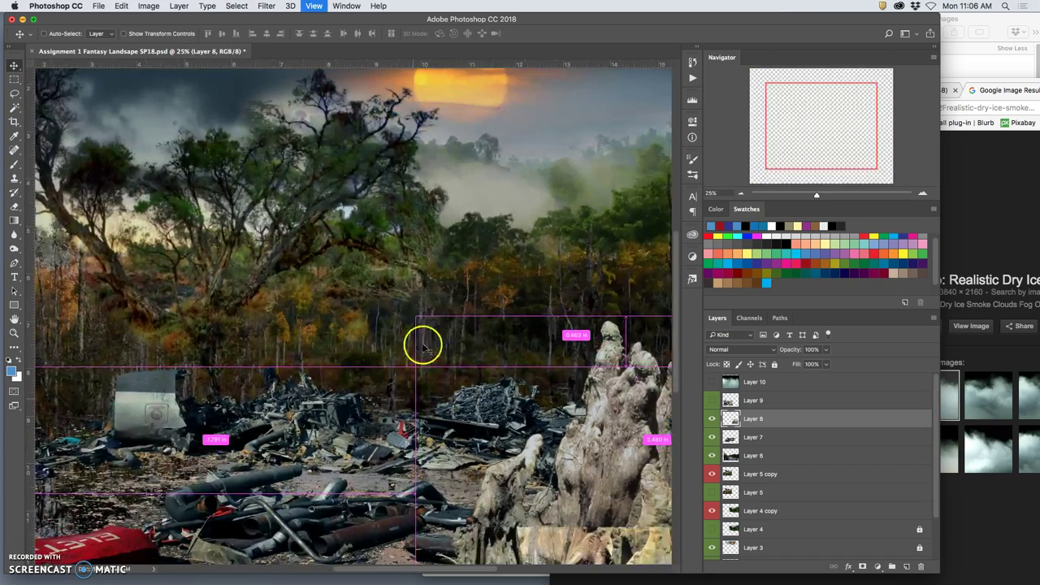
scroll(397, 292, down, 5)
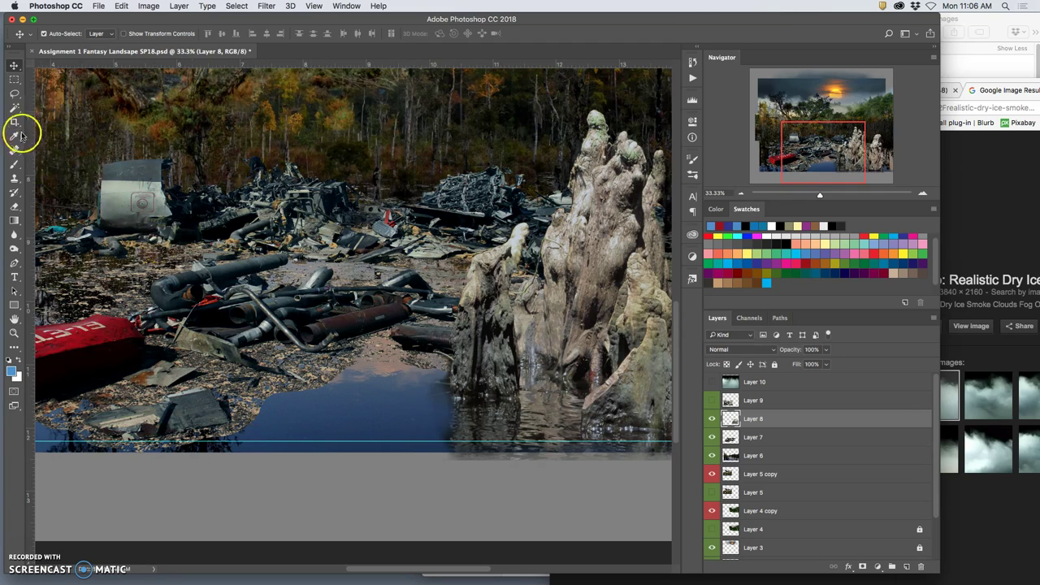
Choose the Clone Stamp Tool rather than the Pattern Stamp from the toolbar's stamp flyout
click(13, 180)
click(14, 180)
click(46, 177)
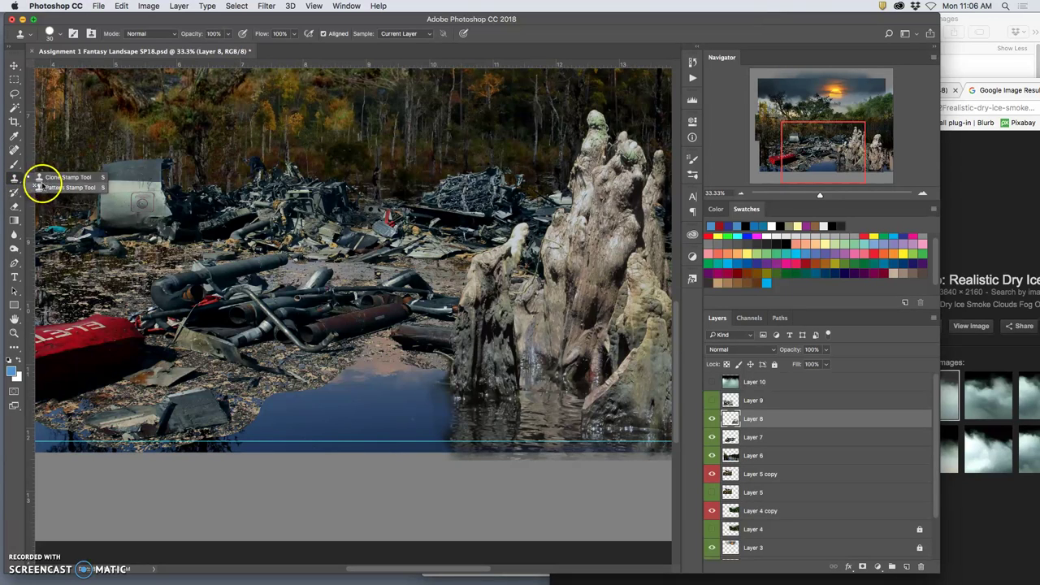